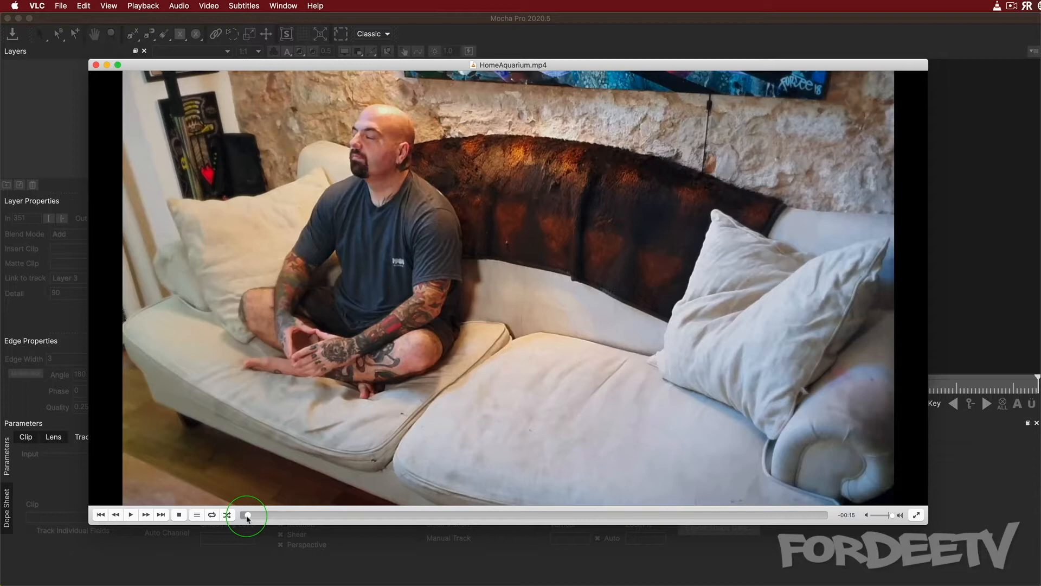
- Play the finished HomeAquarium.mp4 clip and pause it on the shot of the shark behind the windows
key("space")
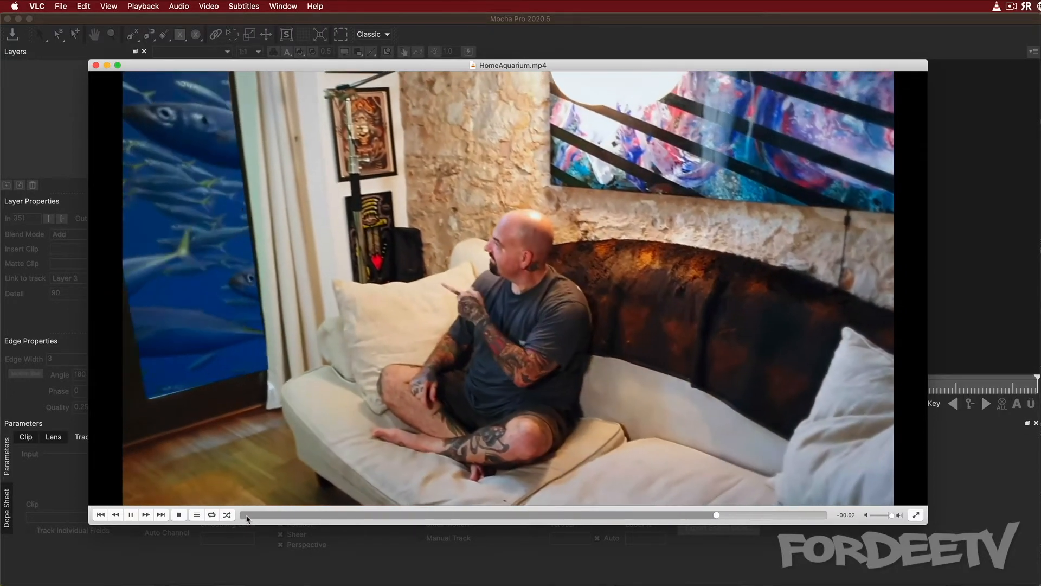
key("space")
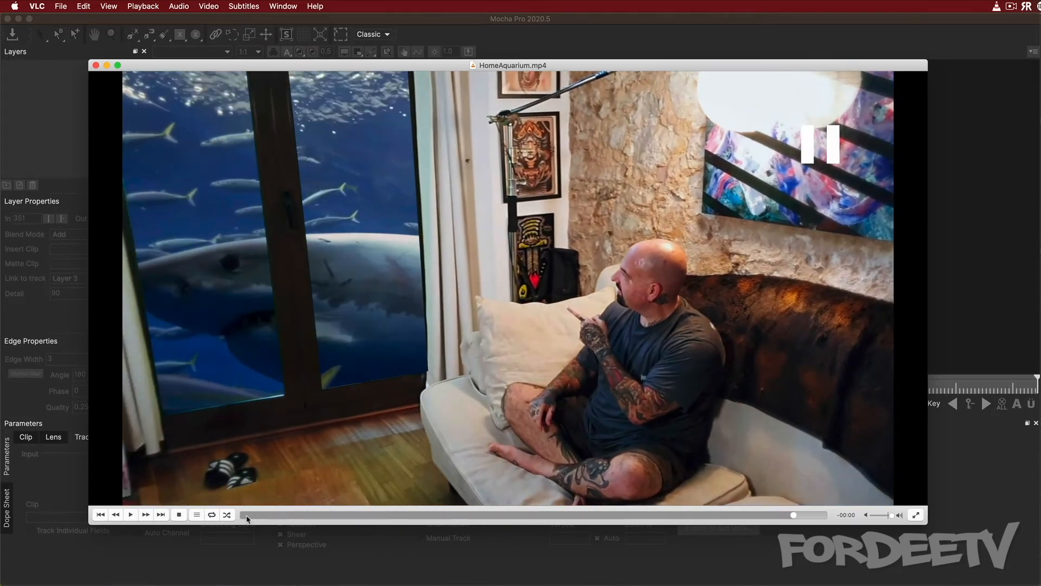
left_click(246, 517)
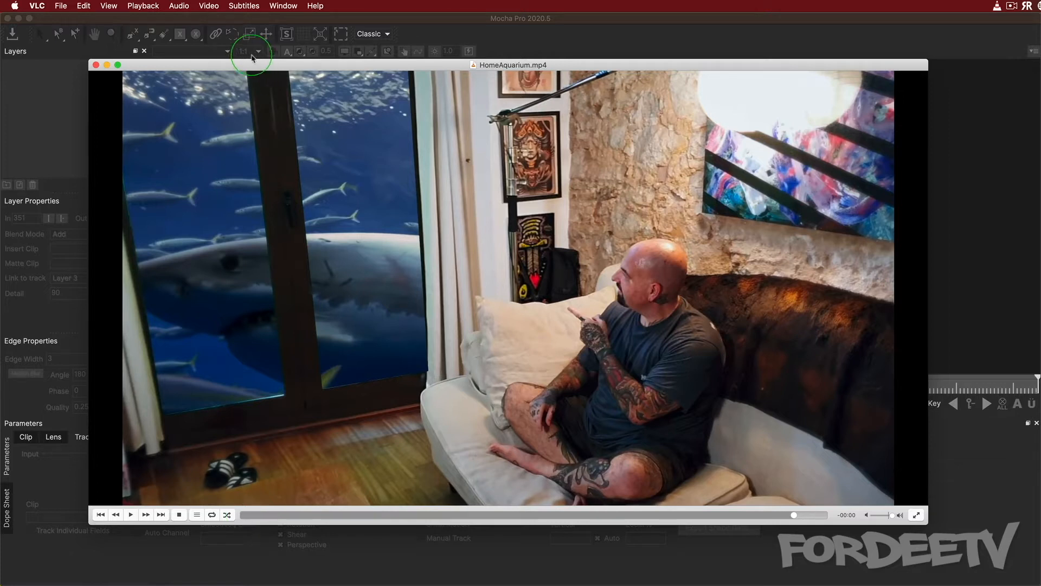
- Switch to Mocha Pro and create a new project from Aquarium_GreenScreen.mov, overwriting the existing project file
left_click(257, 18)
left_click(113, 5)
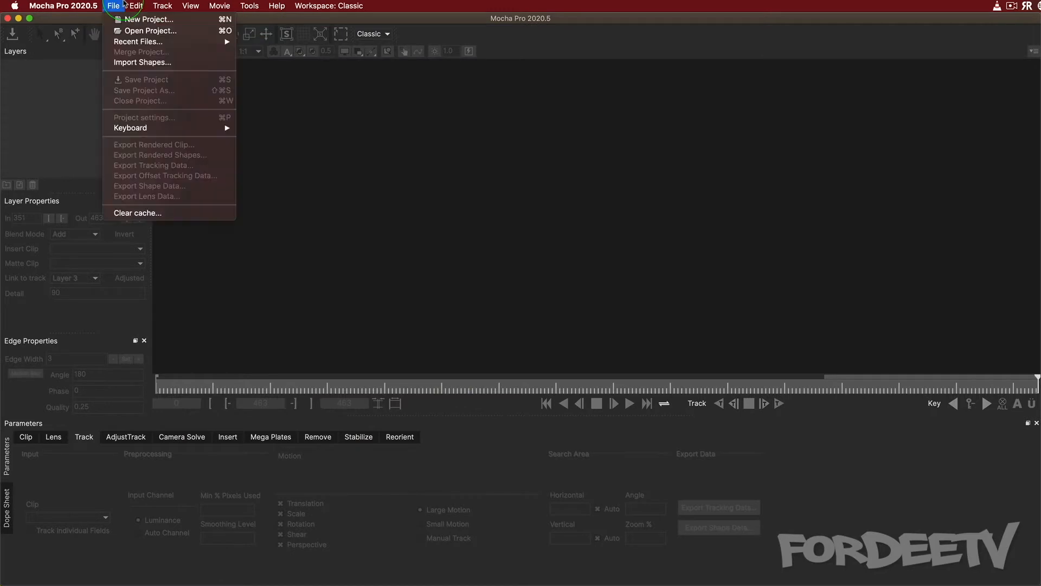
left_click(133, 20)
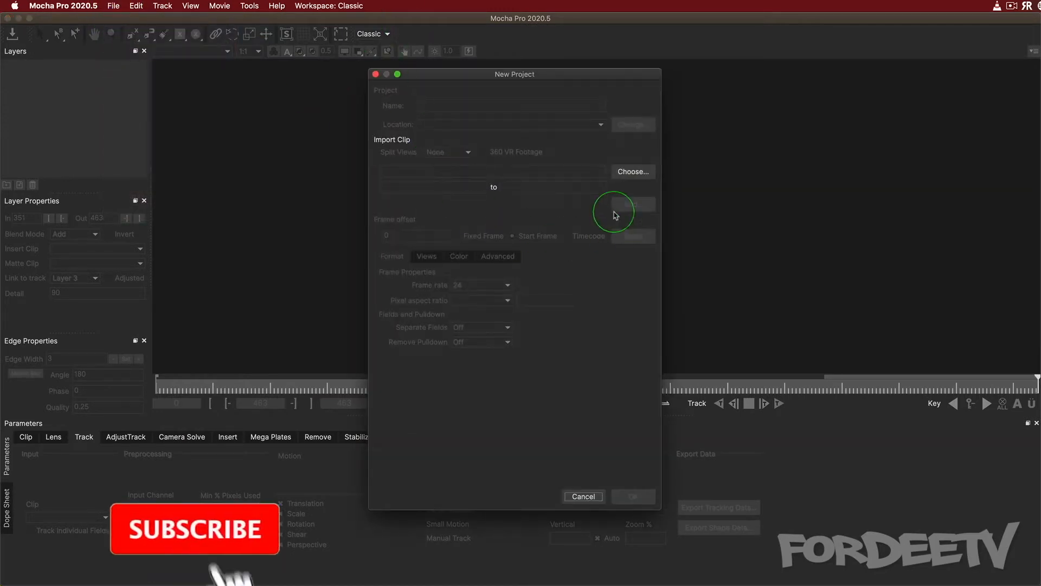
left_click(630, 172)
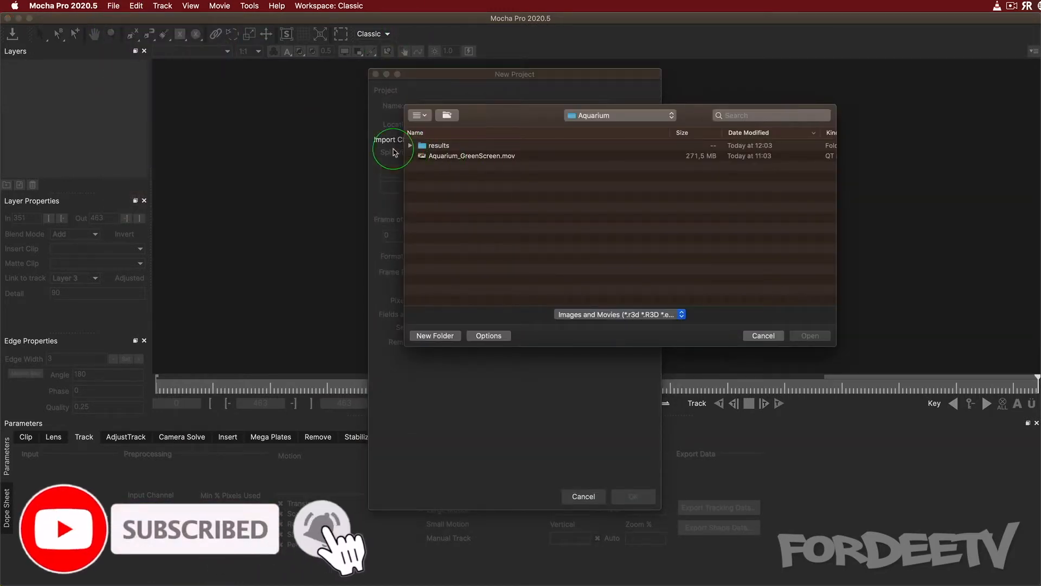
left_click(431, 156)
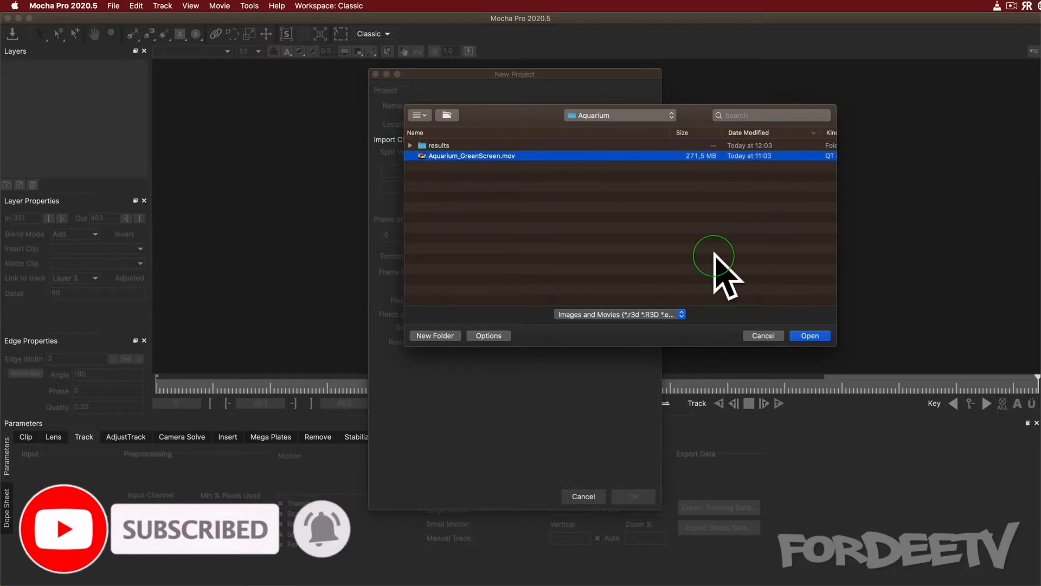
left_click(810, 336)
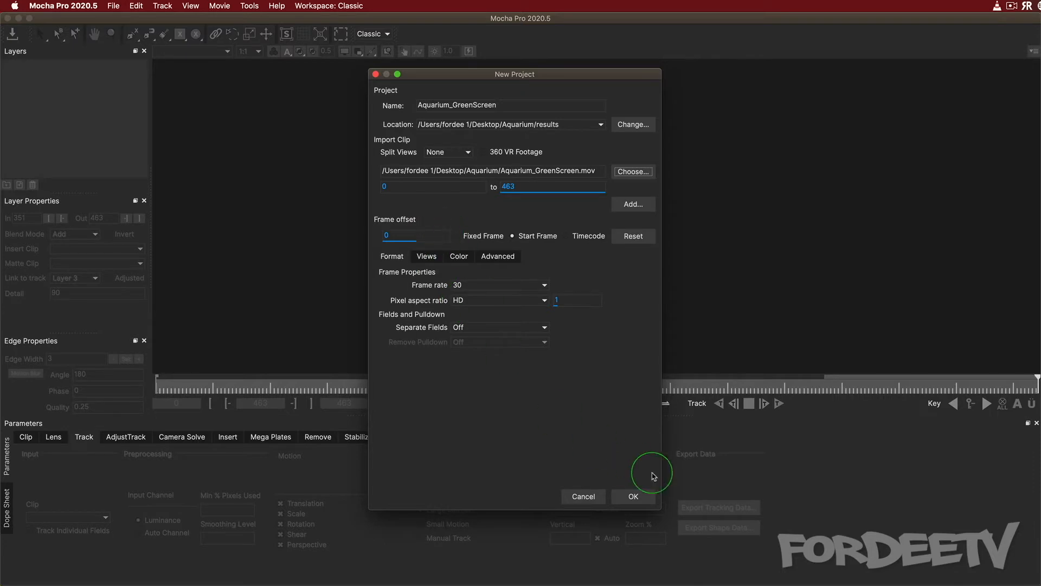
left_click(629, 497)
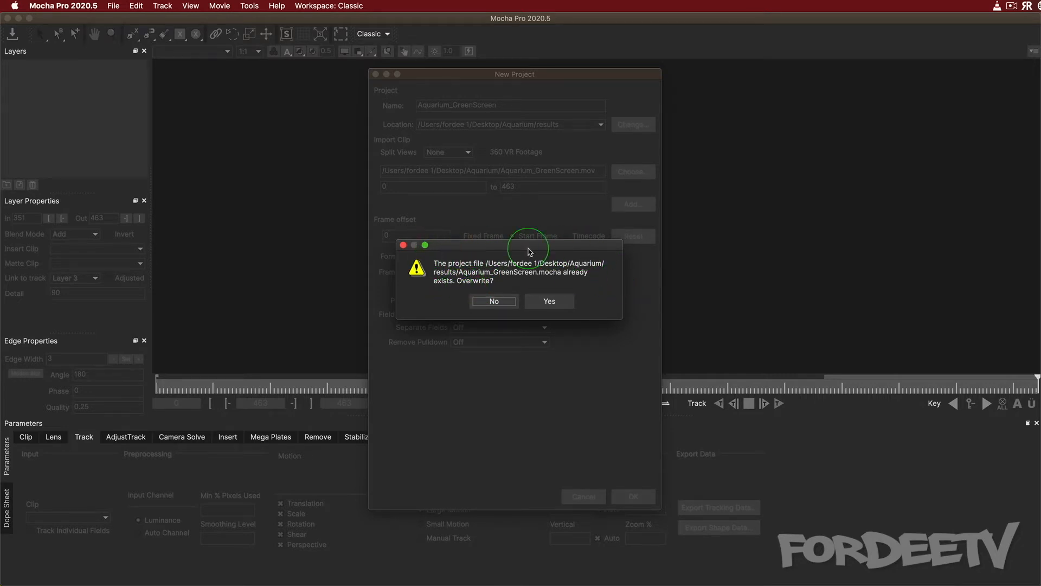
left_click(535, 307)
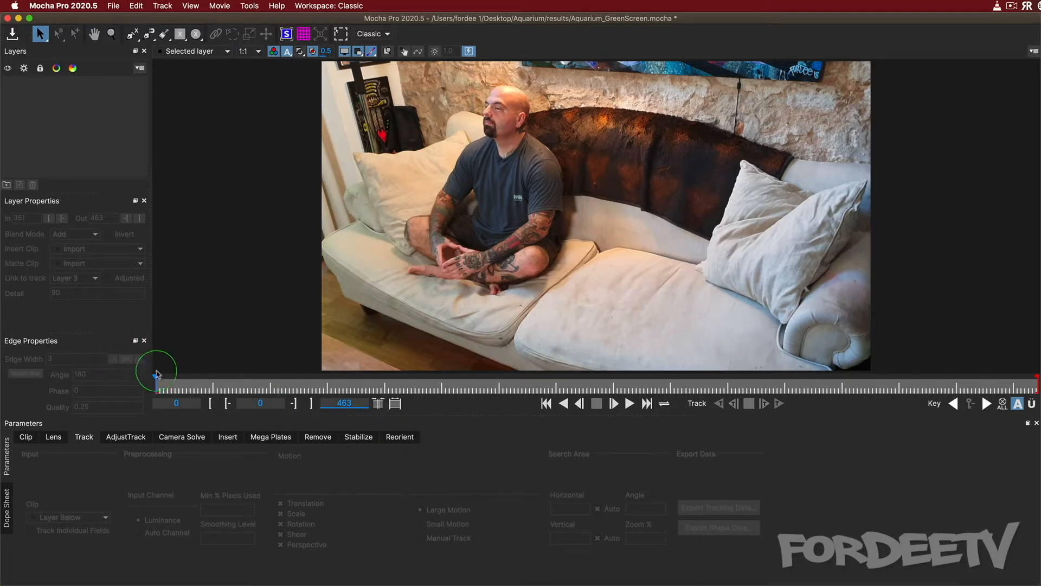
- At frame 463, draw a closed four-point X-Spline around the green pane of the right-hand window
left_click_drag(162, 384, 1036, 385)
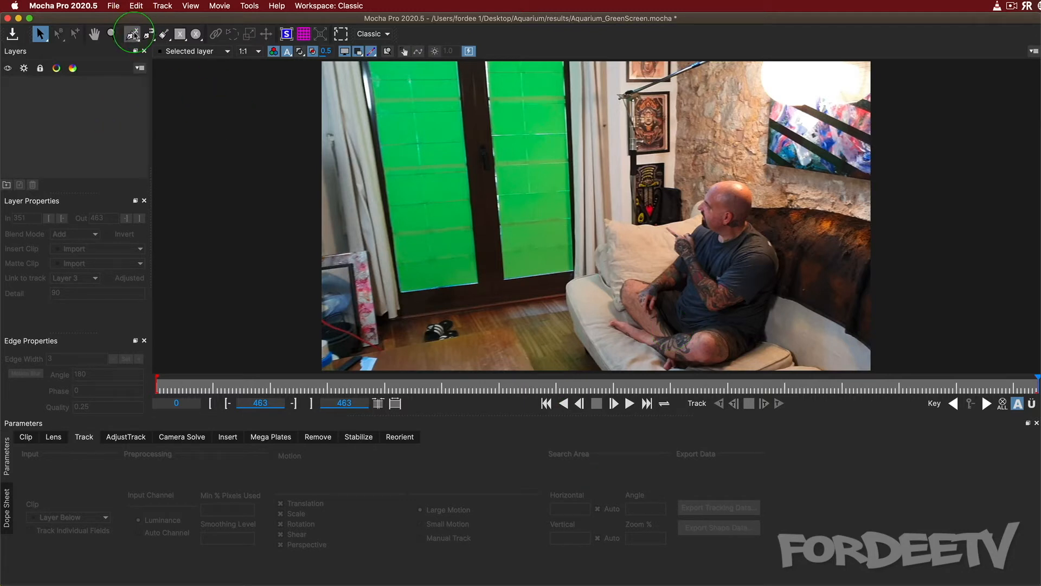
left_click(132, 35)
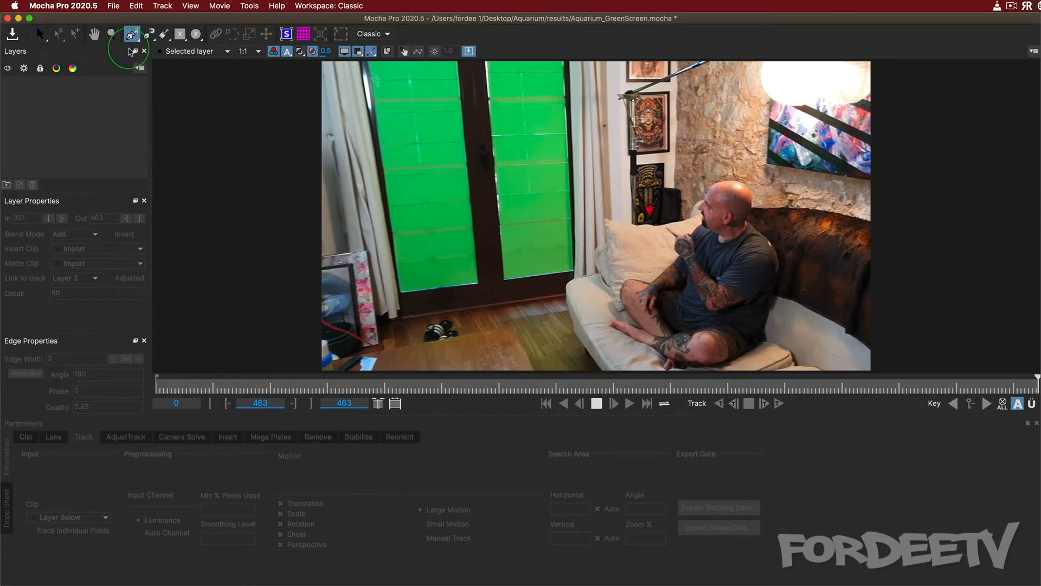
left_click(103, 34)
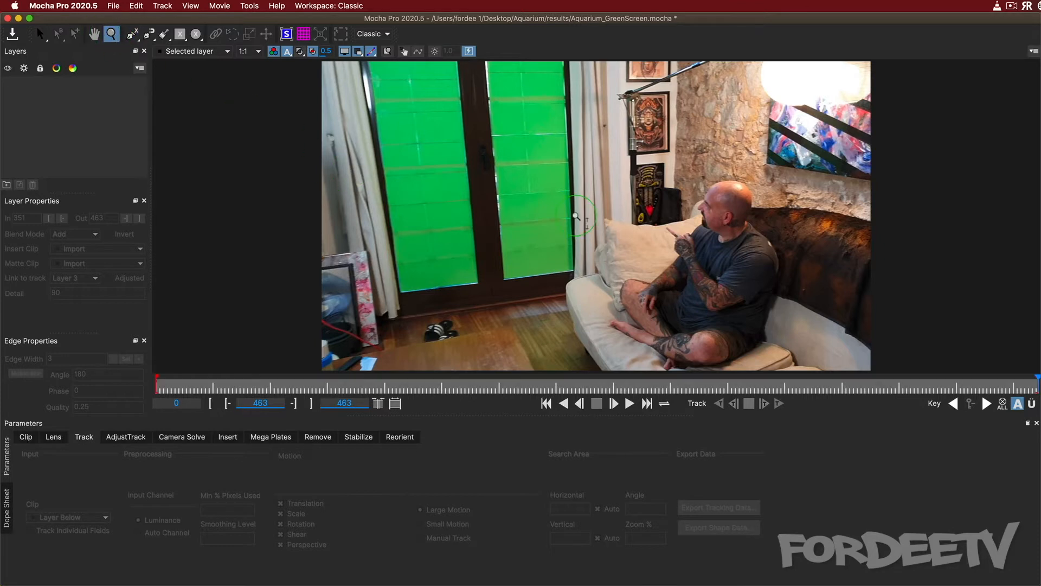
left_click_drag(566, 181, 567, 213)
left_click(128, 35)
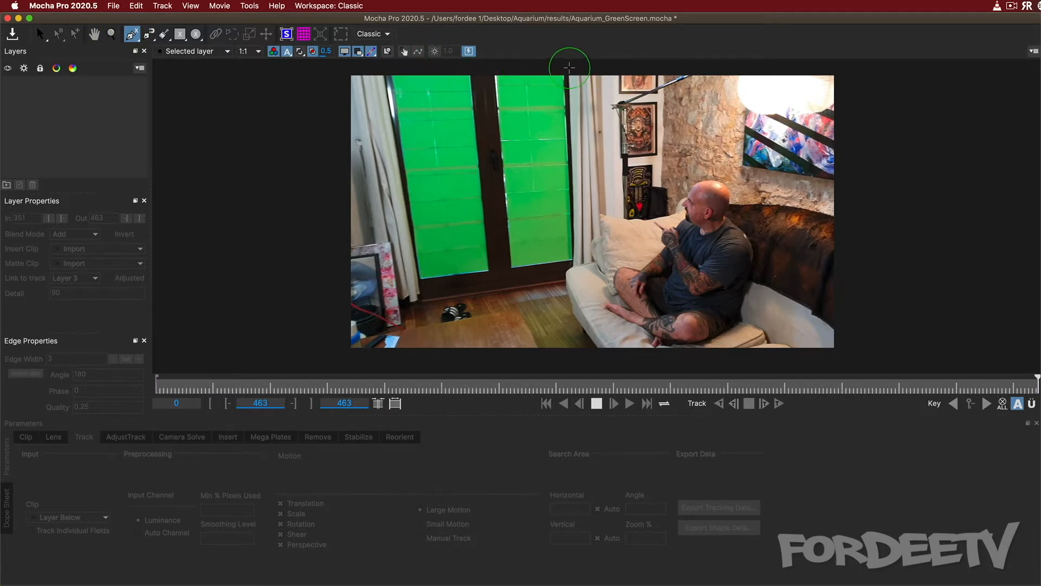
left_click(567, 69)
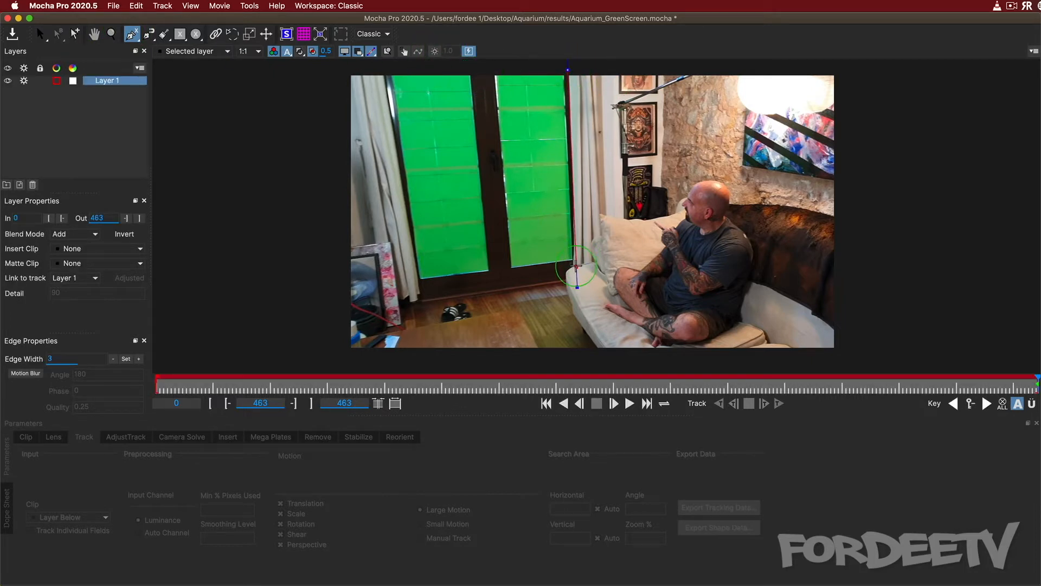
left_click(502, 273)
left_click(497, 148)
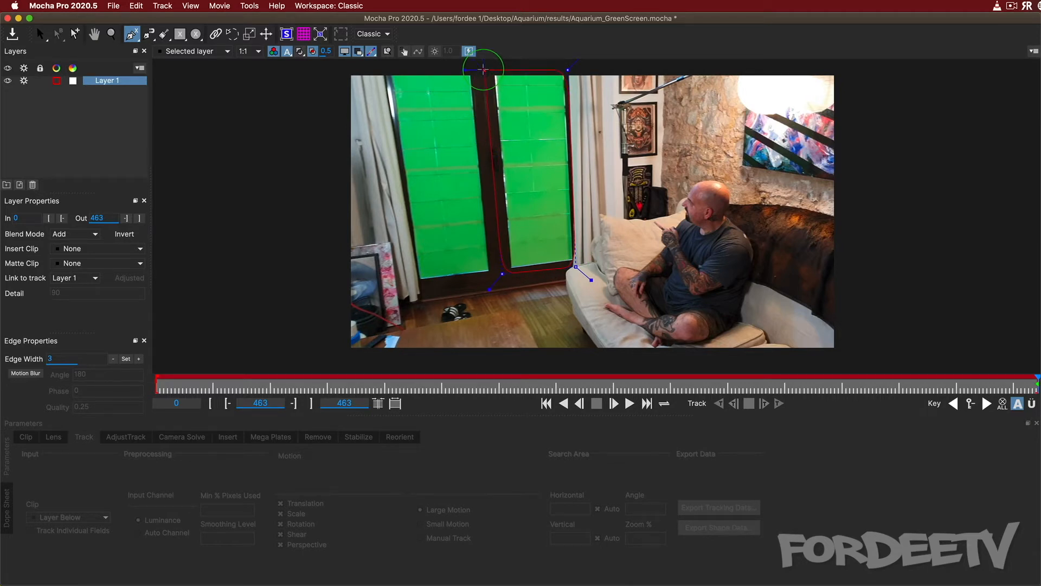
left_click(483, 69)
right_click(483, 69)
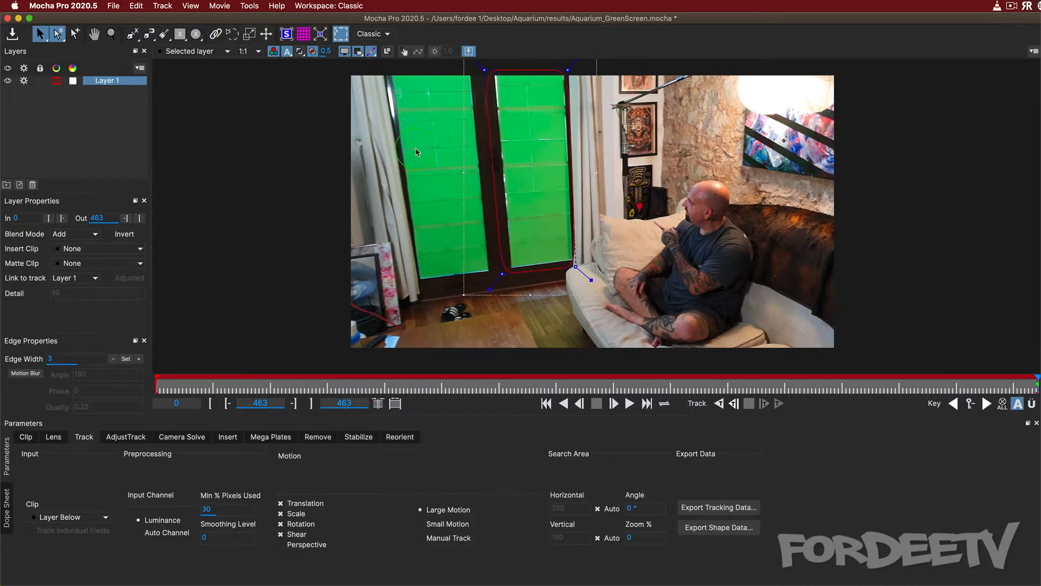
- Turn on the Zoom Windows overlay and fit the spline's two lower points to the lower corners of the right-hand pane
left_click_drag(502, 272, 503, 275)
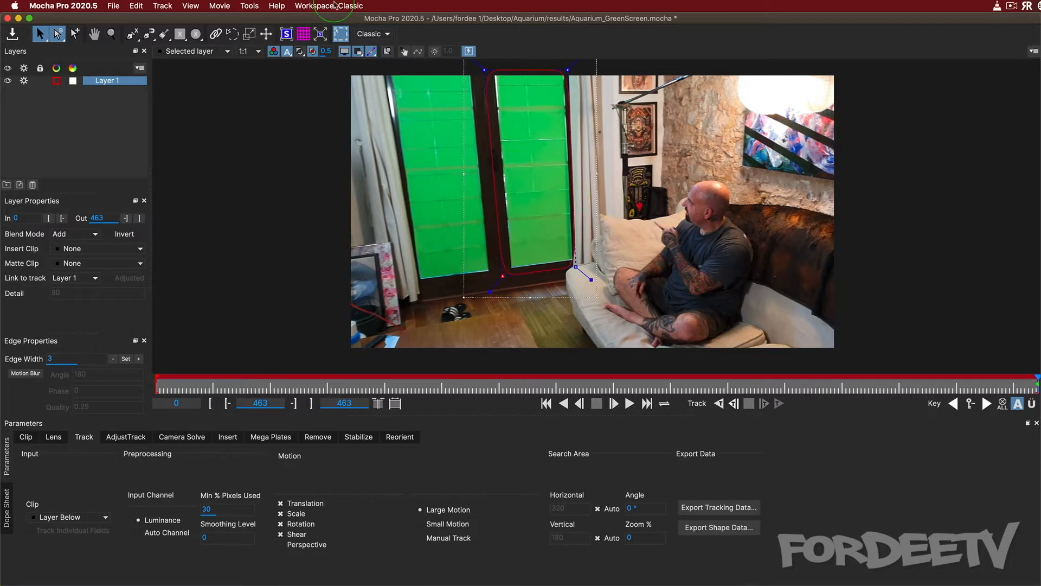
left_click(185, 5)
mouse_move(227, 139)
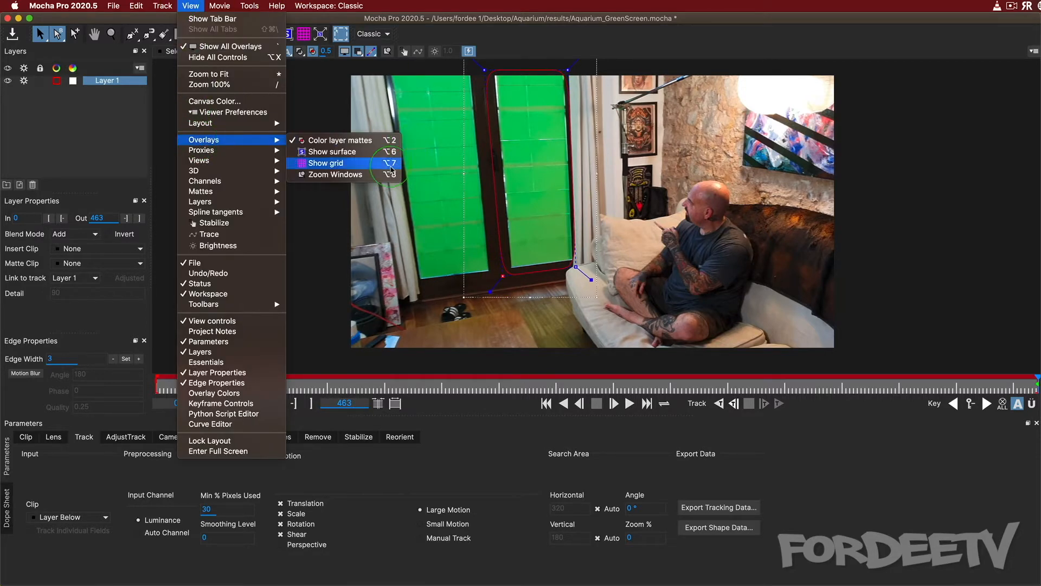
left_click(355, 174)
mouse_move(502, 276)
left_mouse_down()
mouse_move(509, 268)
mouse_move(495, 285)
left_mouse_up()
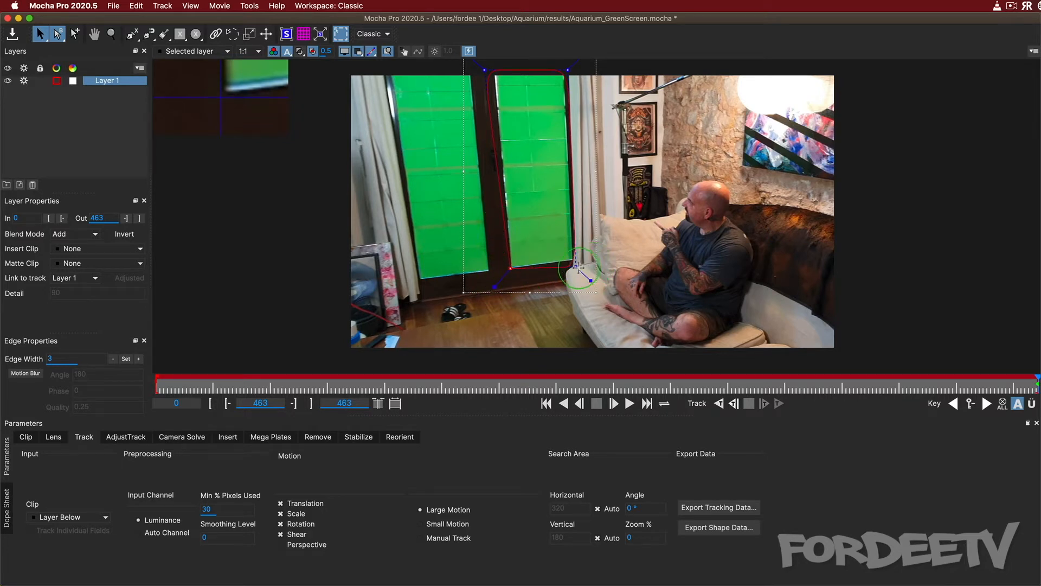
mouse_move(576, 266)
left_mouse_down()
mouse_move(596, 278)
mouse_move(573, 259)
left_mouse_up()
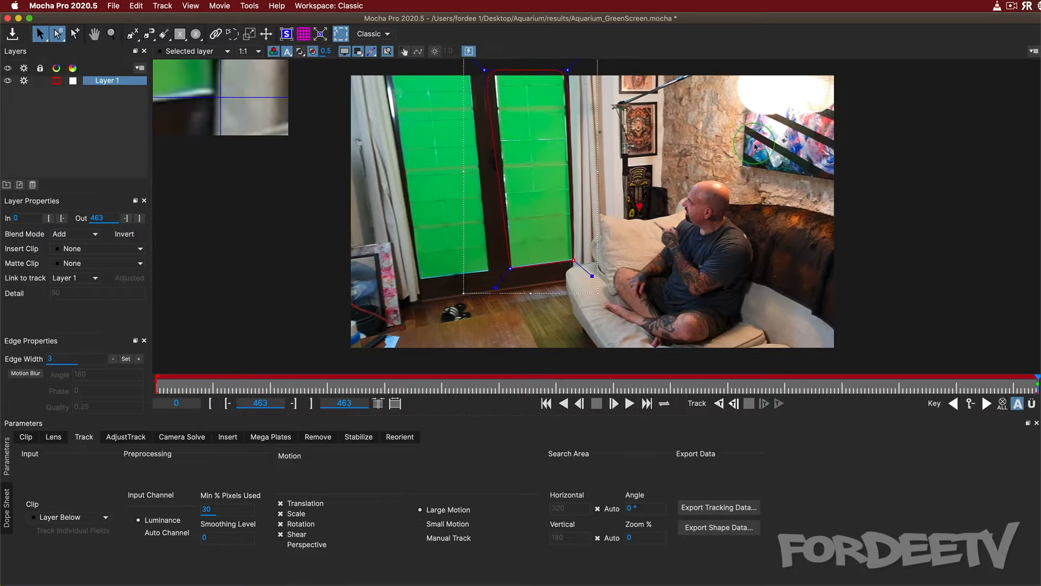
- Sharpen the spline's two upper corners and align them with the pane's edges along the top of the footage
left_click(95, 34)
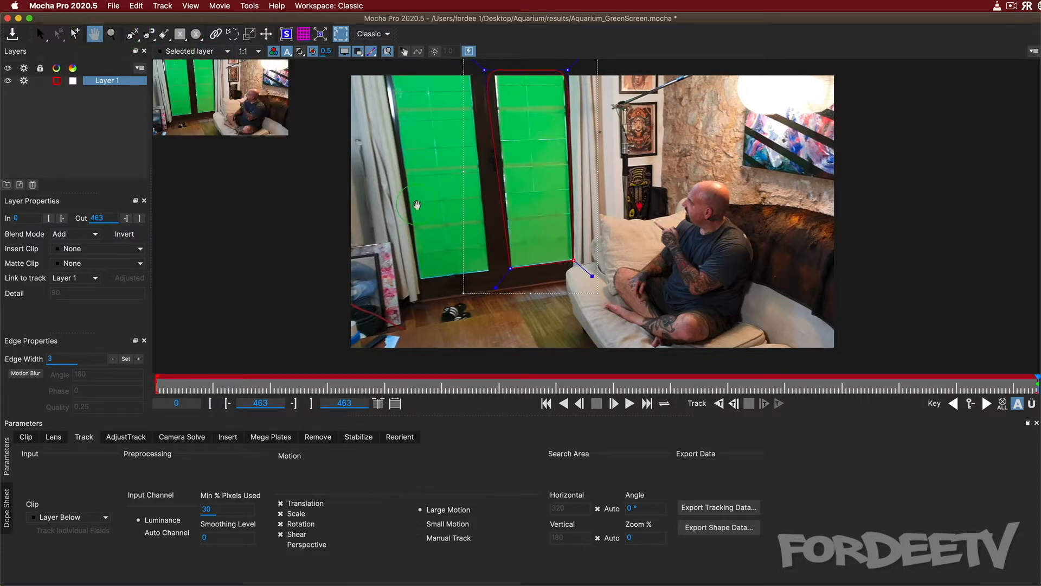
left_click_drag(422, 196, 423, 233)
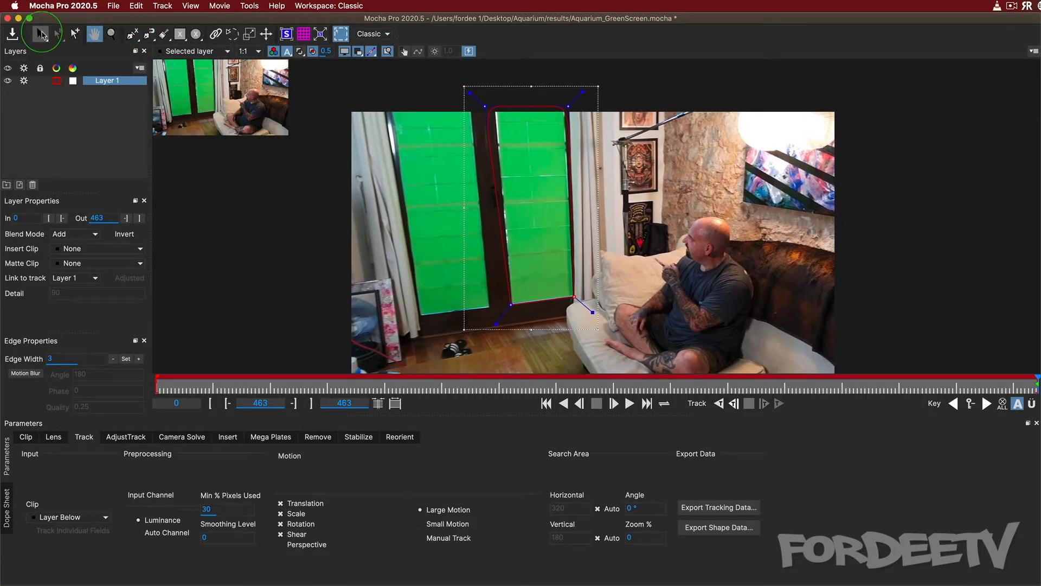
left_click(41, 34)
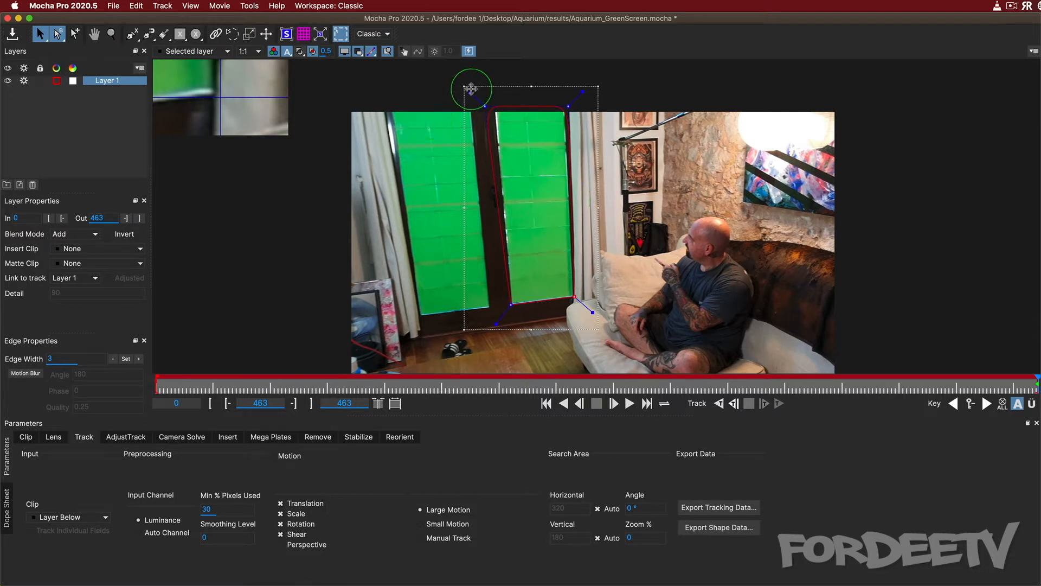
left_click_drag(469, 93, 429, 58)
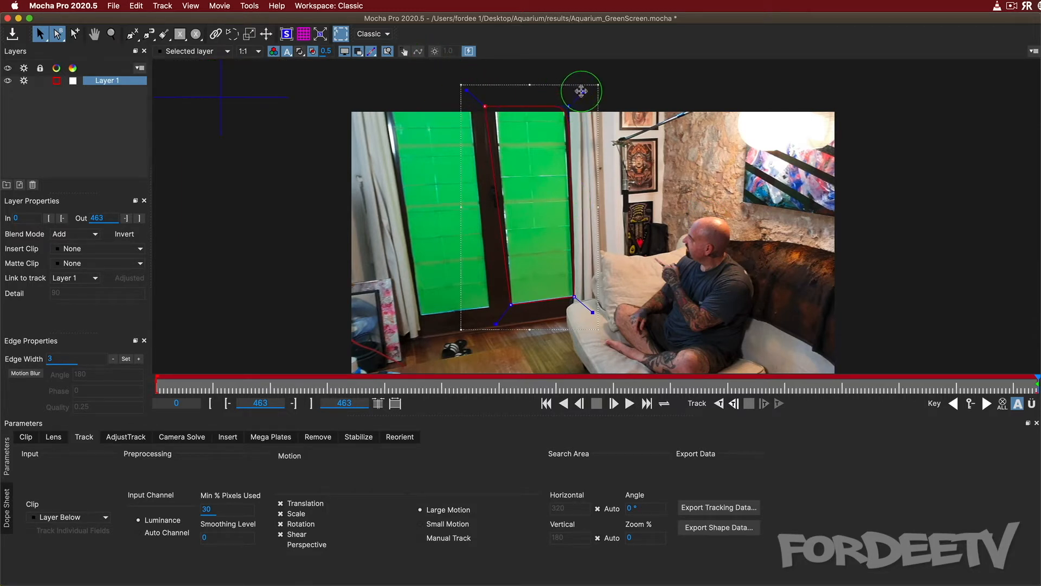
left_click_drag(582, 92, 611, 73)
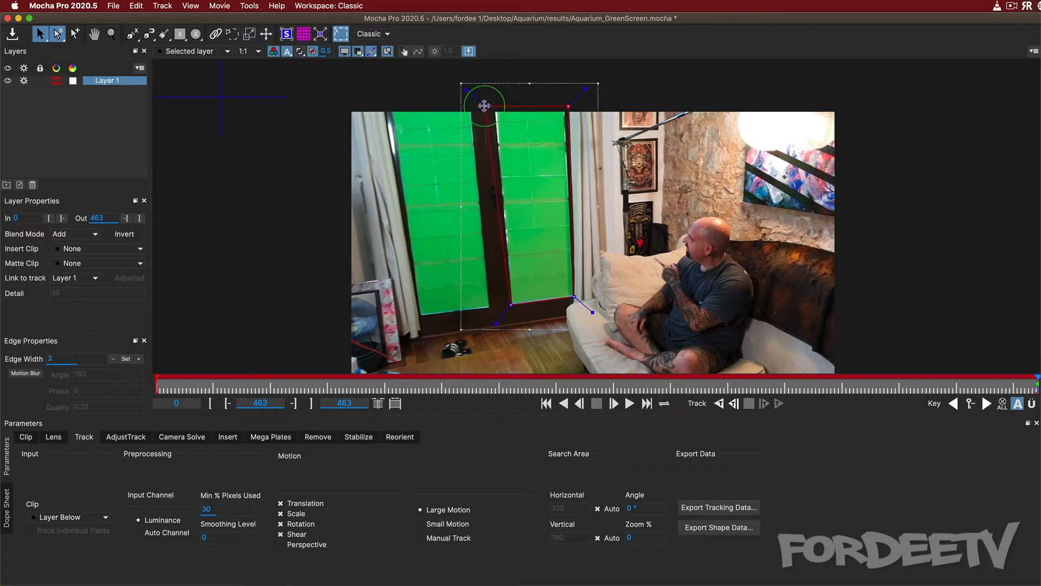
left_click_drag(483, 104, 493, 109)
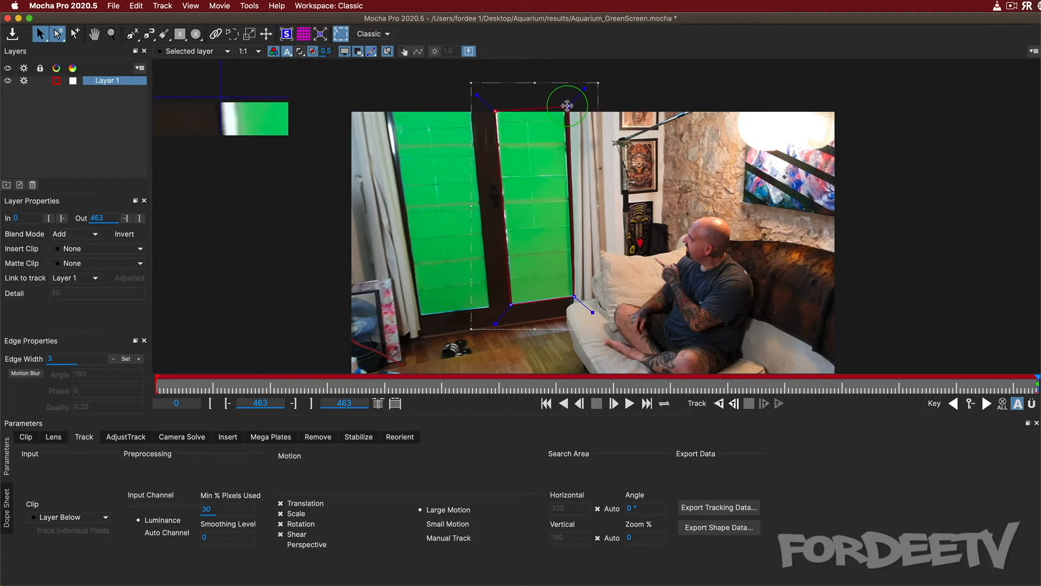
left_click_drag(567, 106, 566, 112)
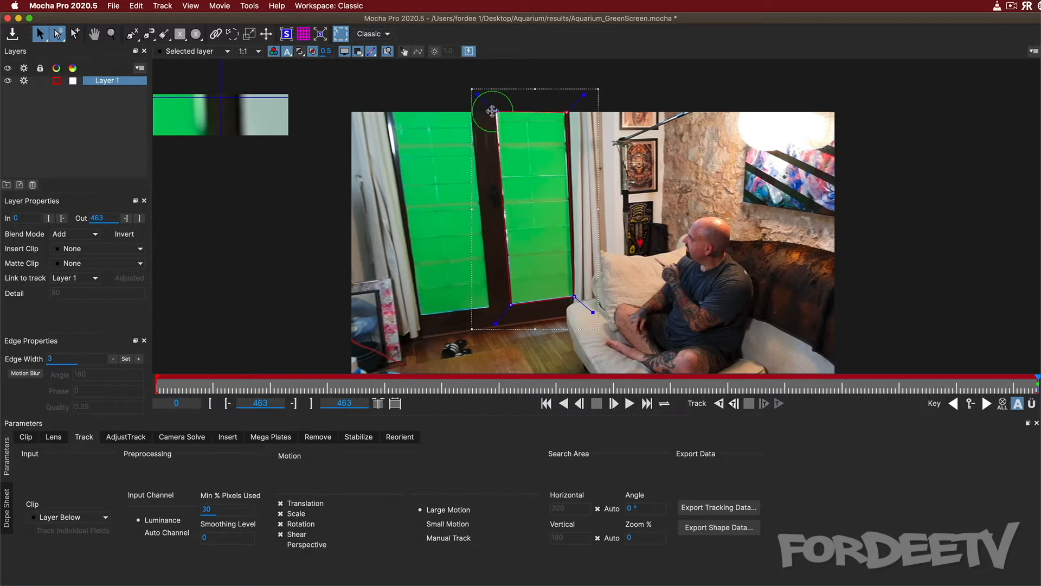
left_click_drag(493, 111, 492, 111)
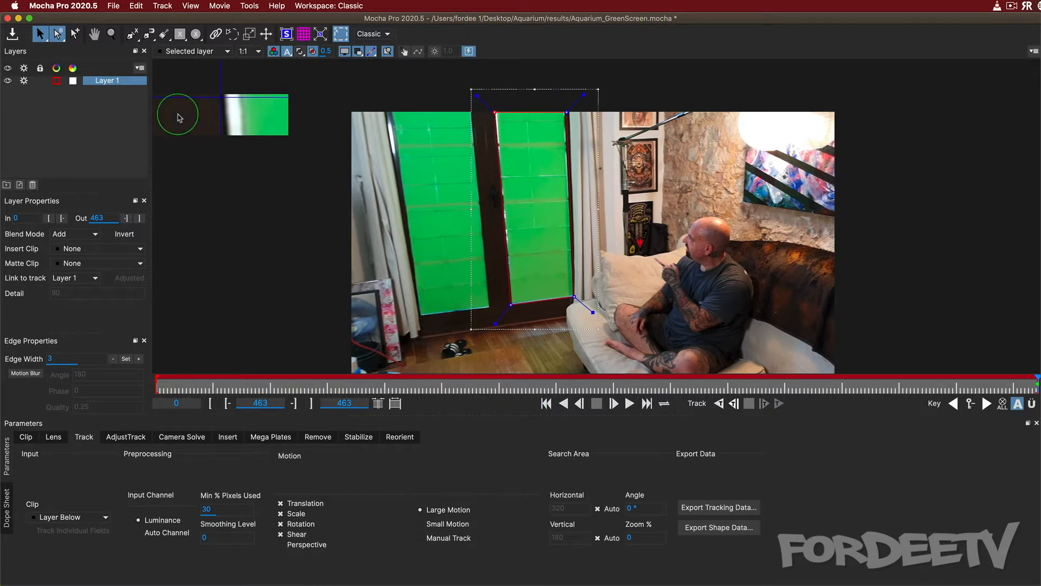
- Rename the spline layer as Right Window
double_click(106, 82)
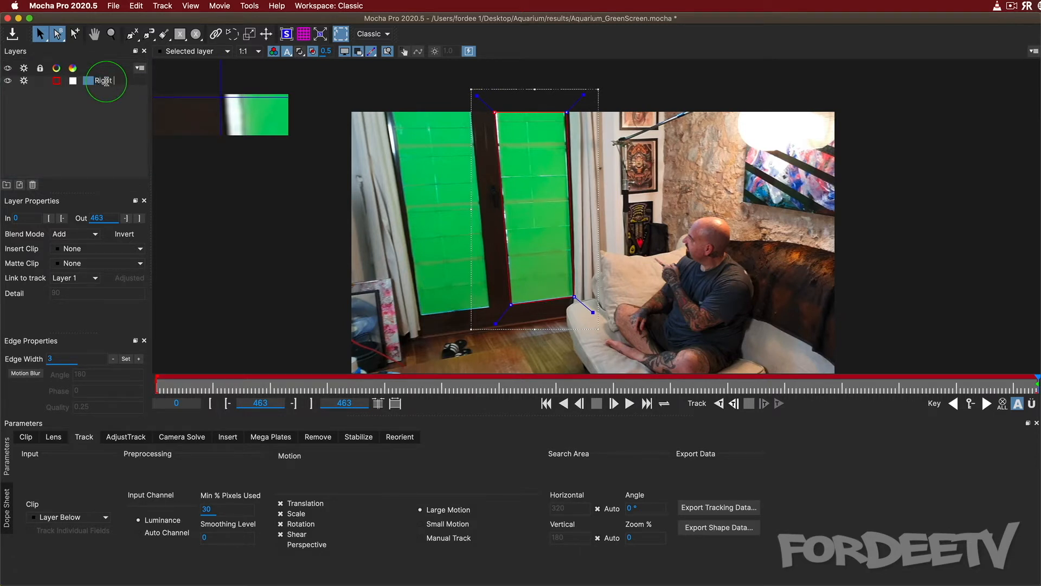
left_click(101, 97)
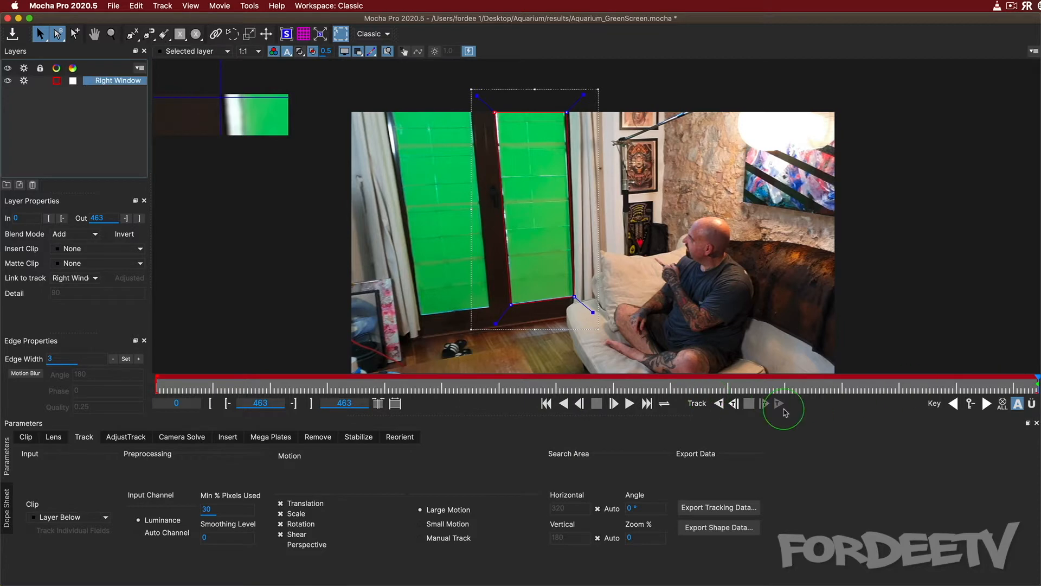
- Set the Right Window layer's in point to frame 351 and return the playhead to frame 463
left_click_drag(1037, 382, 824, 394)
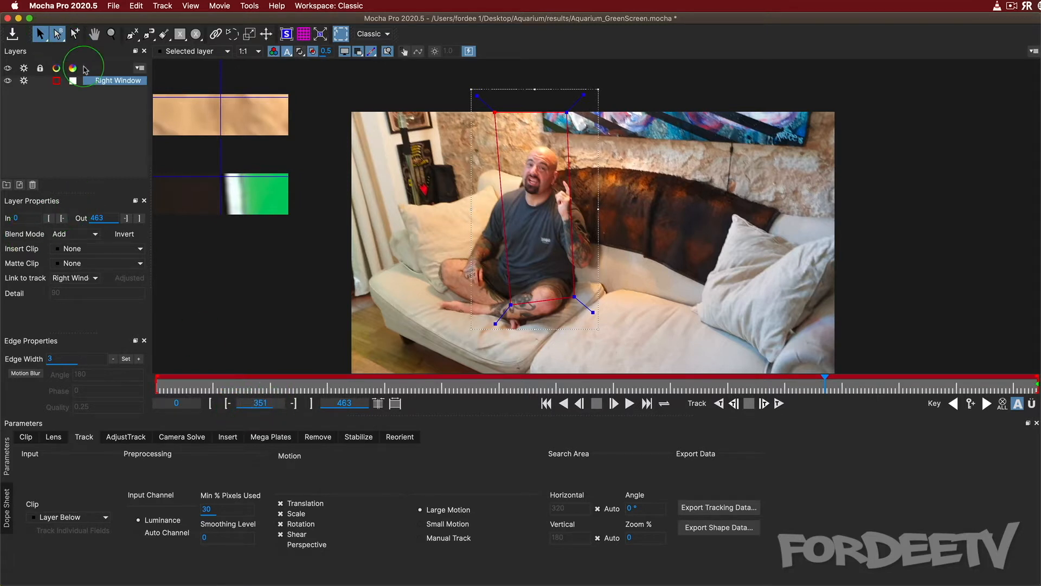
left_click(49, 218)
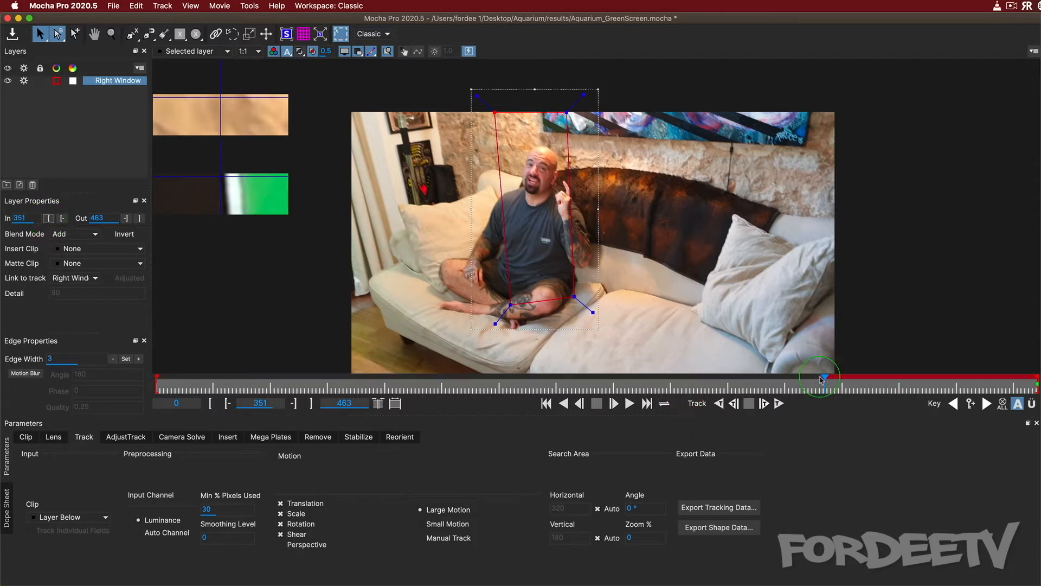
left_click_drag(823, 387, 846, 387)
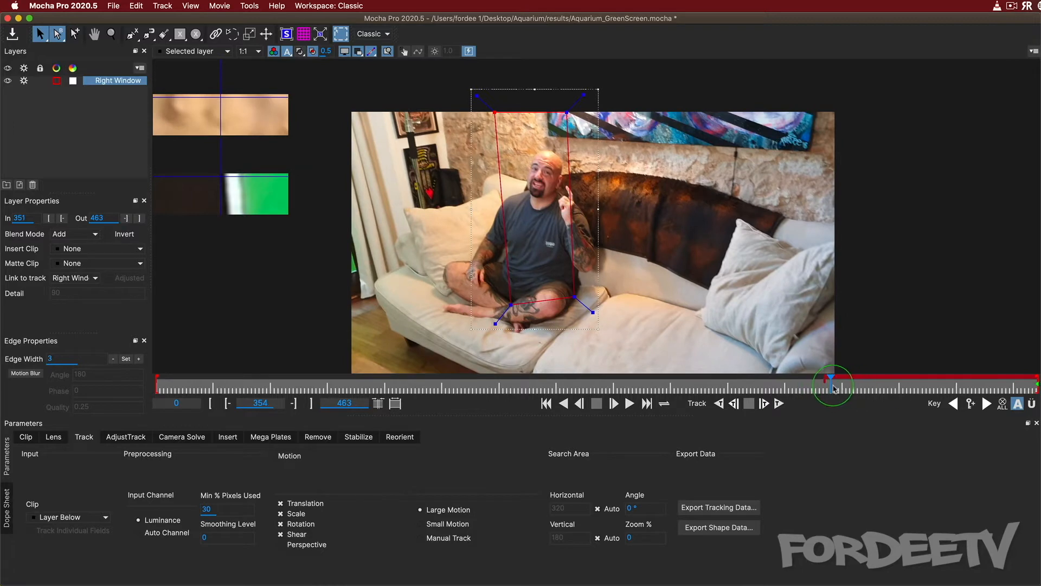
left_click_drag(829, 385, 1035, 386)
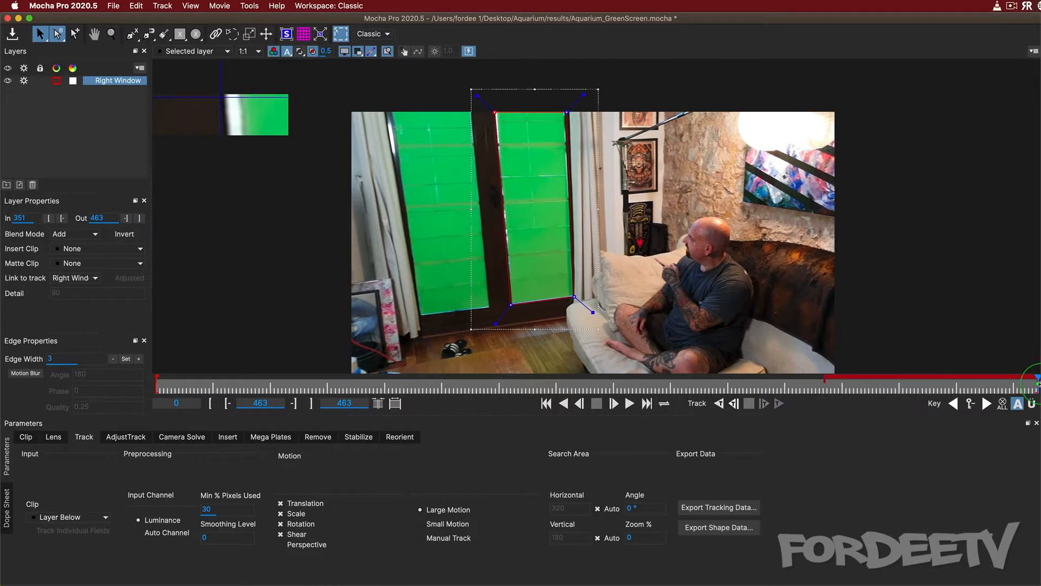
left_click(719, 404)
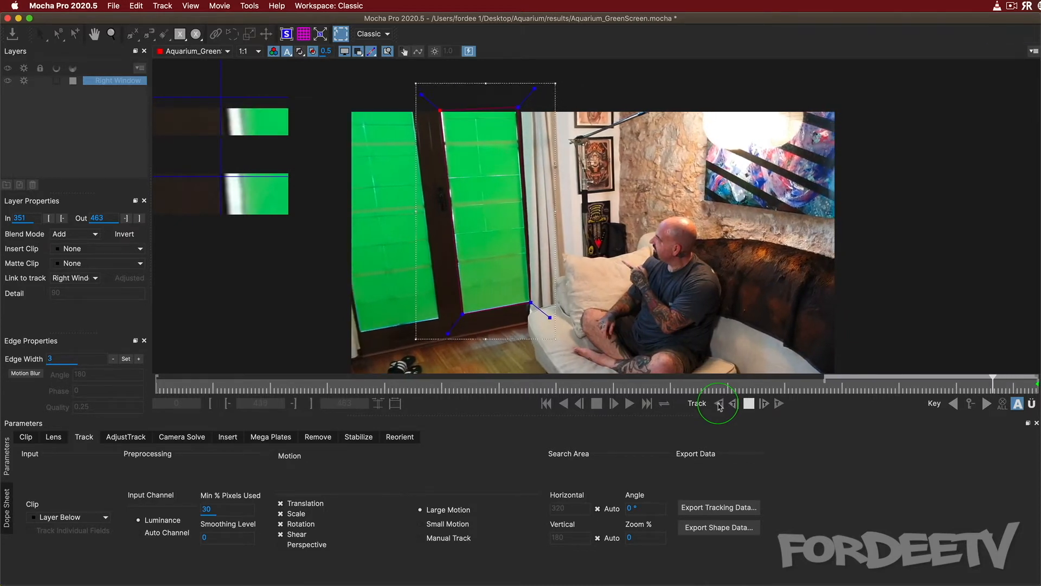
left_click(750, 403)
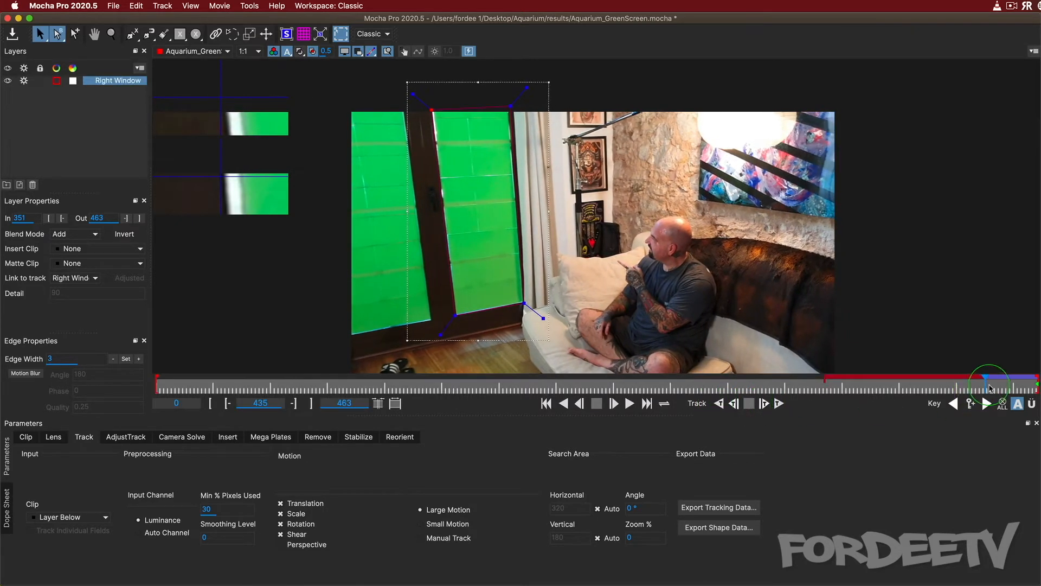
left_click_drag(982, 385, 1036, 385)
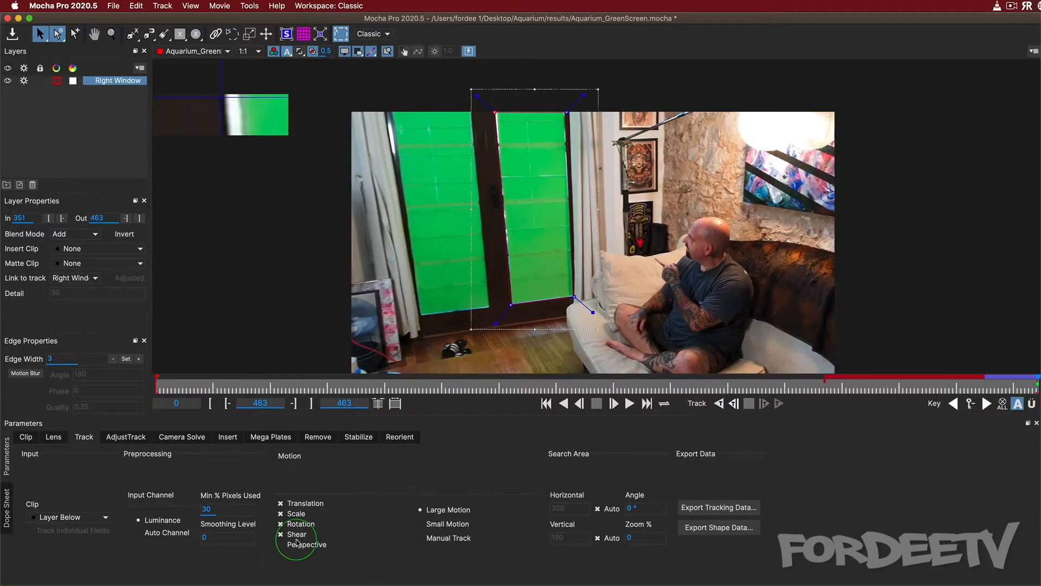
- Enable Perspective motion for the Right Window layer, track it backward from frame 463, and return the playhead to frame 463
left_click(281, 544)
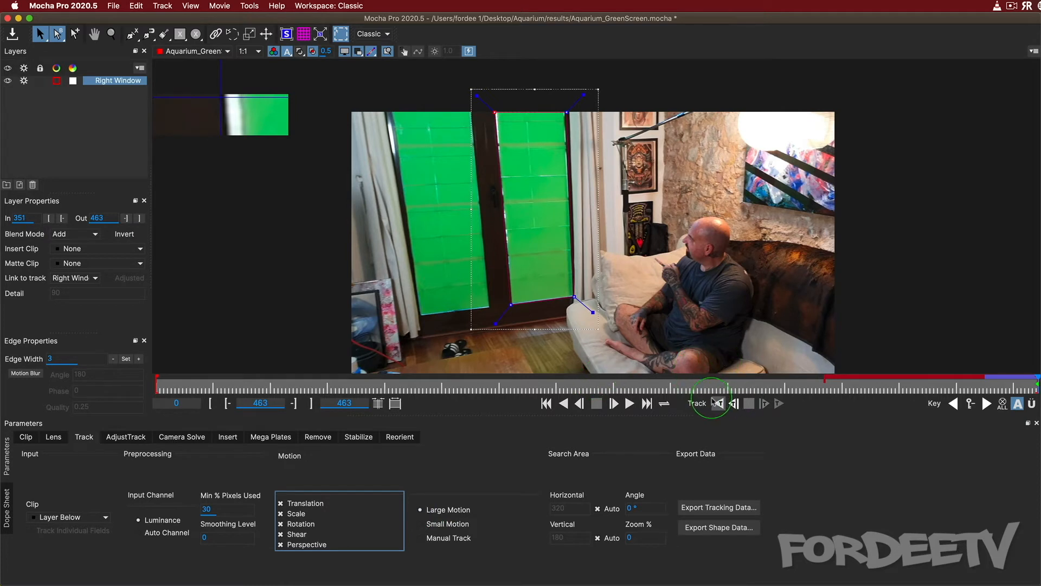
left_click(719, 403)
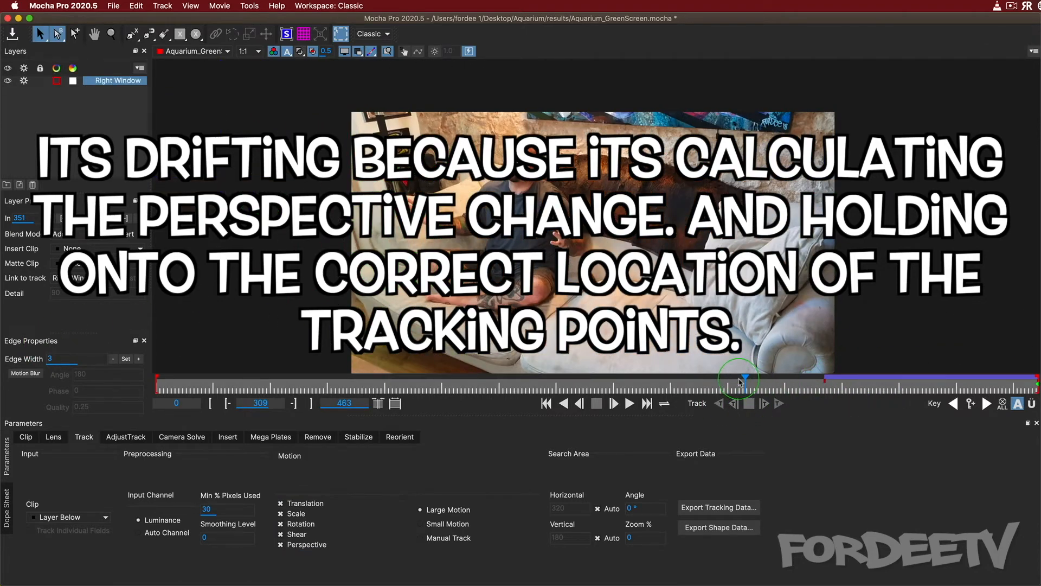
left_click_drag(745, 382, 857, 386)
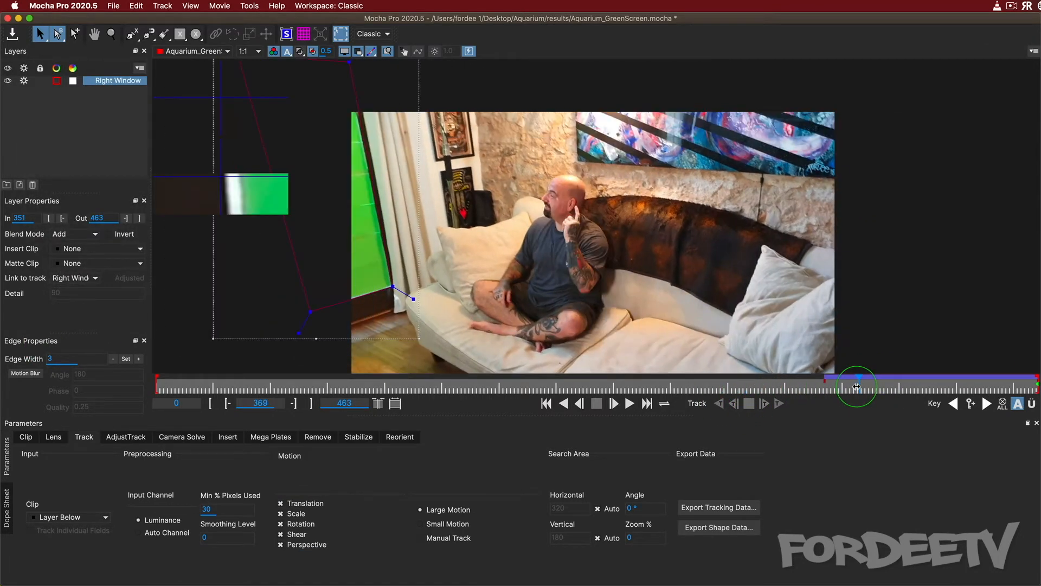
left_click(345, 267)
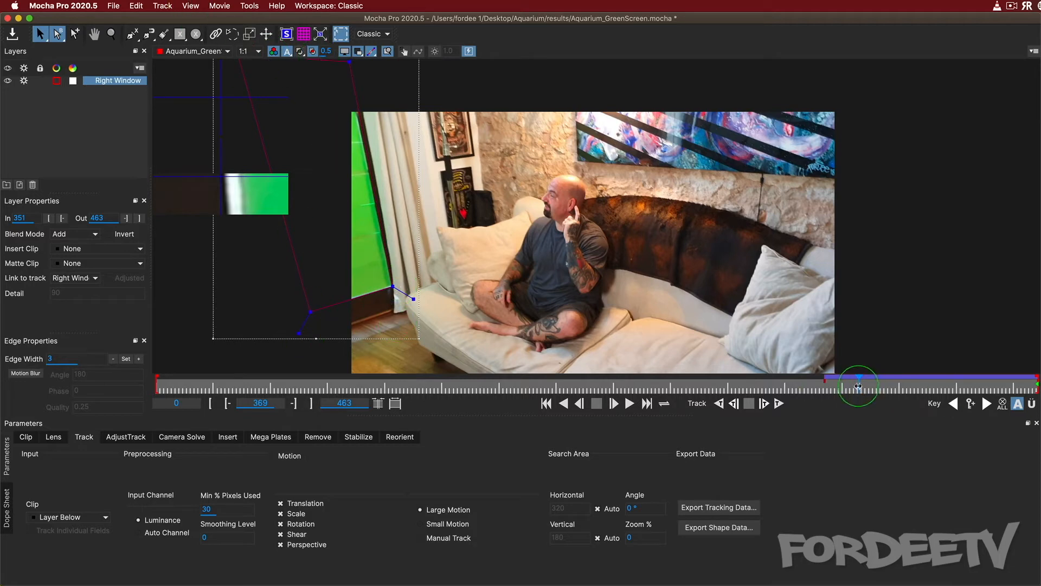
left_click_drag(858, 385, 1036, 382)
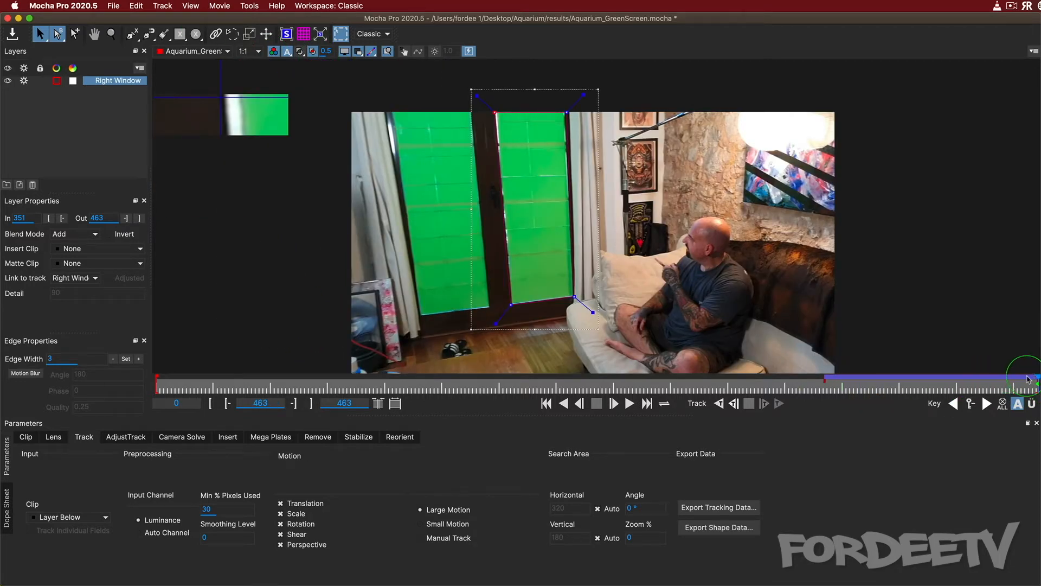
- Try the Grid16x16 insert clip on the Right Window layer and set the insert clip back to None
left_click(76, 249)
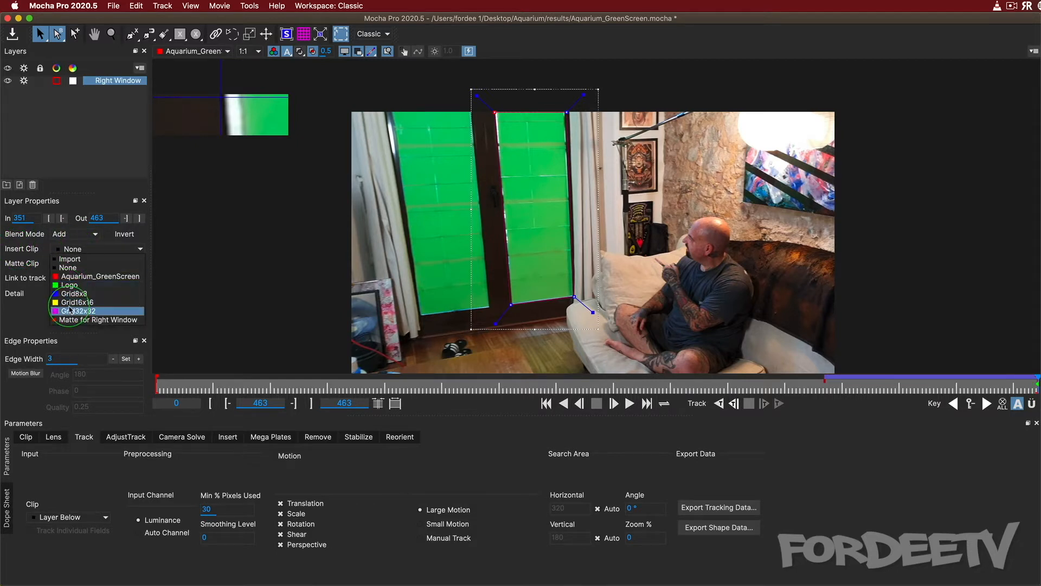
left_click(67, 303)
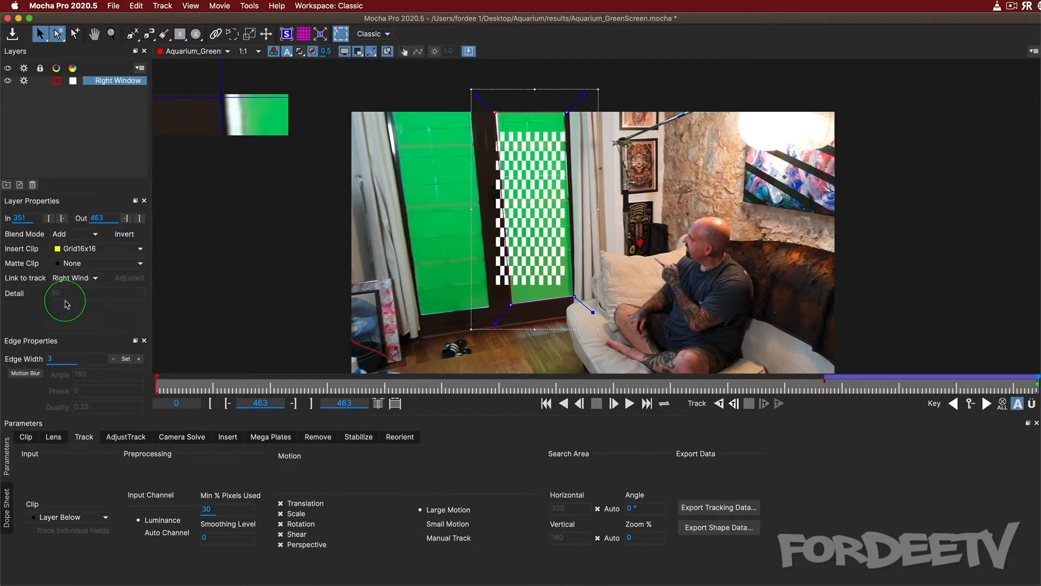
left_click(68, 250)
left_click(66, 268)
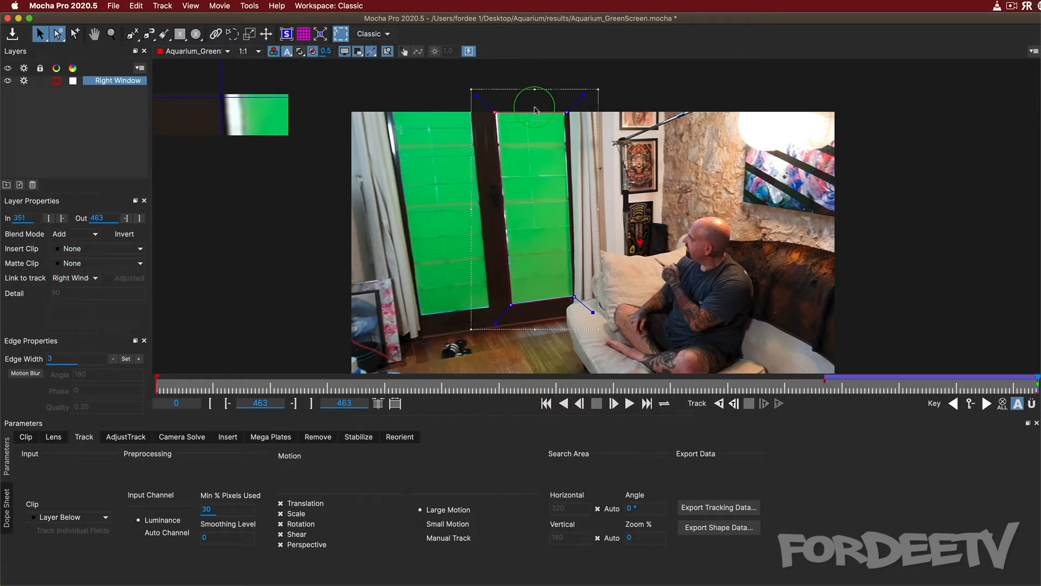
- Show the planar surface and fit its four corners to the corners of the right-hand green pane
left_click(286, 35)
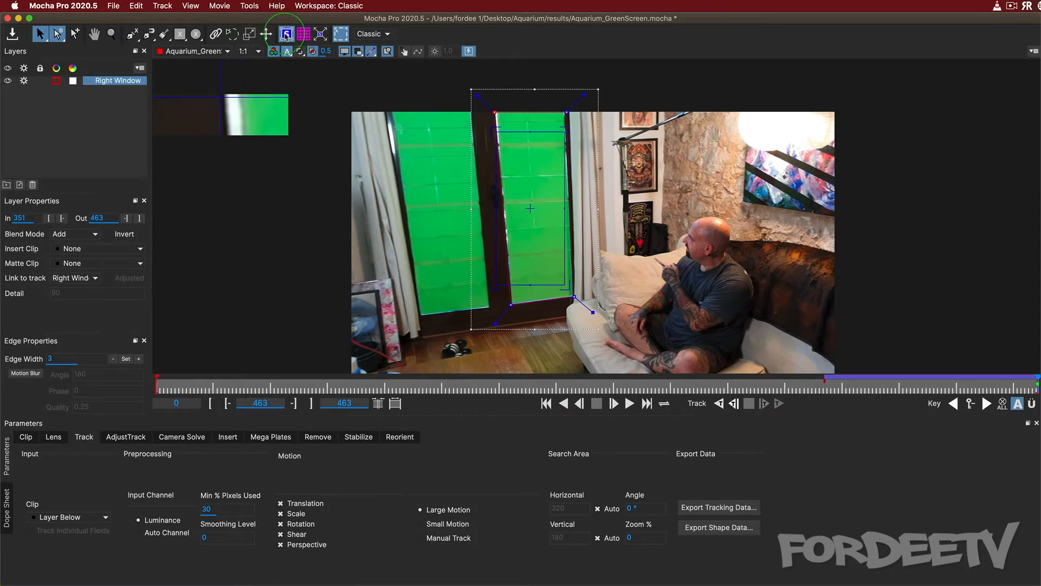
left_click_drag(496, 132, 495, 112)
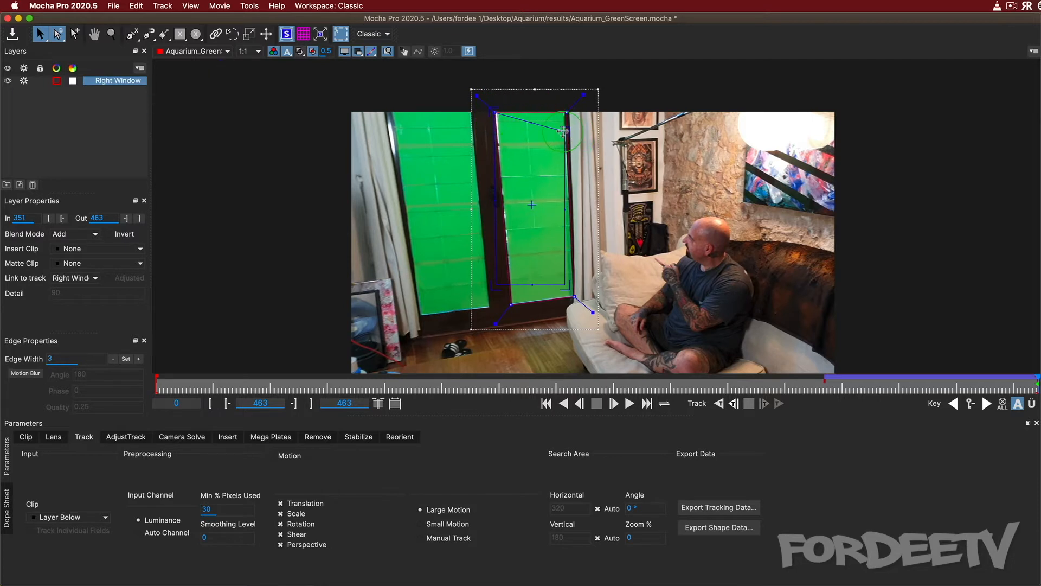
left_click_drag(563, 131, 566, 112)
left_click_drag(564, 283, 575, 297)
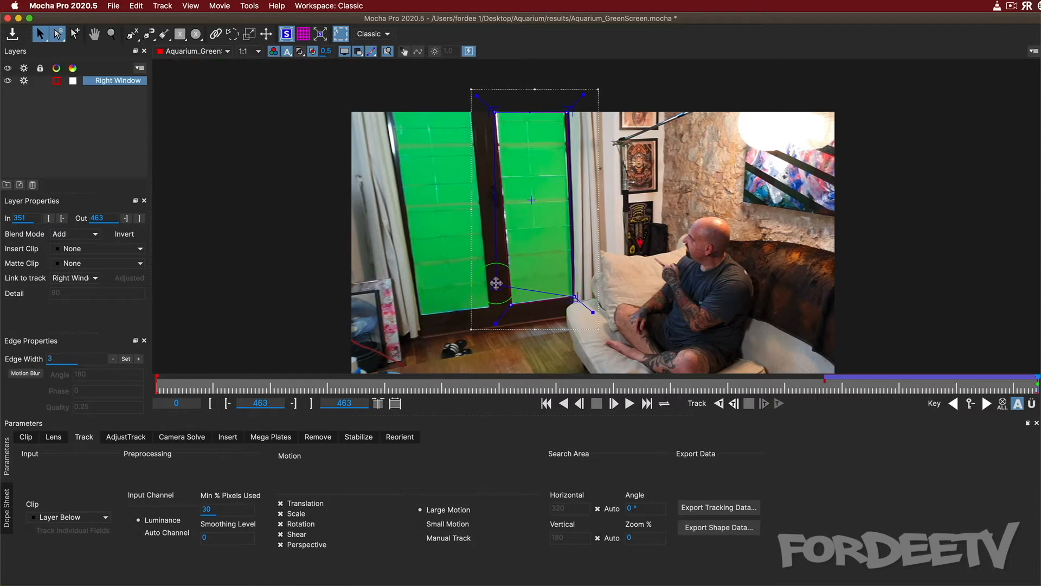
left_click_drag(496, 282, 511, 303)
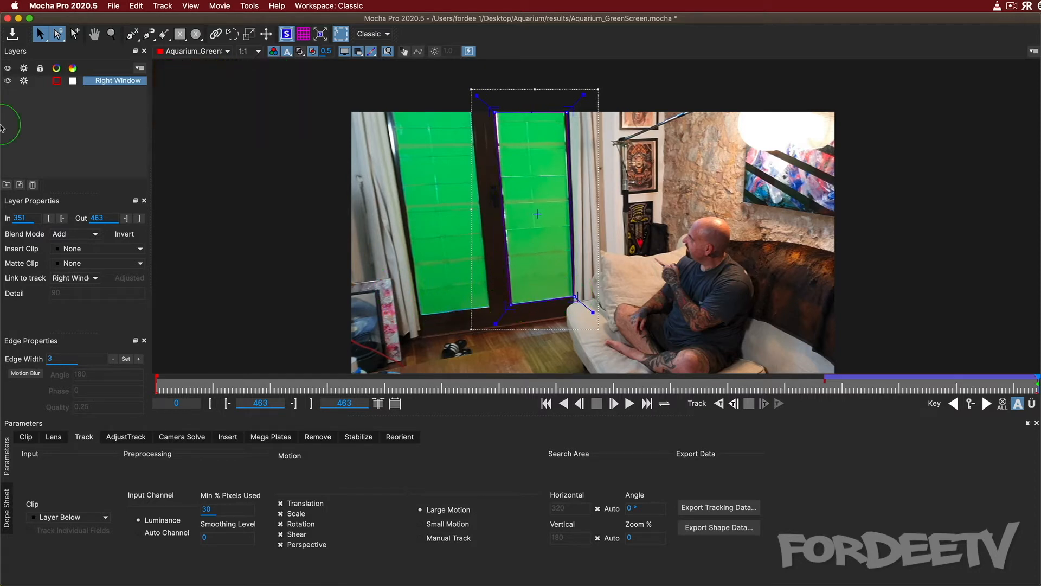
- Set the Right Window layer's insert clip to Grid8x8 and check the grid's tracking between frames 463 and 390, ending at frame 463
left_click(68, 249)
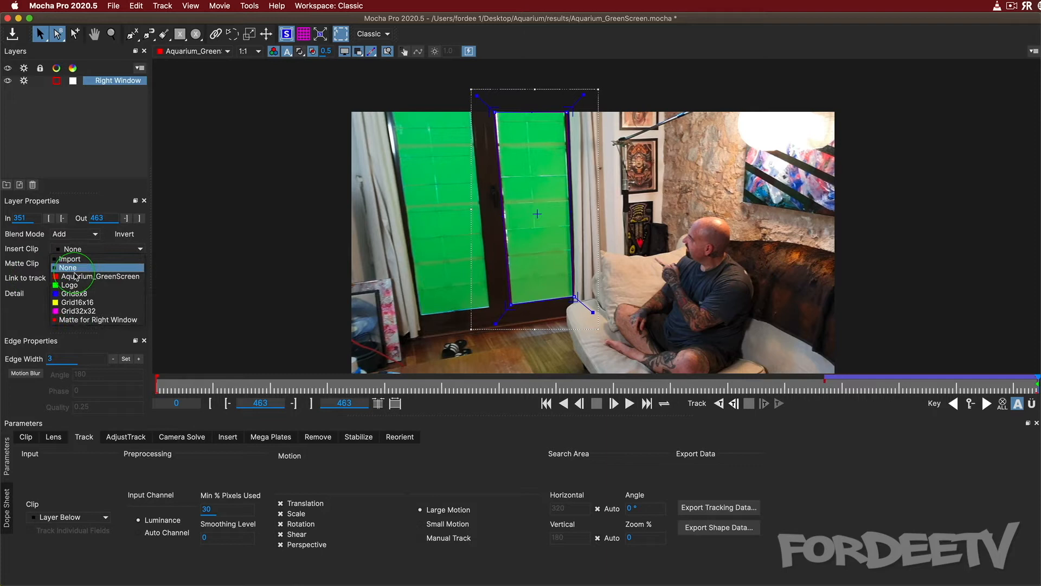
left_click(87, 296)
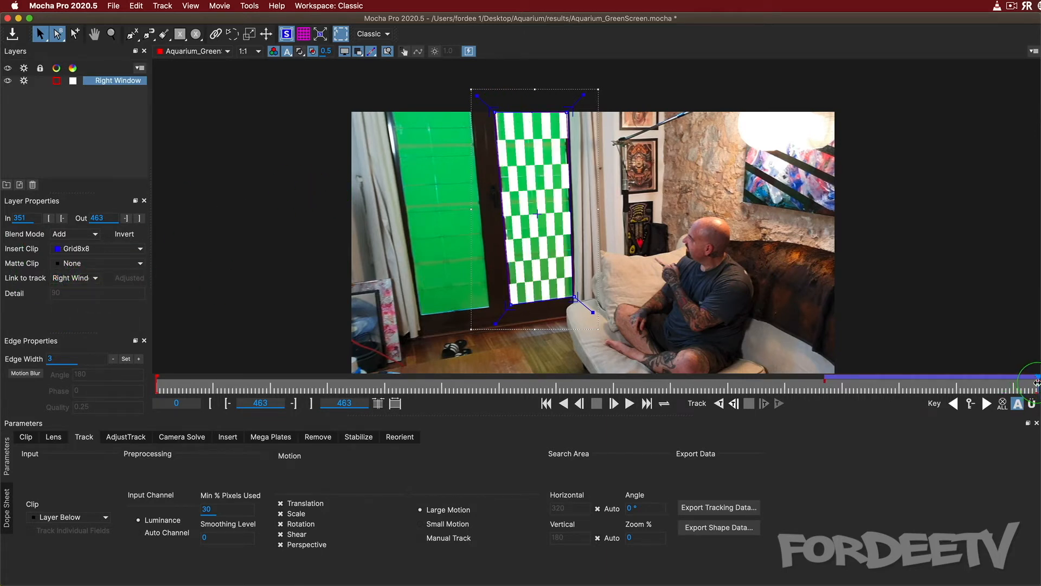
left_click_drag(1036, 383, 945, 396)
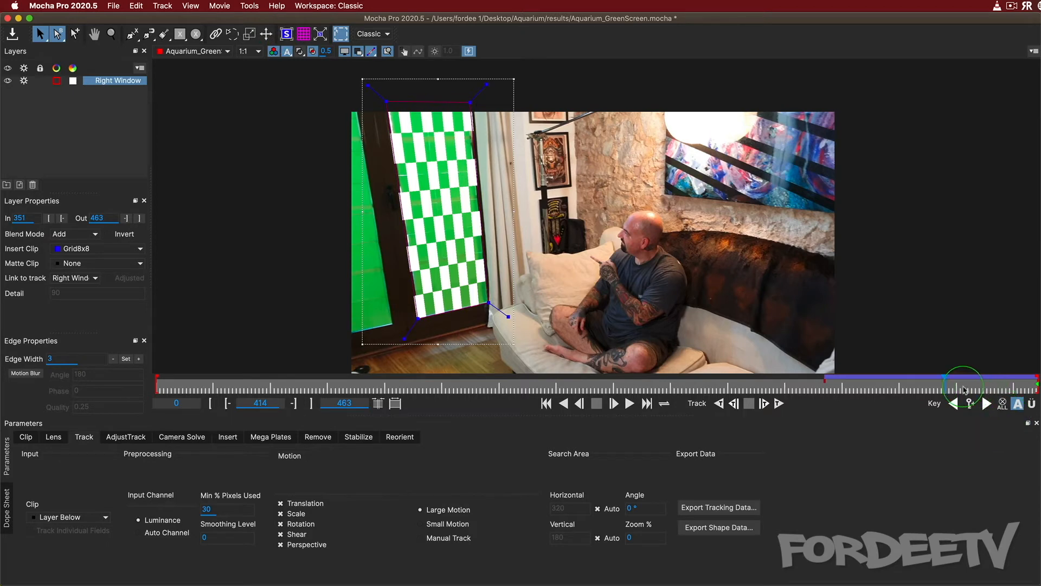
left_click_drag(949, 388, 900, 387)
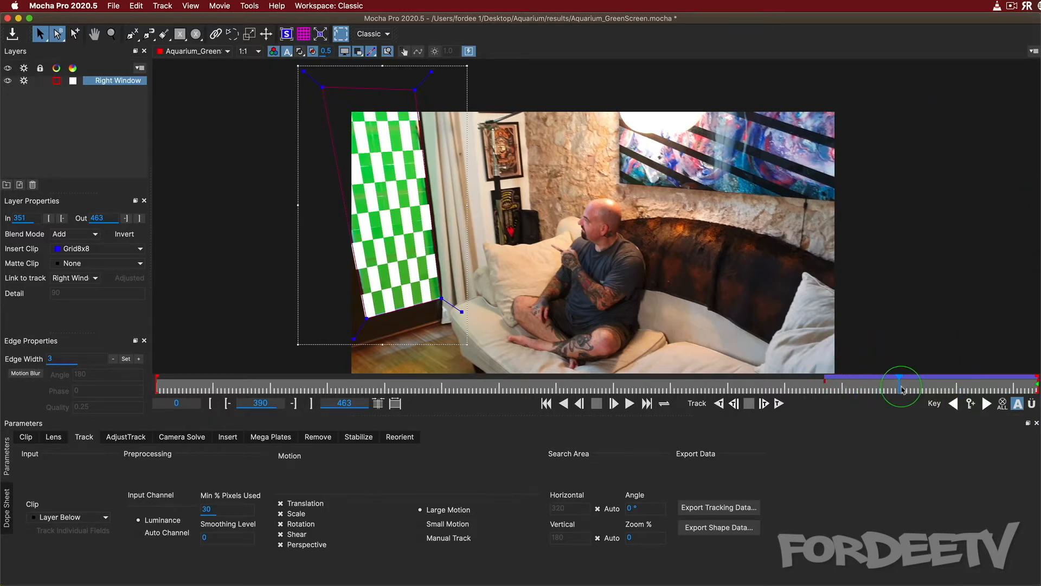
left_click_drag(898, 386, 1037, 386)
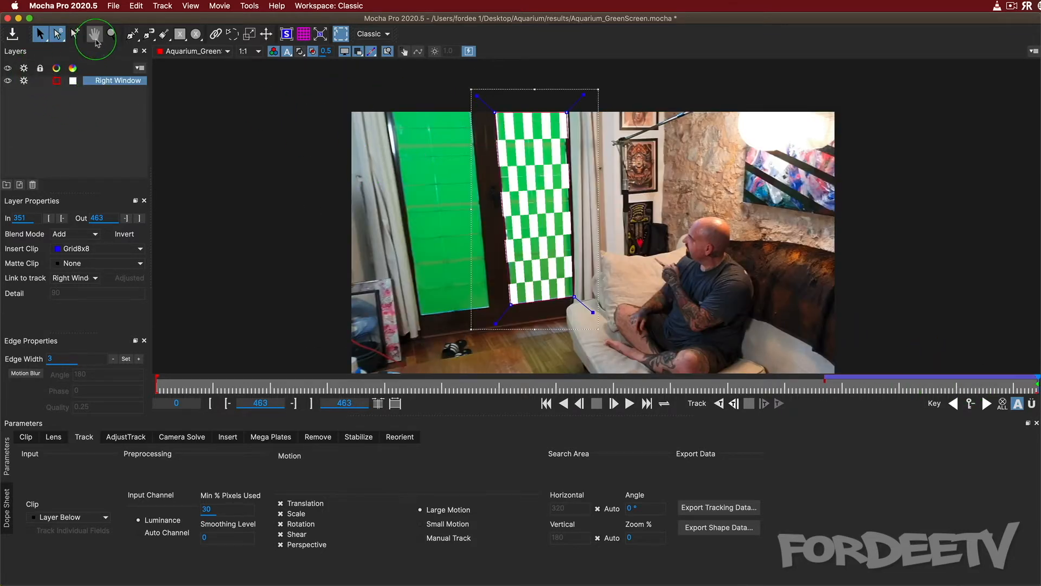
- Draw a closed four-point X-Spline loosely around the left-hand green pane as a new layer
left_click(130, 36)
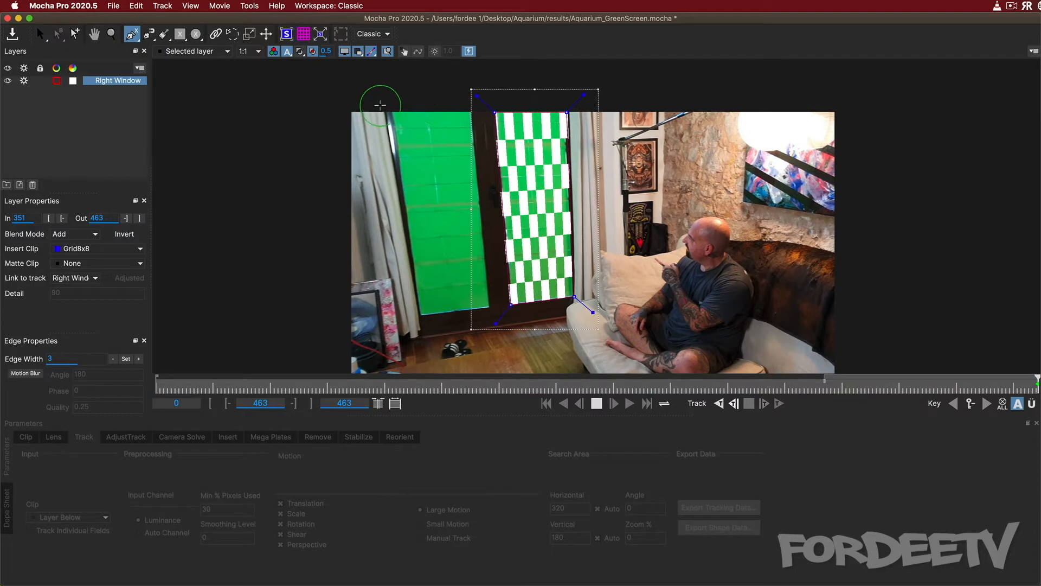
left_click(385, 106)
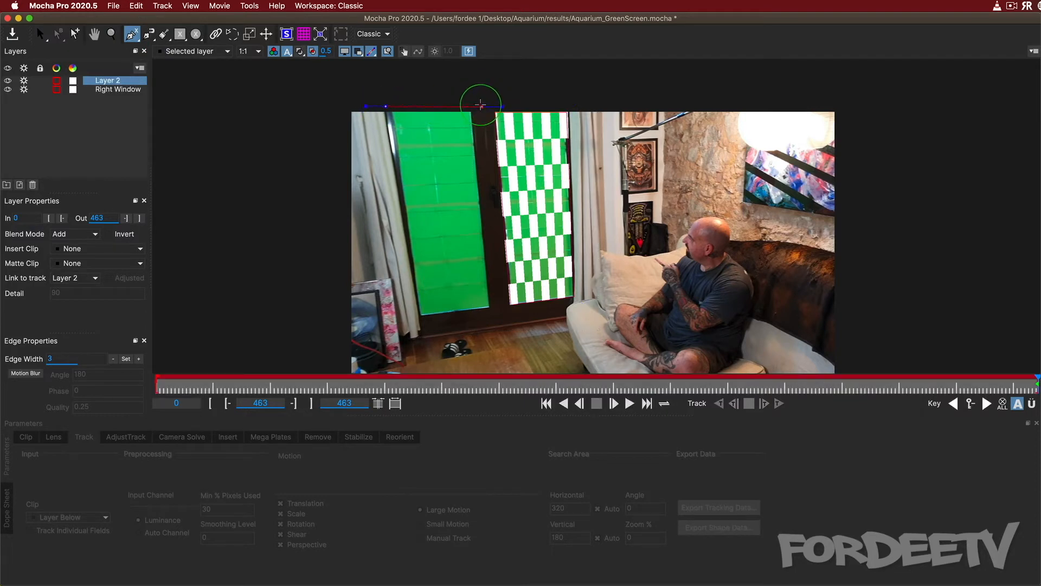
left_click(481, 106)
left_click(499, 327)
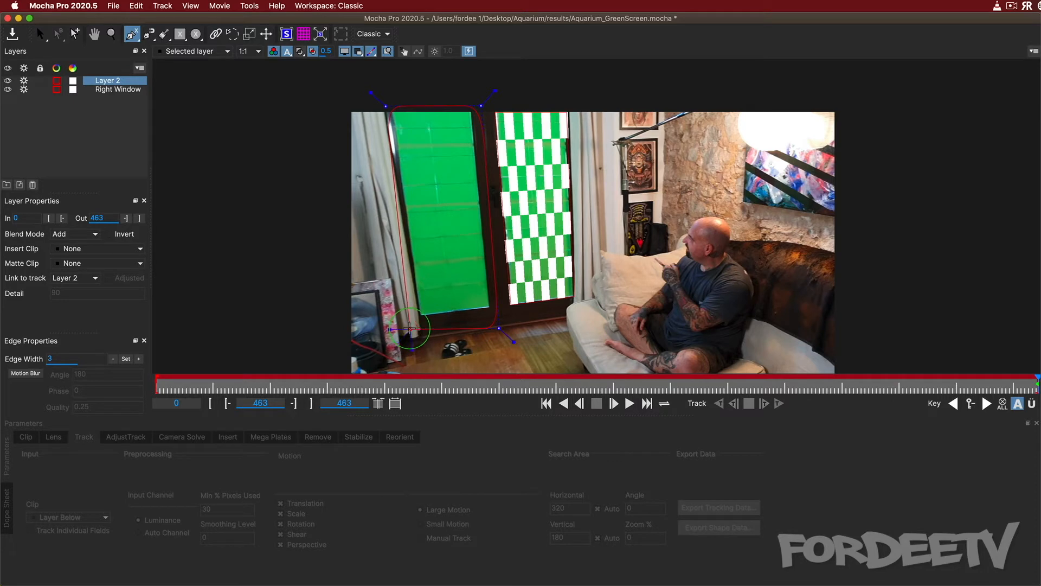
left_click(410, 328)
right_click(410, 328)
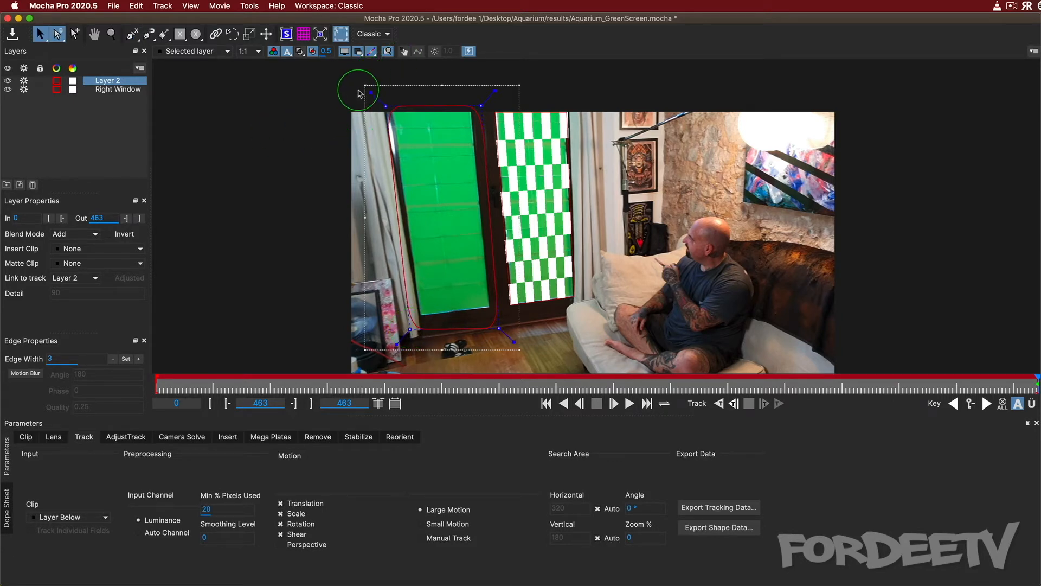
- Sharpen all four corners of the spline around the left-hand pane
left_click_drag(370, 93, 367, 90)
left_click_drag(495, 91, 498, 89)
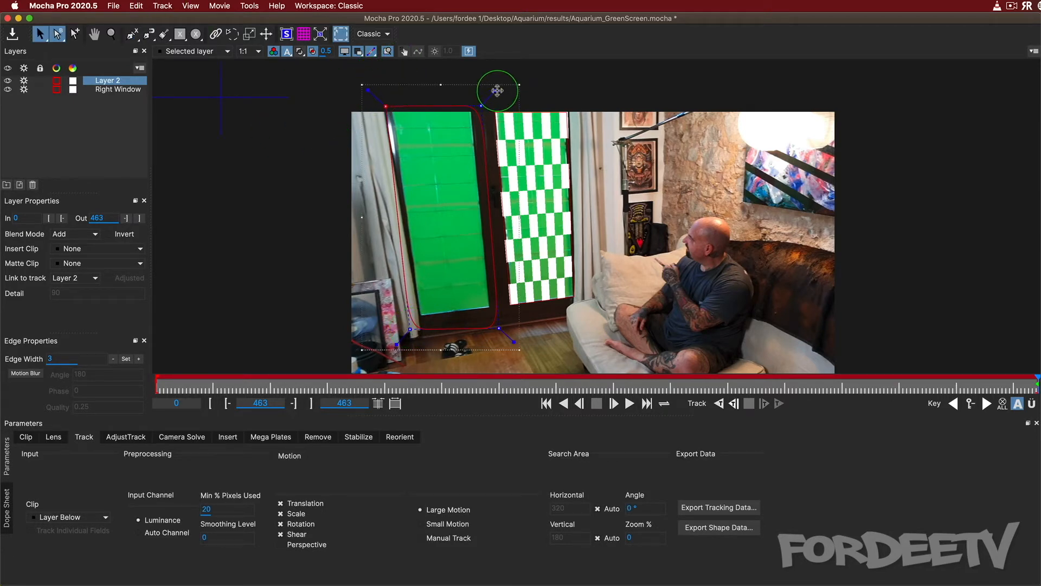
left_click_drag(513, 342, 518, 345)
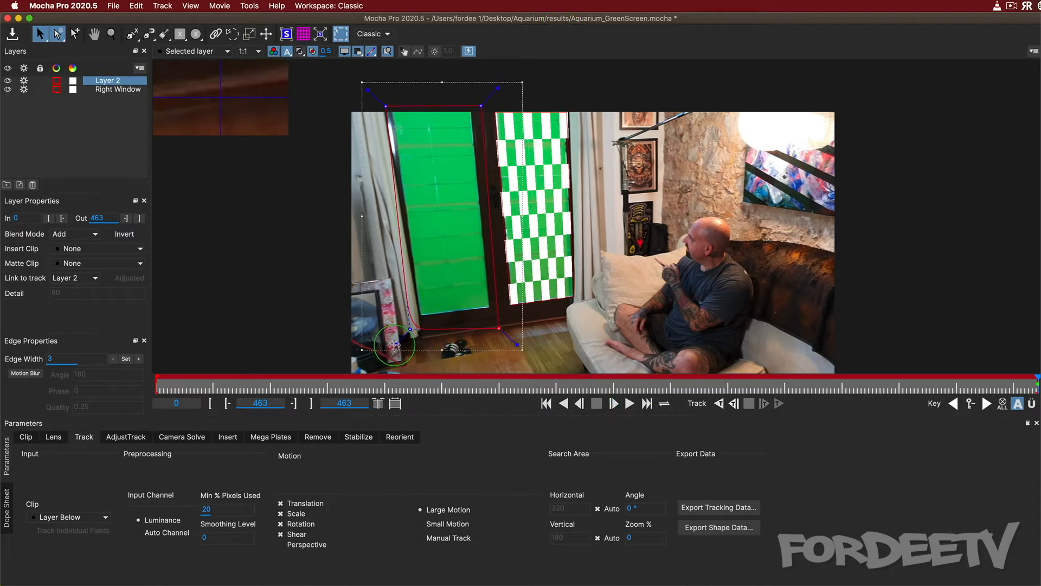
left_click_drag(394, 344, 394, 347)
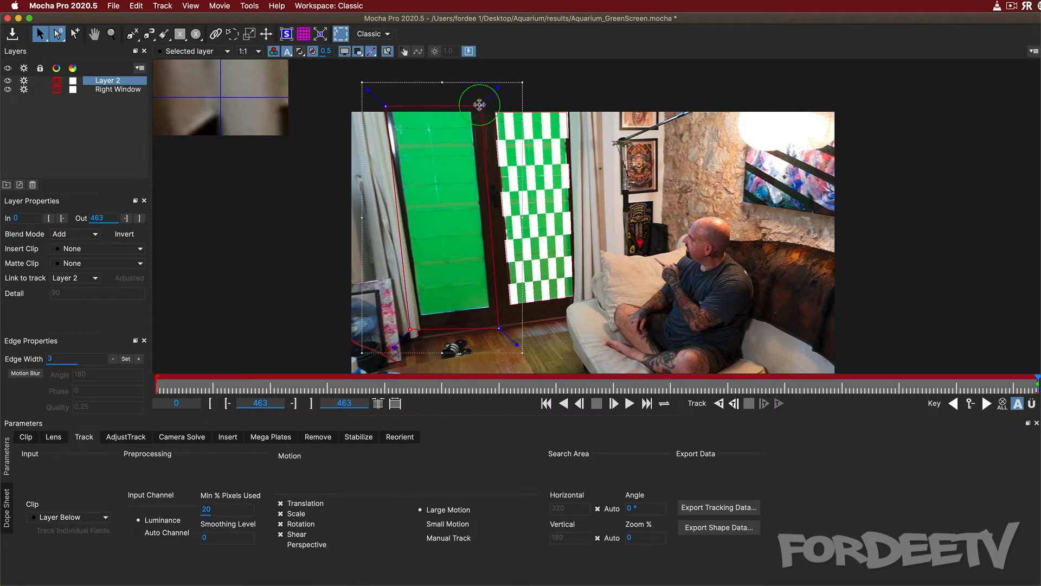
- Fit the left-hand spline's four corners tightly to the edges of the green pane
left_click_drag(480, 105, 471, 111)
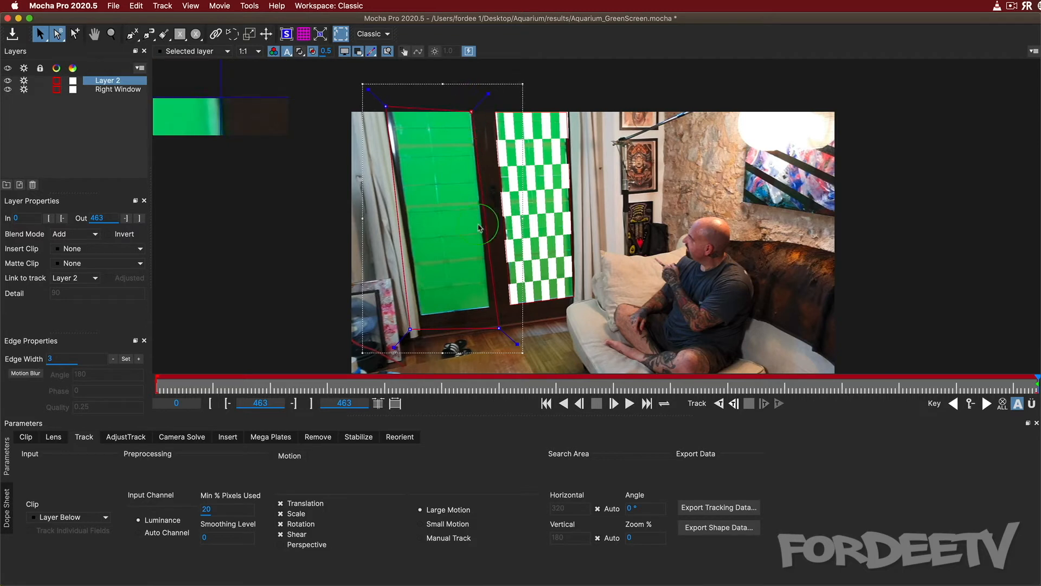
left_click_drag(498, 329, 489, 308)
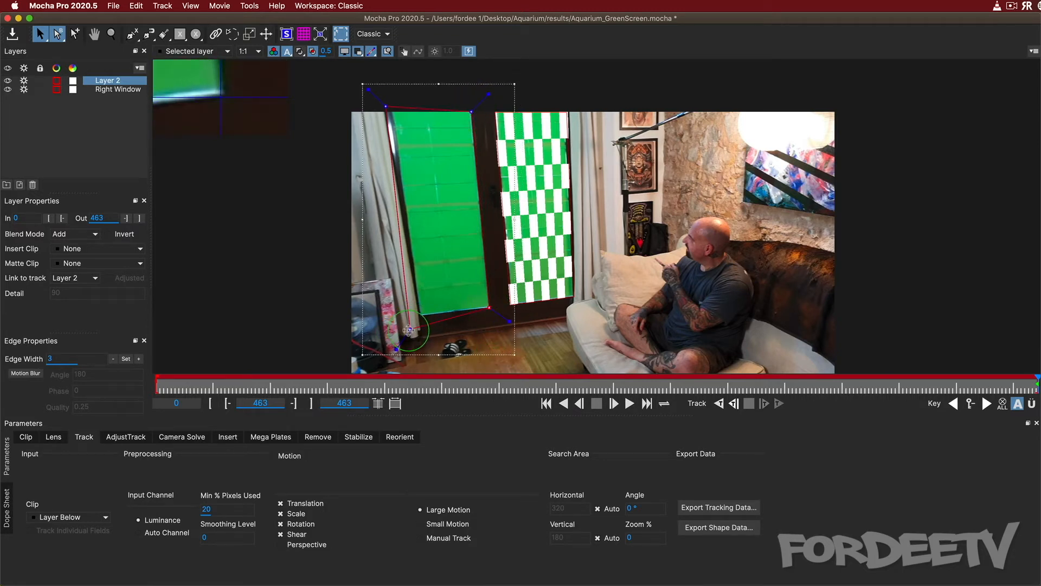
left_click_drag(409, 329, 417, 315)
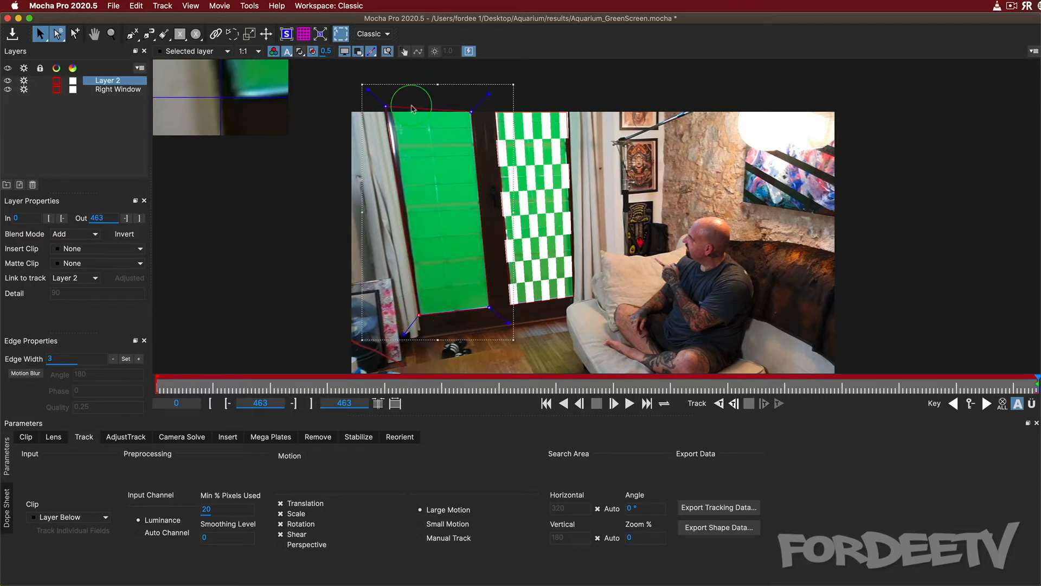
left_click_drag(386, 105, 391, 111)
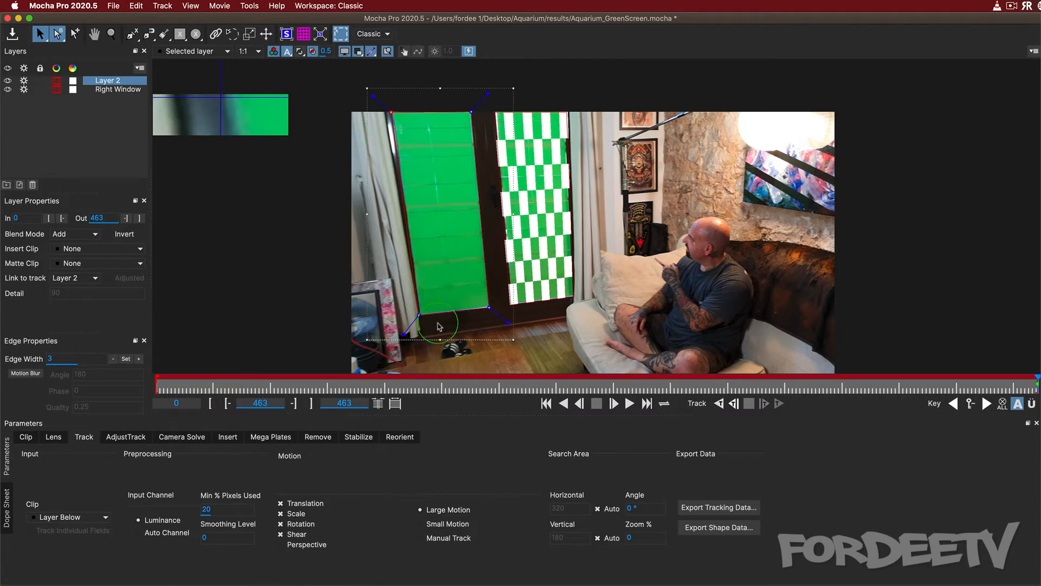
- Move the left-hand spline's four corners outward onto the surrounding door frame and enable Perspective motion for Layer 2
left_click_drag(489, 307, 499, 319)
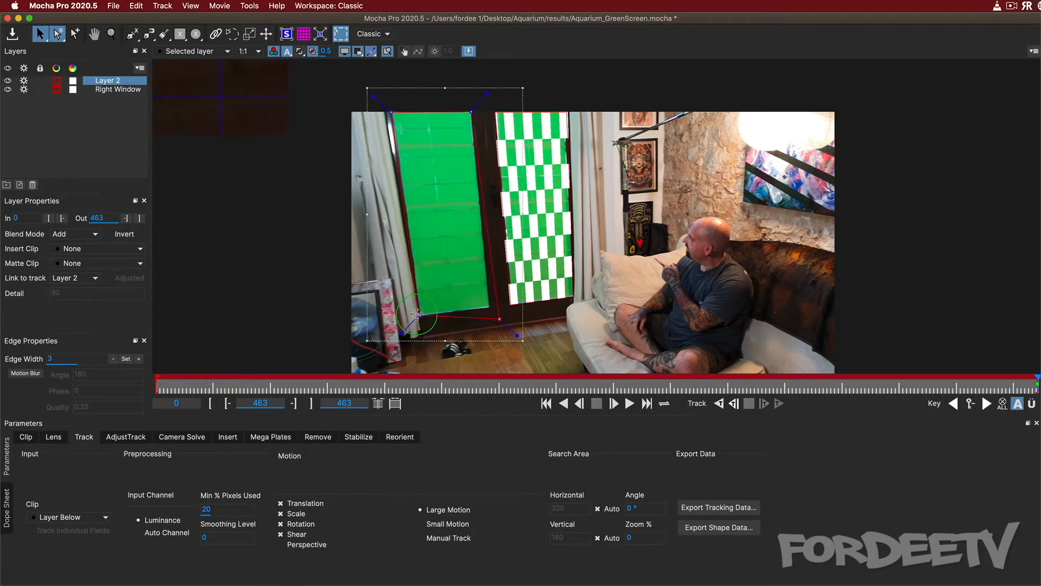
left_click_drag(416, 313, 412, 330)
left_click_drag(391, 113, 379, 105)
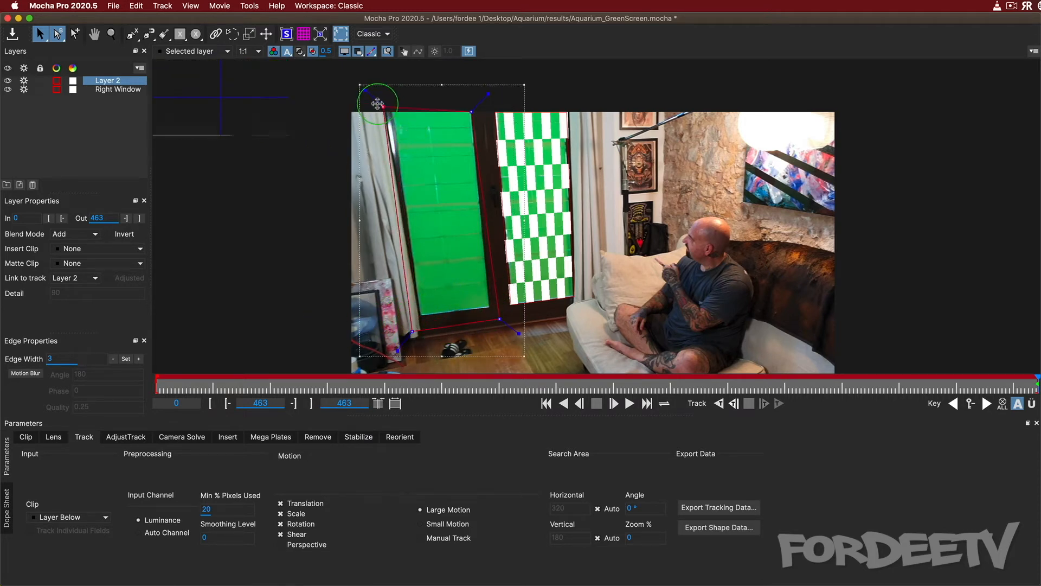
left_click_drag(469, 110, 479, 103)
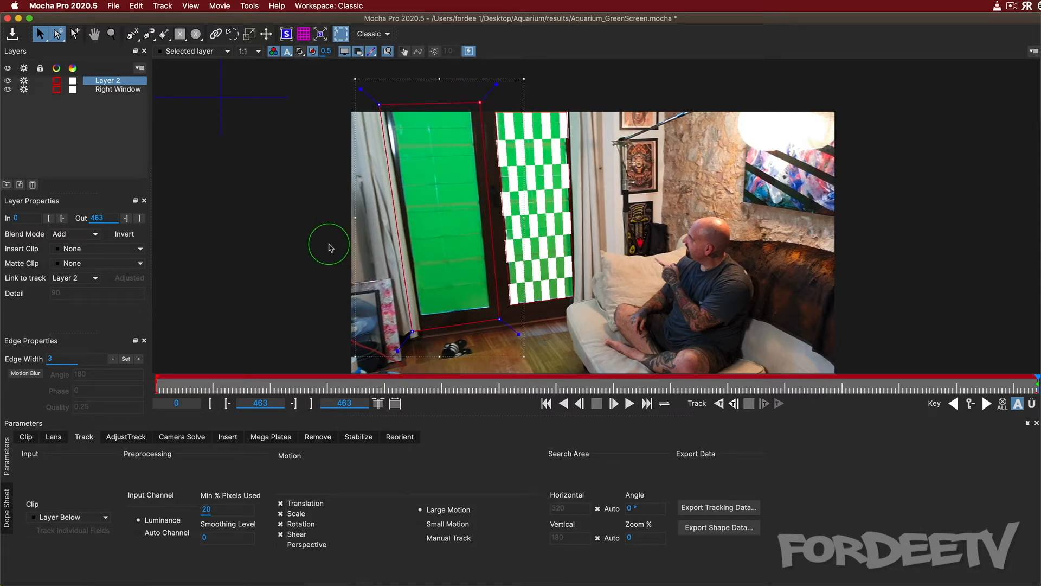
left_click(281, 545)
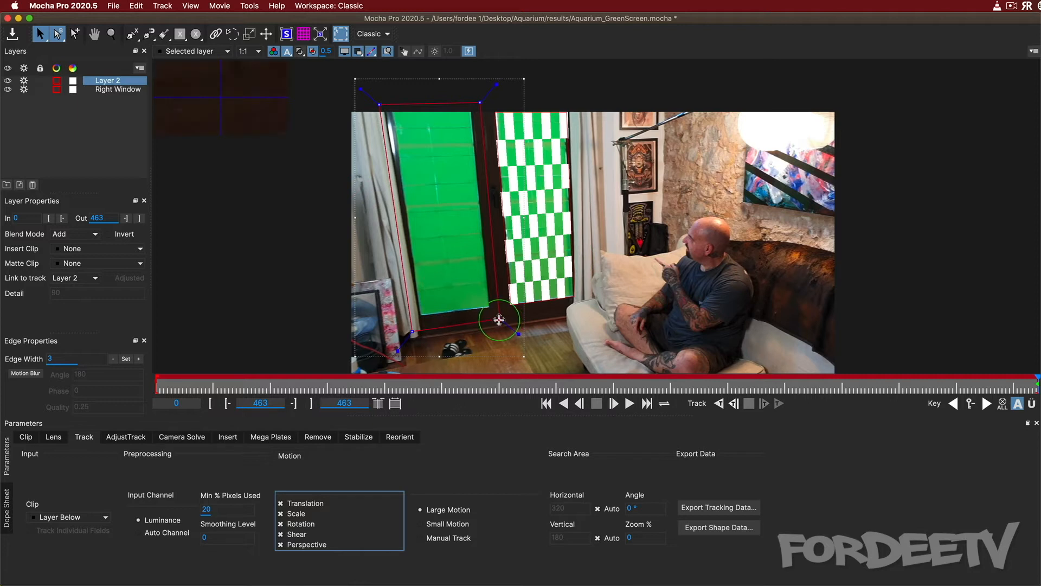
- Move the left-hand spline's four corners back in to fit tightly against the edges of the green pane
left_click_drag(500, 319, 490, 308)
left_click_drag(421, 332, 416, 314)
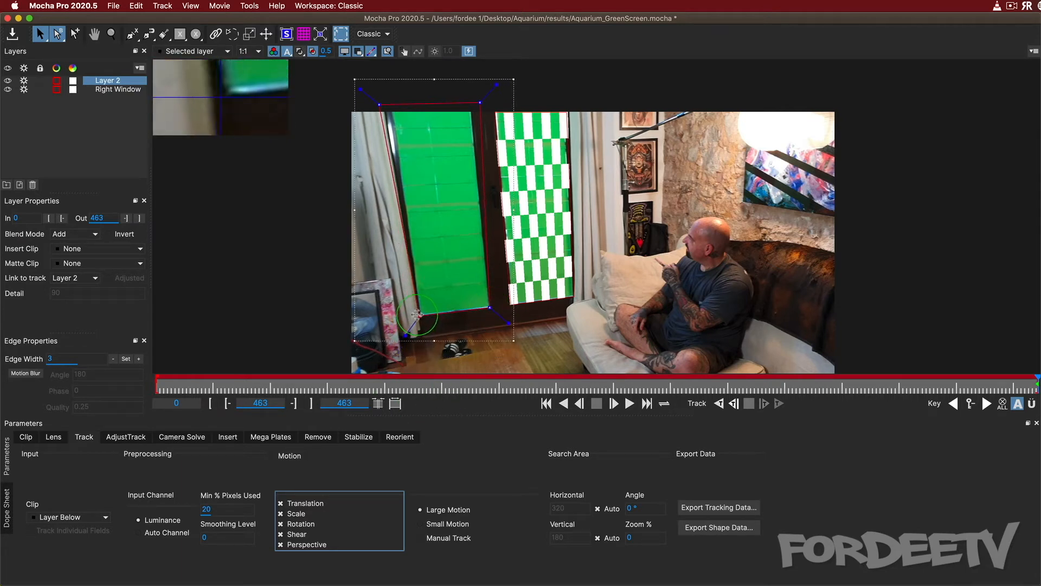
left_click_drag(380, 102, 391, 110)
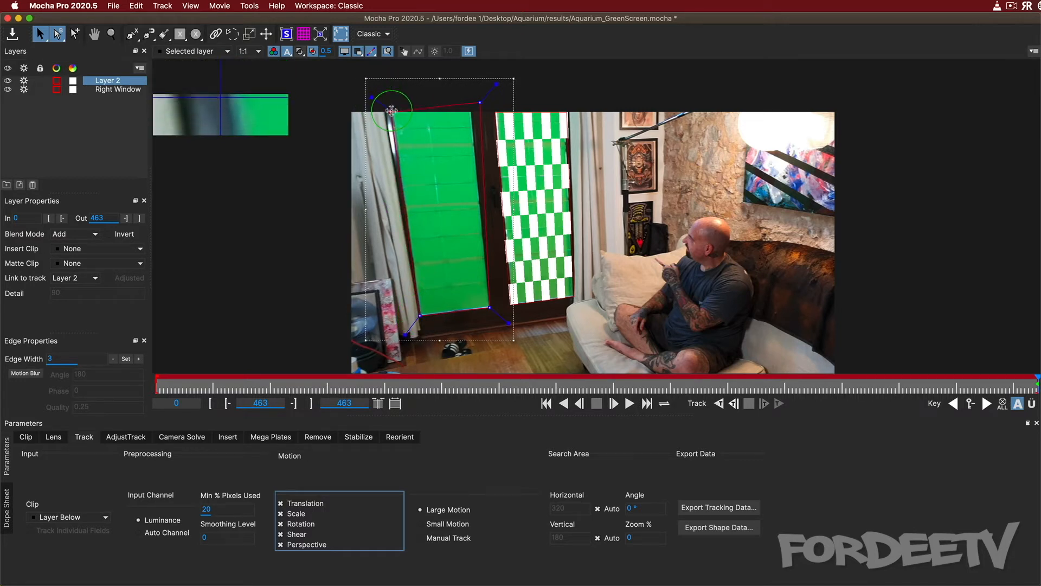
left_click_drag(477, 101, 471, 112)
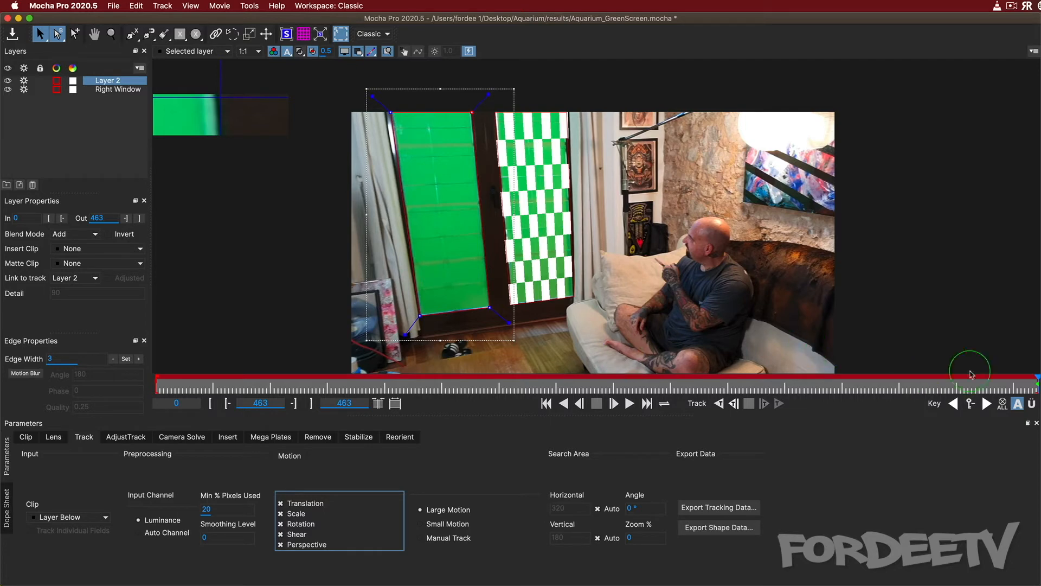
- Set Layer 2's In point to frame 394 and rename the layer "Left Window"
left_click_drag(1036, 383, 906, 392)
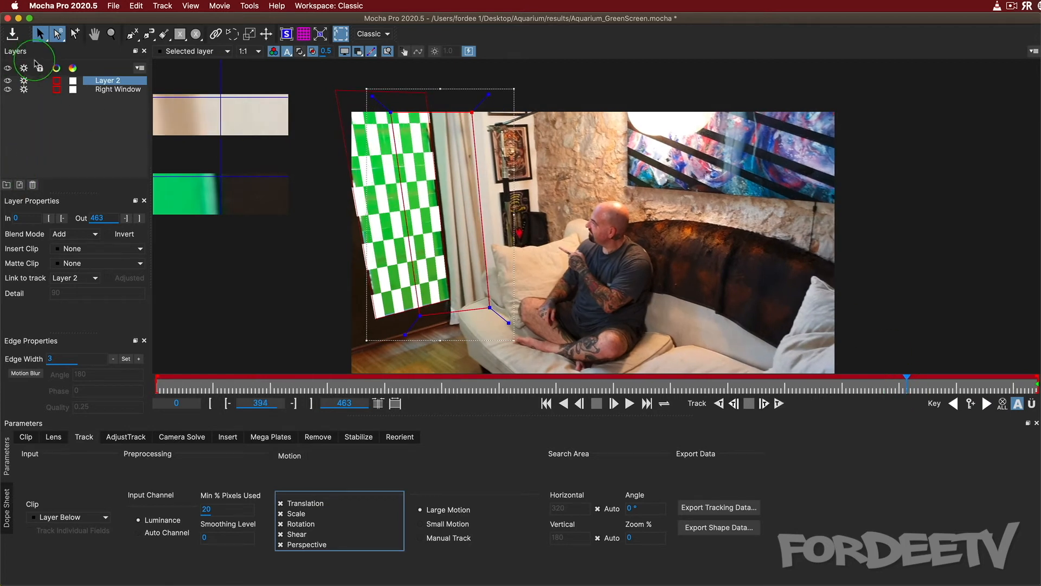
left_click(49, 218)
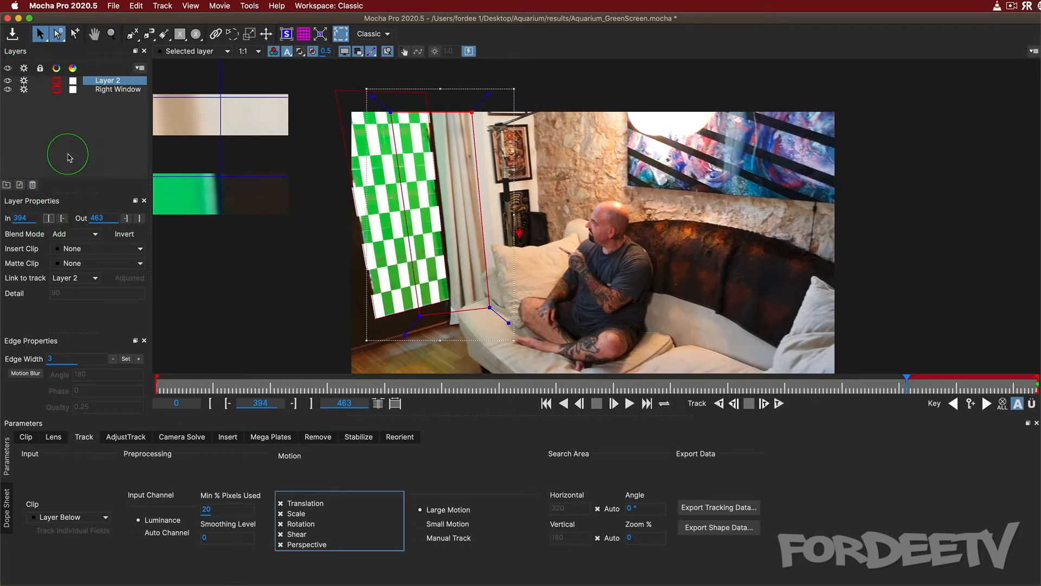
double_click(113, 81)
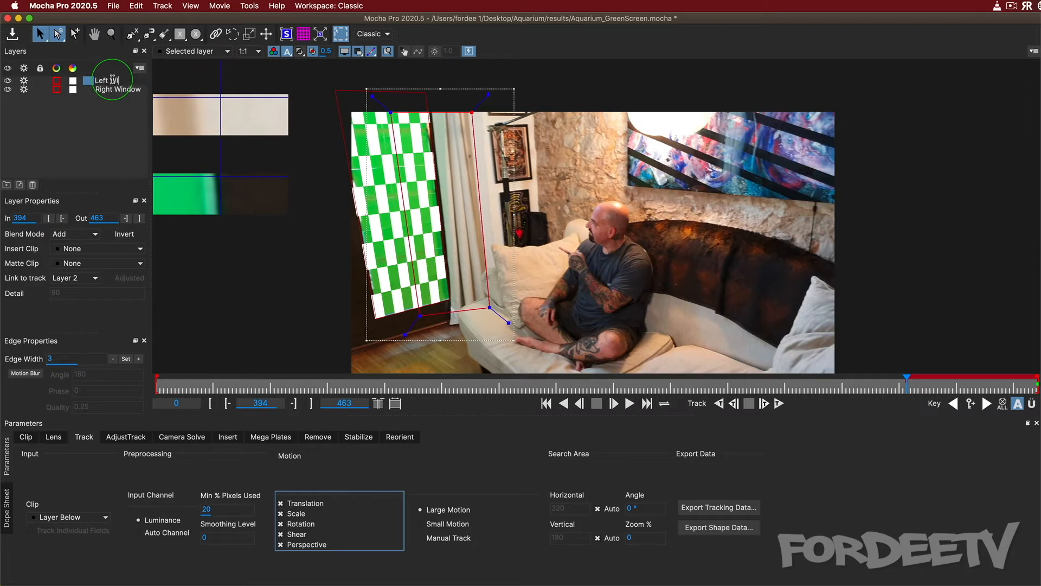
type("Left Window")
key("Return")
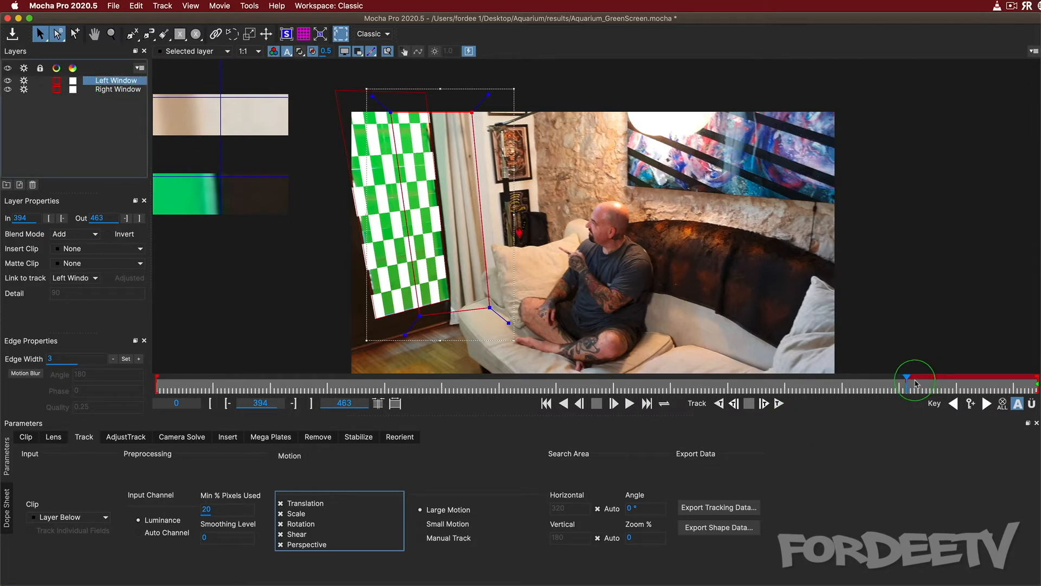
- Track the Left Window layer backwards from frame 463 to its In point and dismiss the tracking warning
left_click_drag(907, 383, 1039, 383)
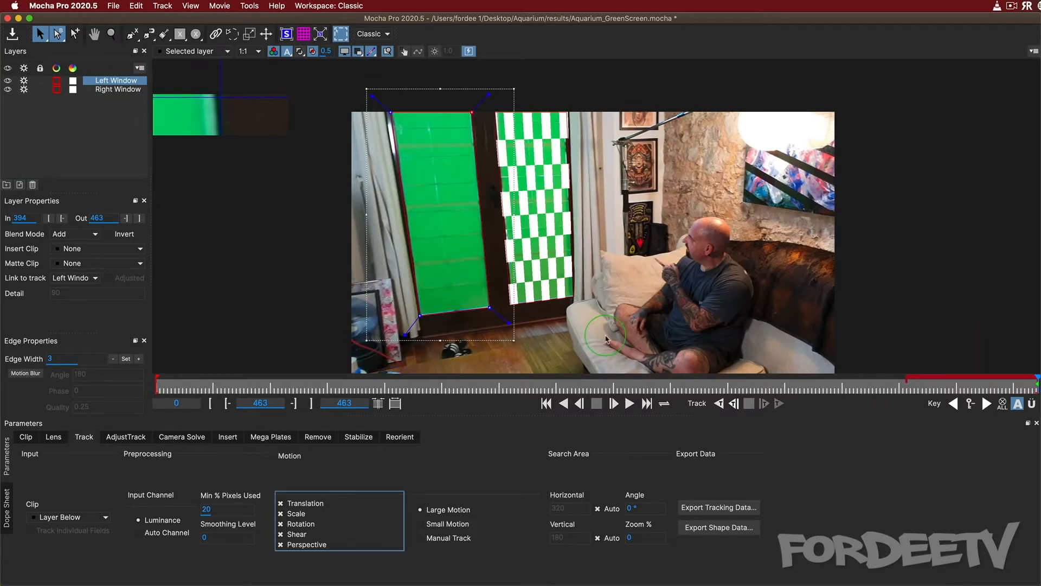
left_click(719, 404)
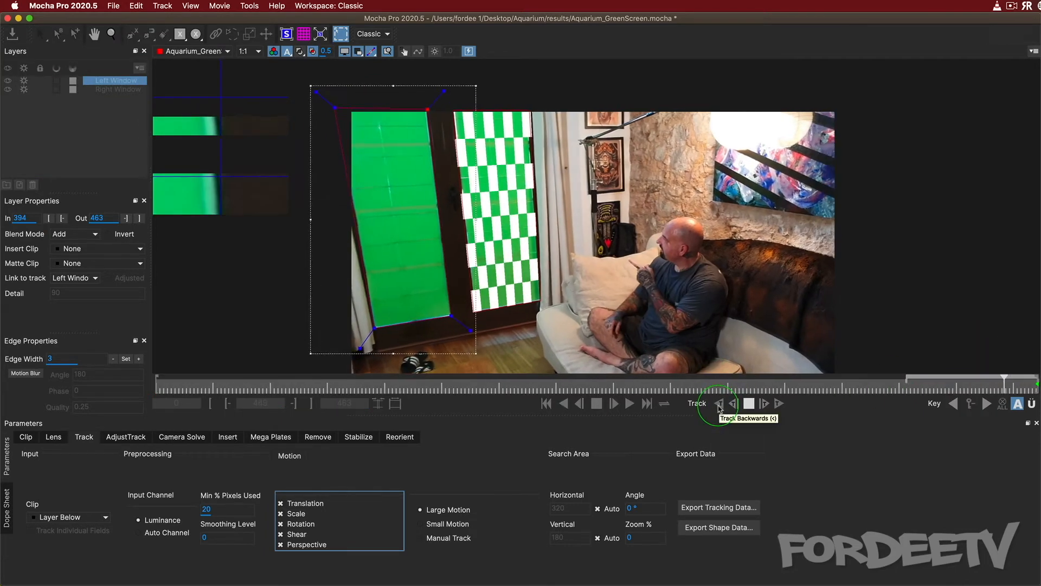
left_click(507, 307)
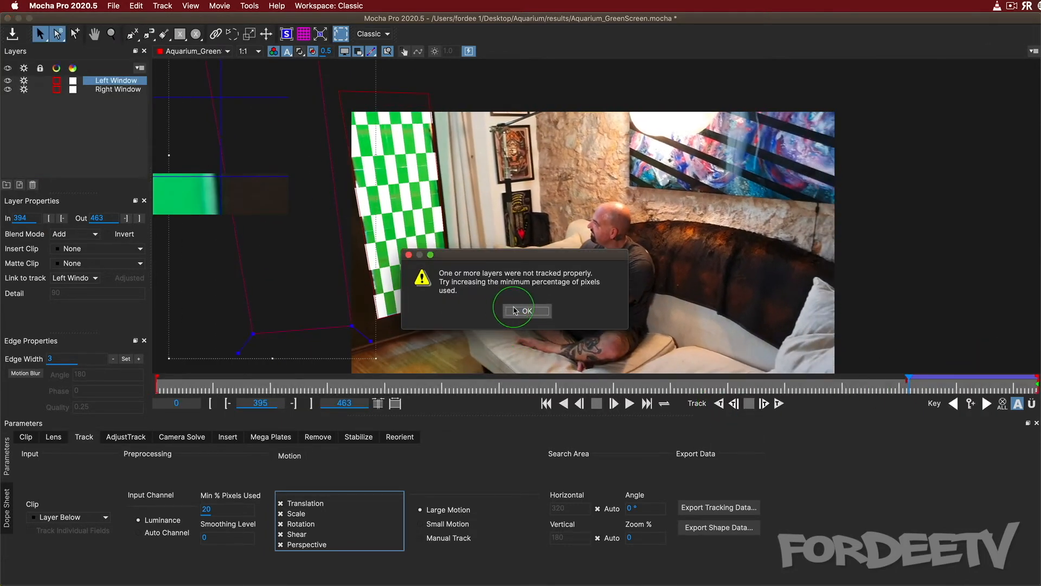
left_click(505, 308)
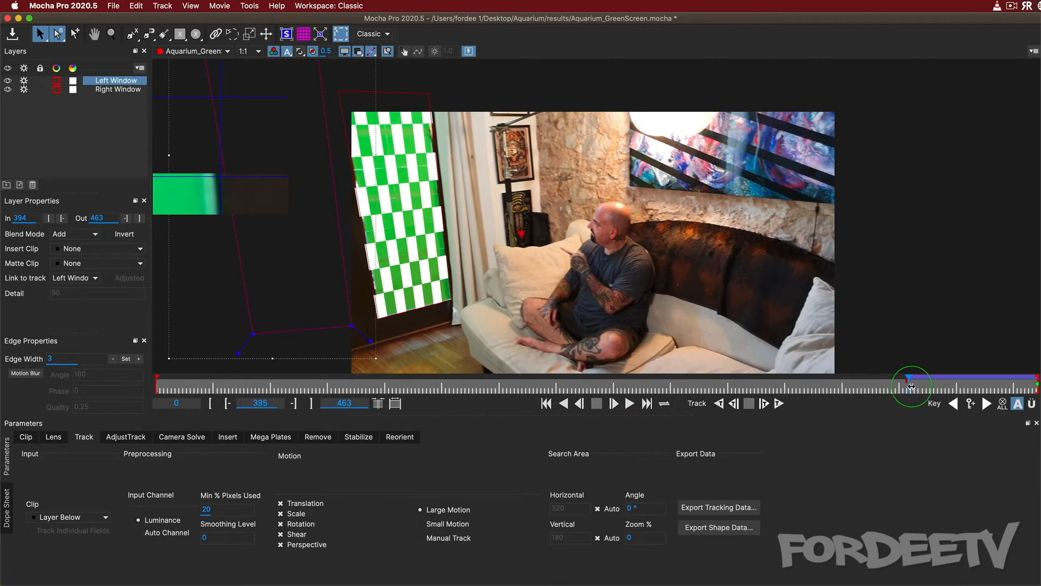
- Show the planar surface at frame 463 and align its four corners with the corners of the left-hand green pane
left_click_drag(911, 386, 1037, 387)
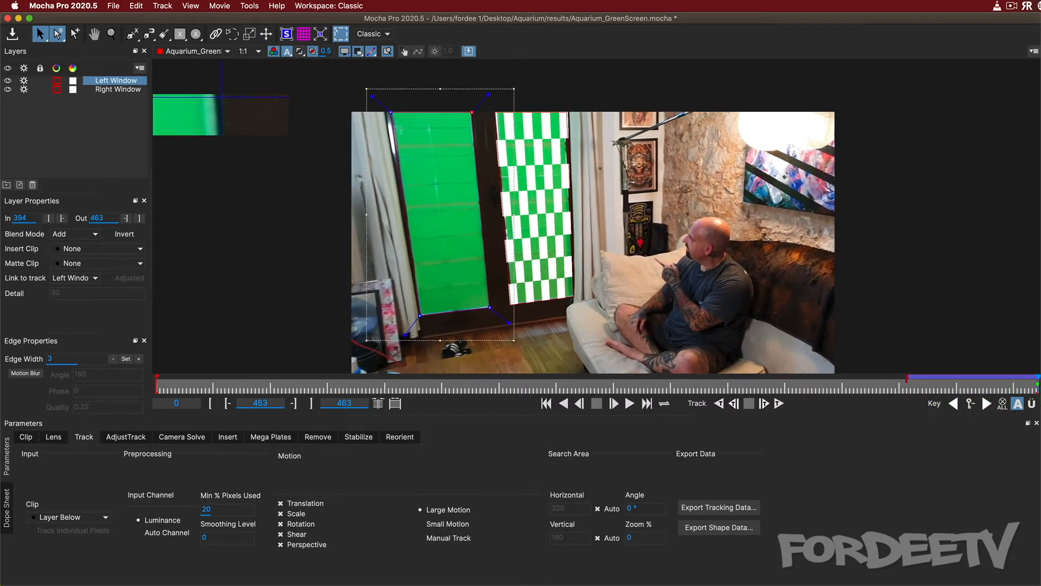
left_click(284, 35)
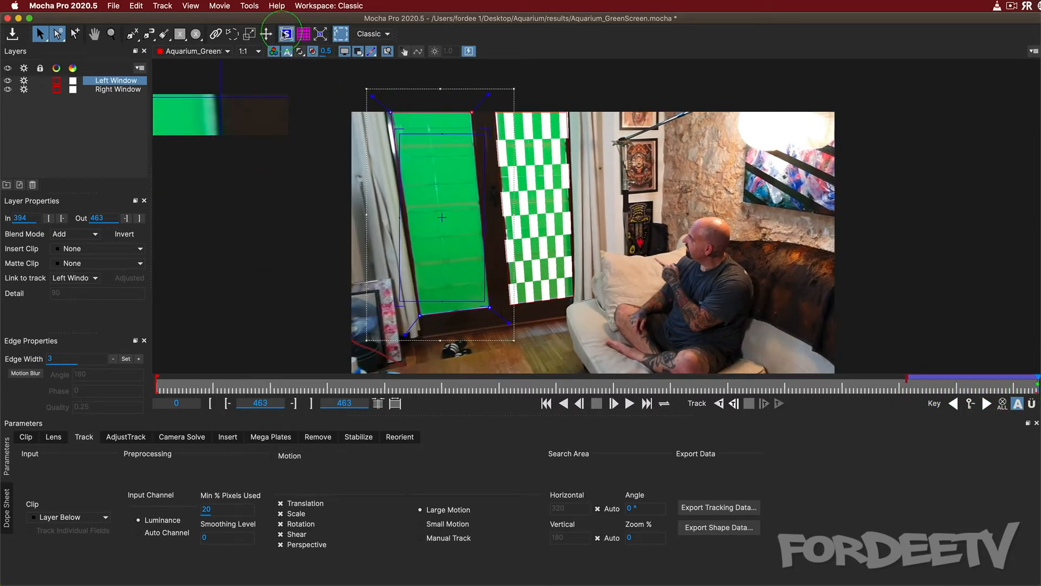
left_click_drag(483, 133, 469, 112)
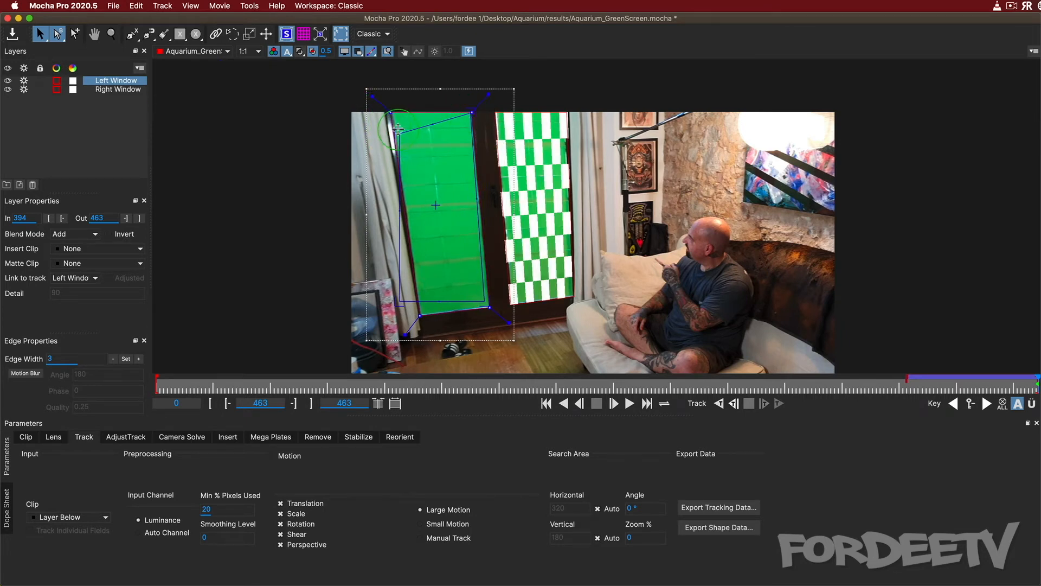
left_click_drag(398, 129, 390, 112)
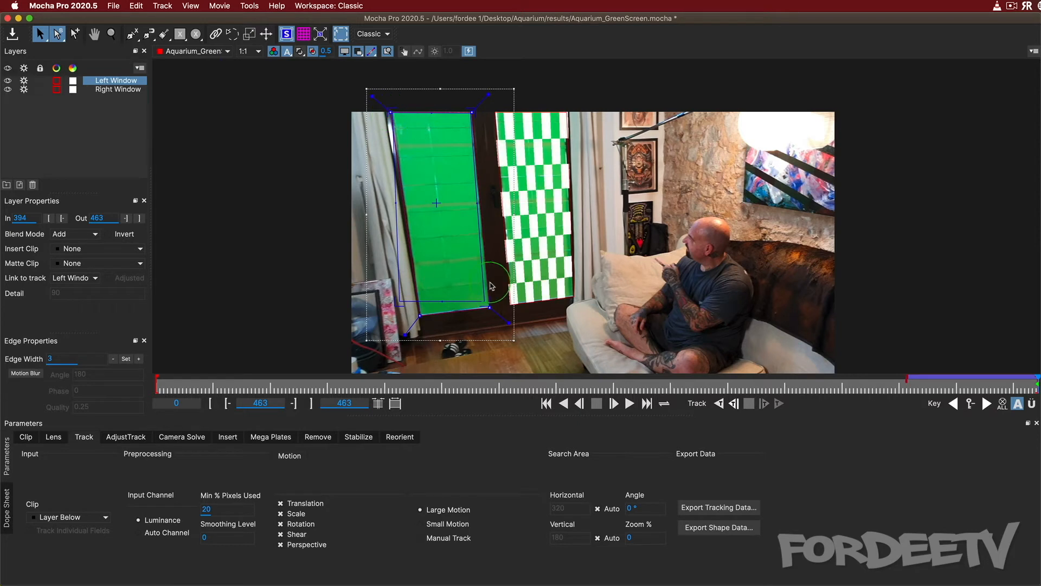
left_click_drag(481, 300, 490, 307)
left_click_drag(402, 298, 420, 314)
left_click_drag(489, 308, 489, 307)
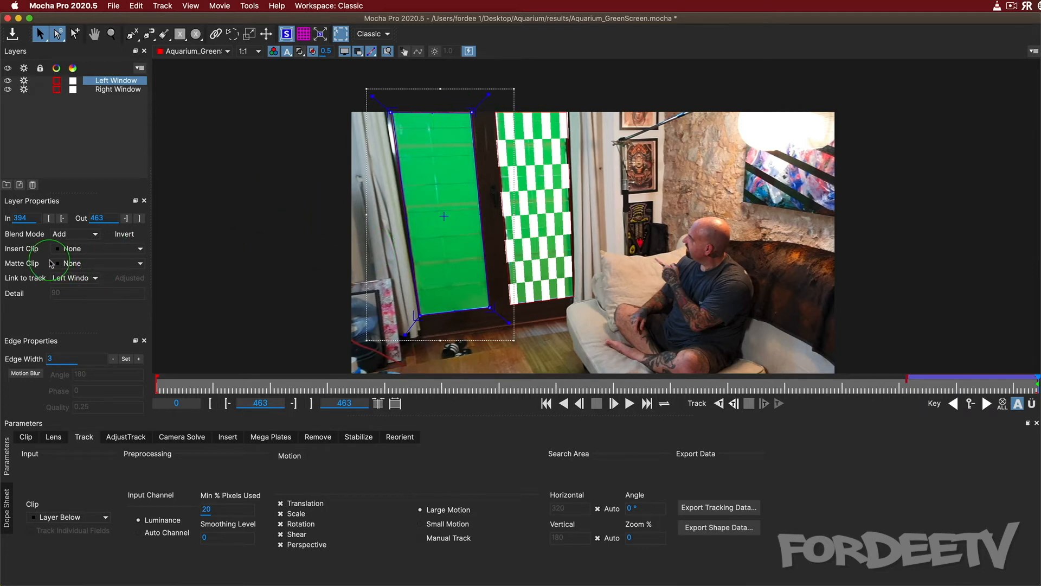
- Preview the Left Window track with the Grid16x16, Grid32x32 and Grid8x8 insert clips in turn
left_click(76, 253)
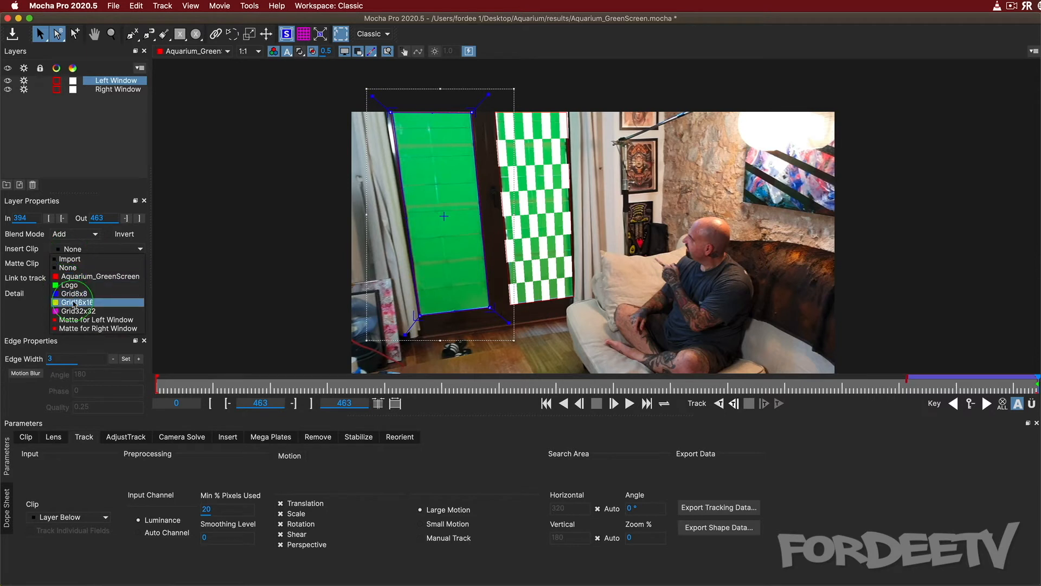
left_click(76, 302)
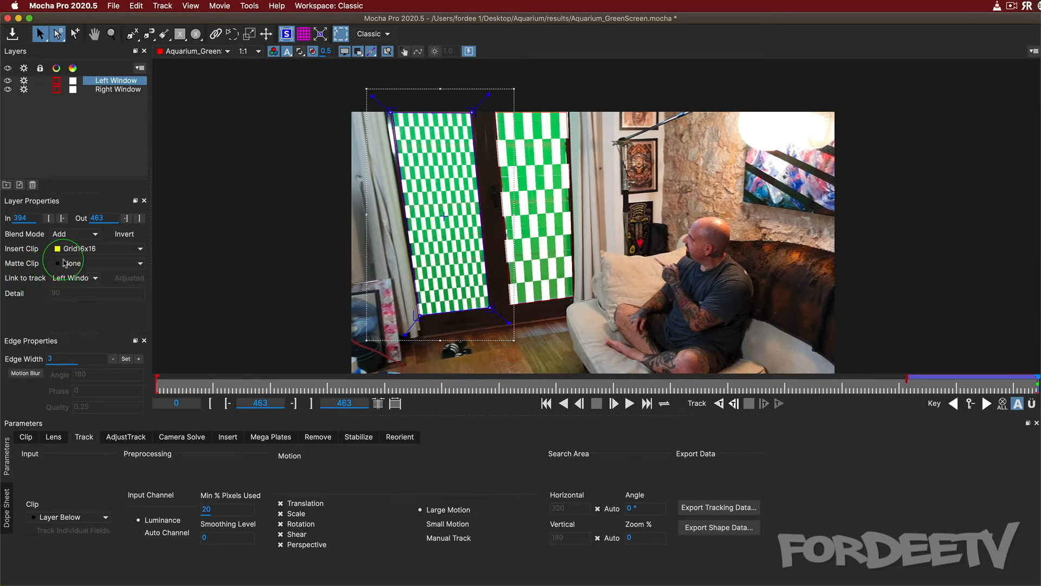
left_click(73, 251)
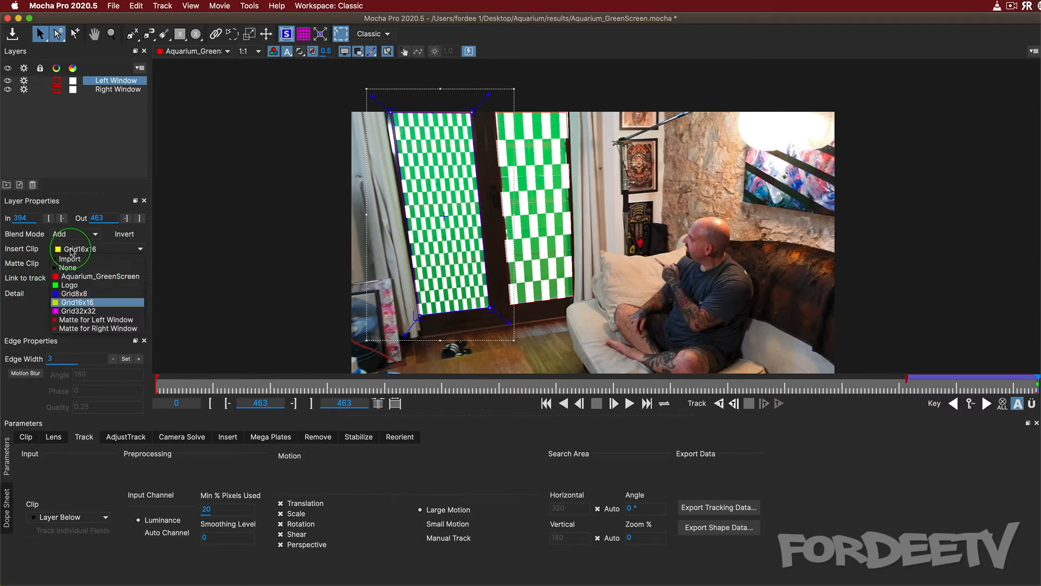
left_click(80, 310)
left_click(87, 248)
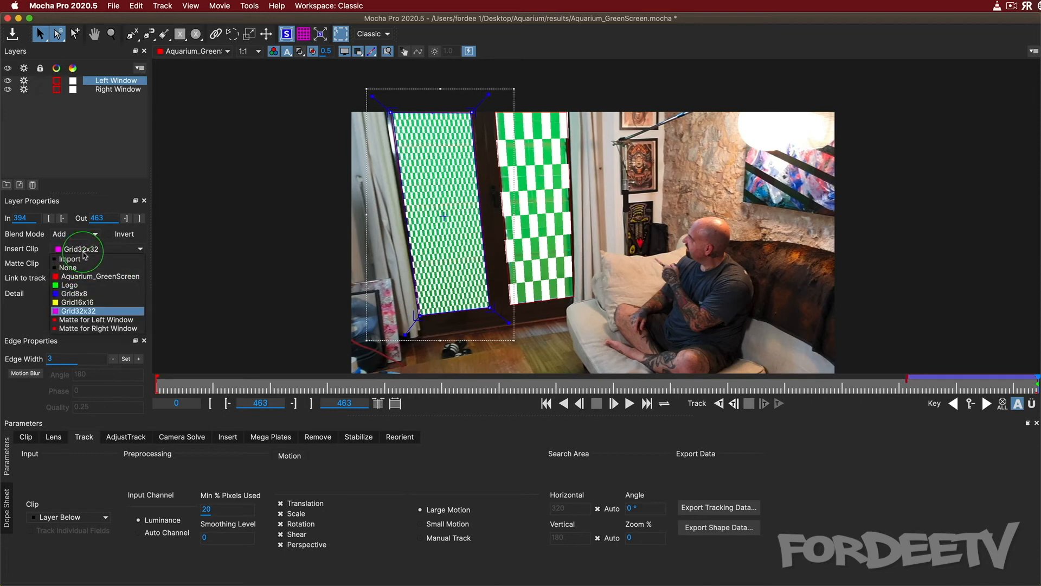
left_click(76, 289)
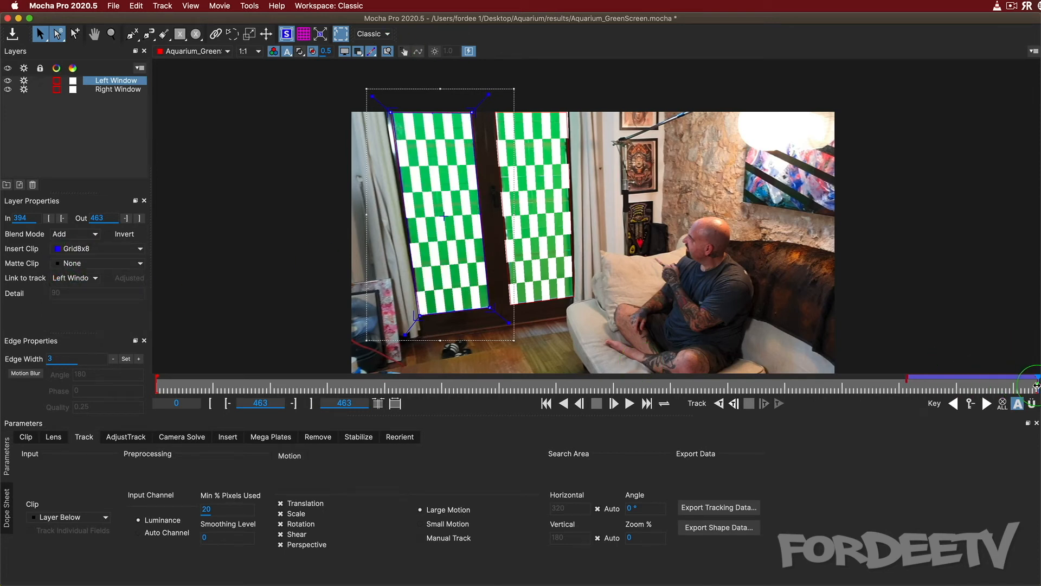
mouse_move(1033, 385)
left_mouse_down()
mouse_move(883, 390)
mouse_move(1039, 389)
left_mouse_up()
- Set the Insert Clip to None on both the Left Window and Right Window layers
left_click(73, 249)
left_click(75, 251)
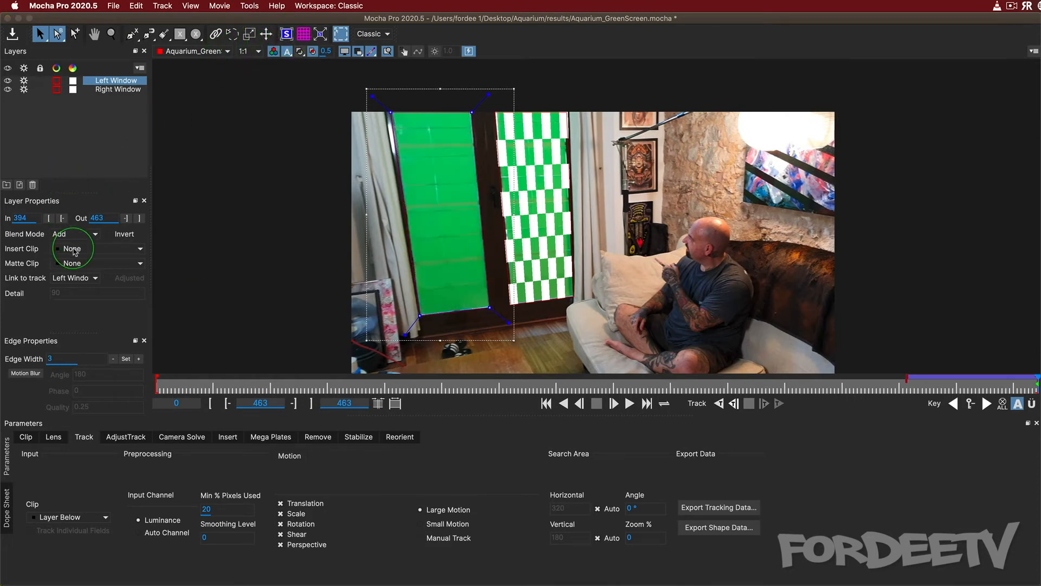
left_click(583, 480)
left_click(99, 90)
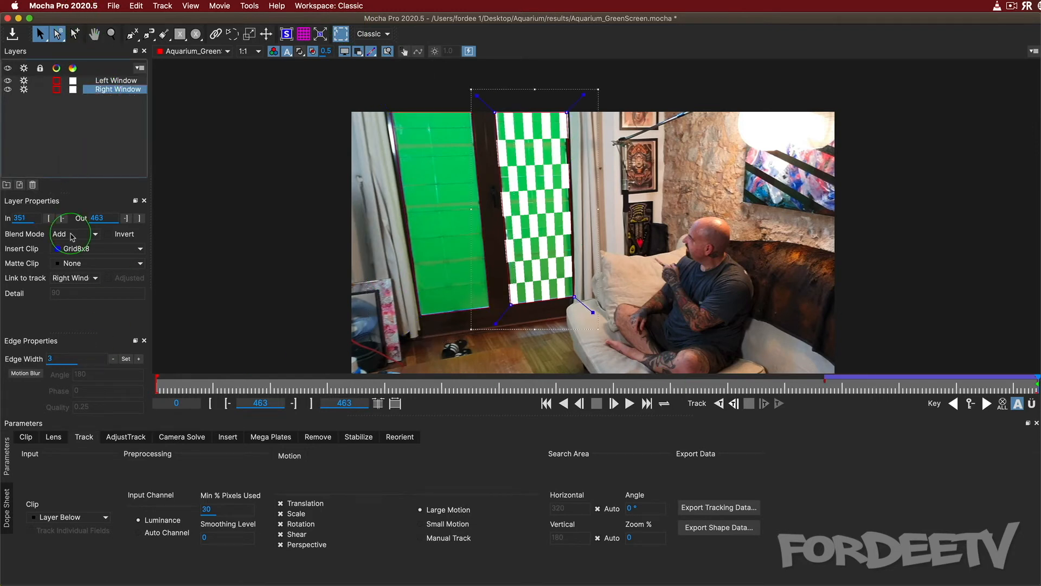
left_click(87, 248)
left_click(87, 258)
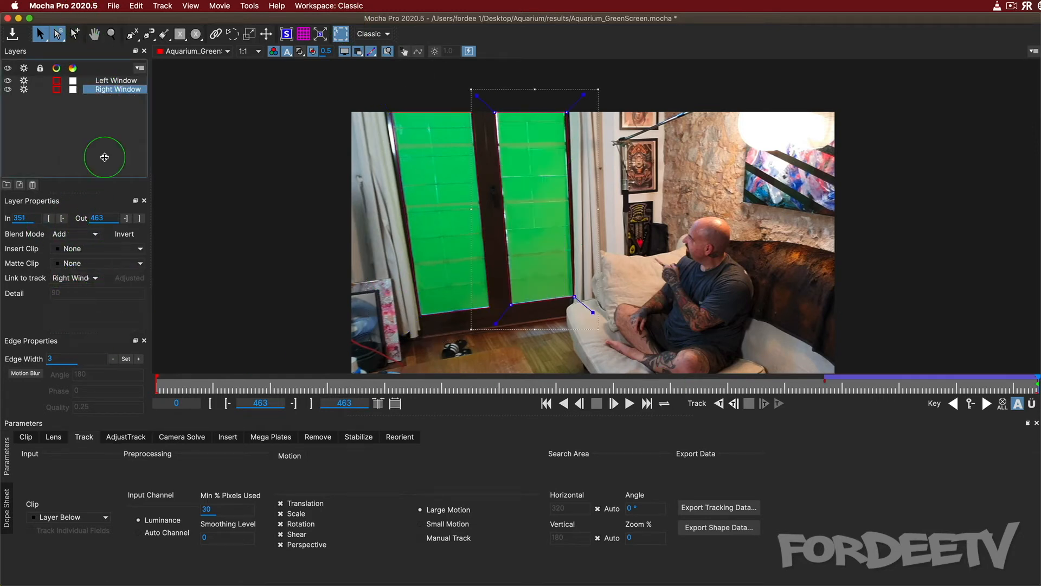
- Export the shape data of all visible layers to the clipboard in the "Mocha shape data for AE" format
left_click(595, 485)
left_click(706, 529)
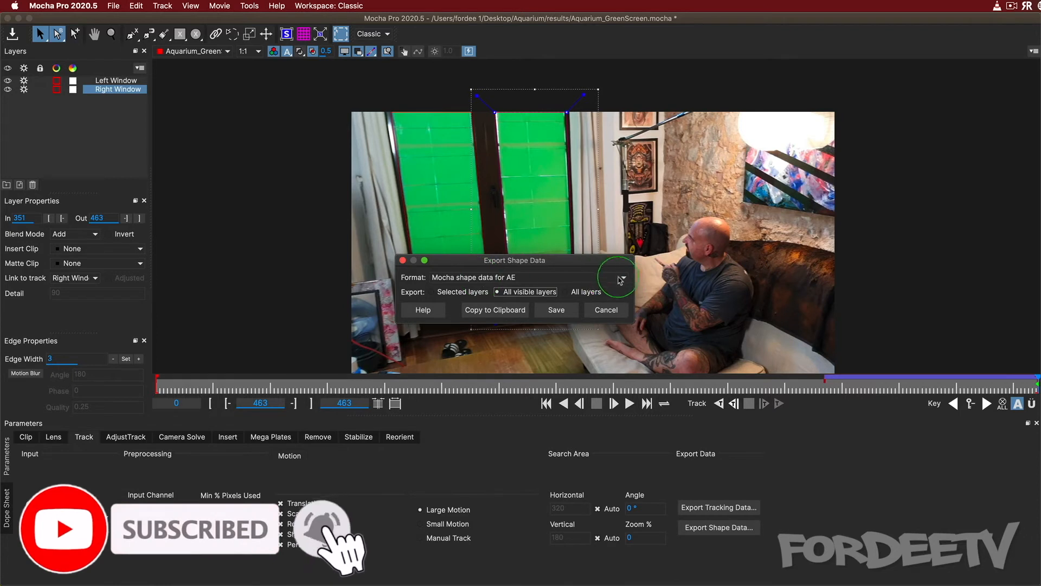
left_click(624, 280)
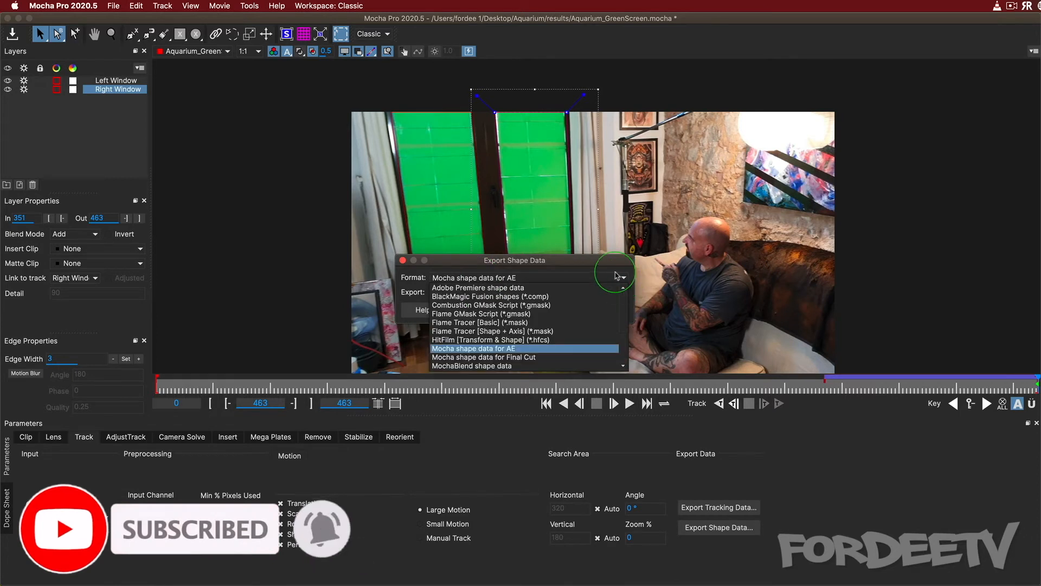
left_click(580, 352)
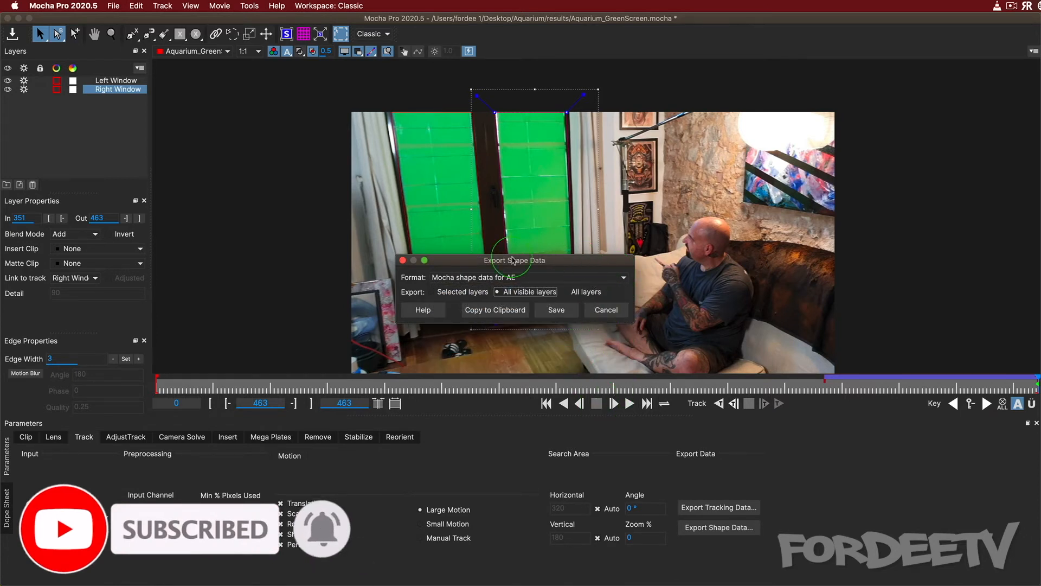
left_click(619, 279)
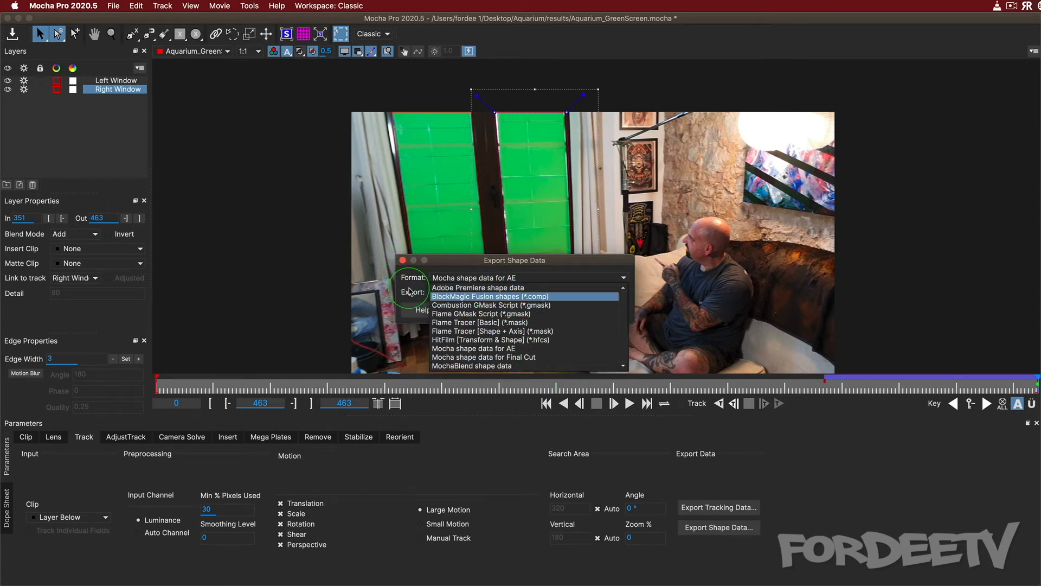
left_click(334, 317)
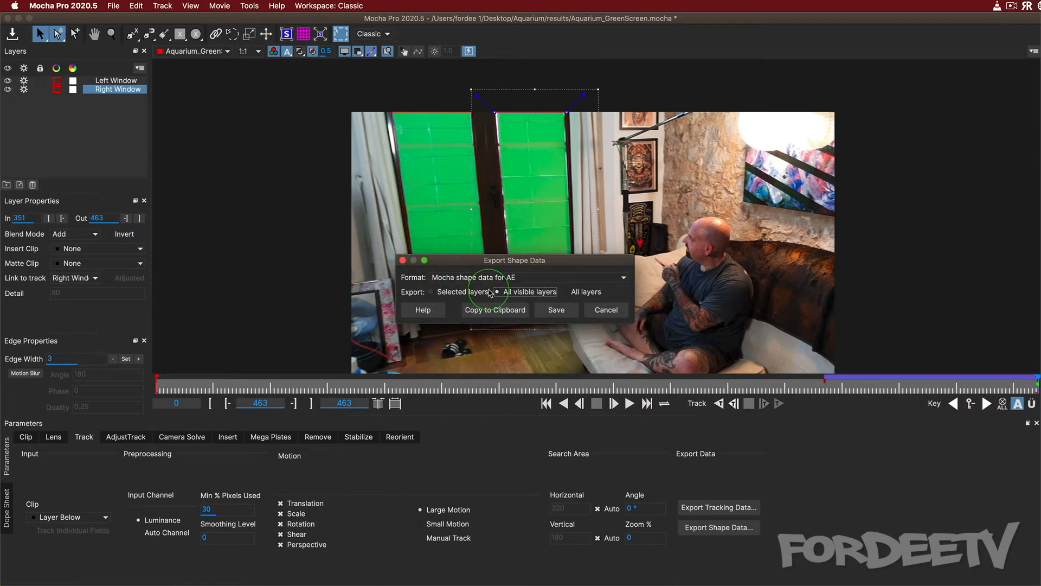
left_click(470, 312)
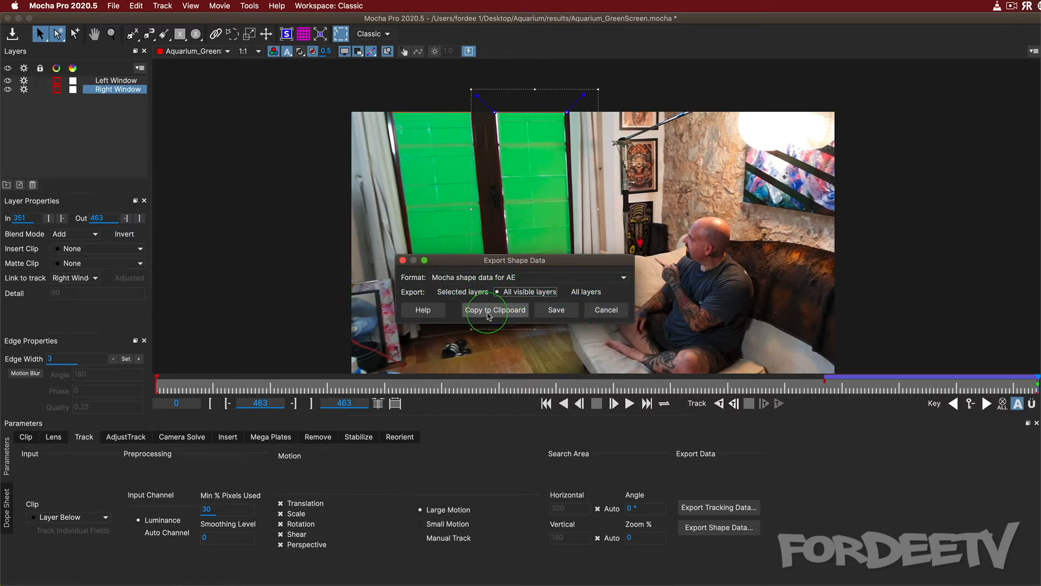
left_click(489, 317)
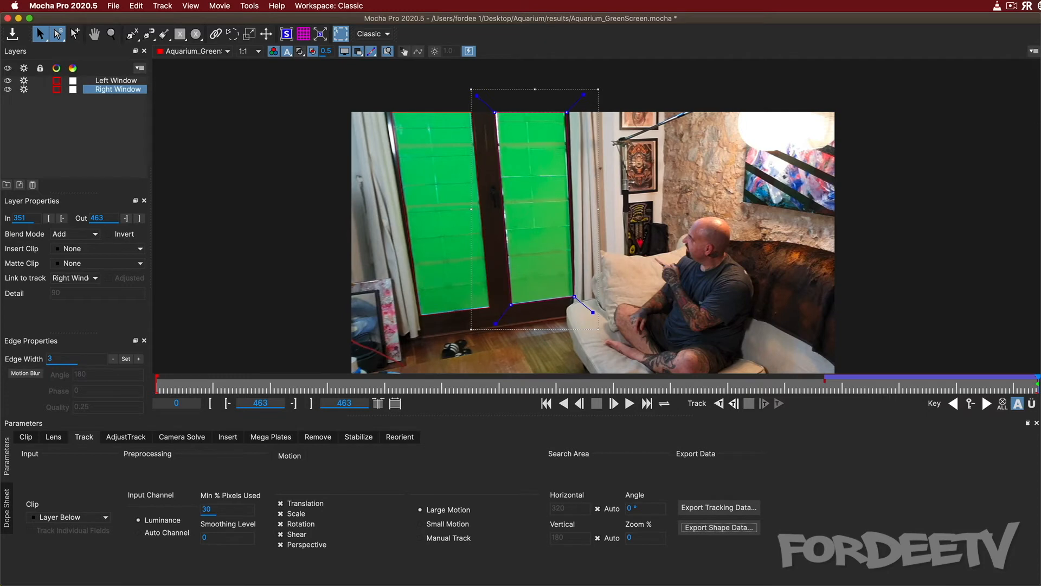
- Switch to After Effects, paste the Mocha masks onto the Aquarium_GreenScreen footage layer at frame 0, and check them through to frame 463
key("super+Tab")
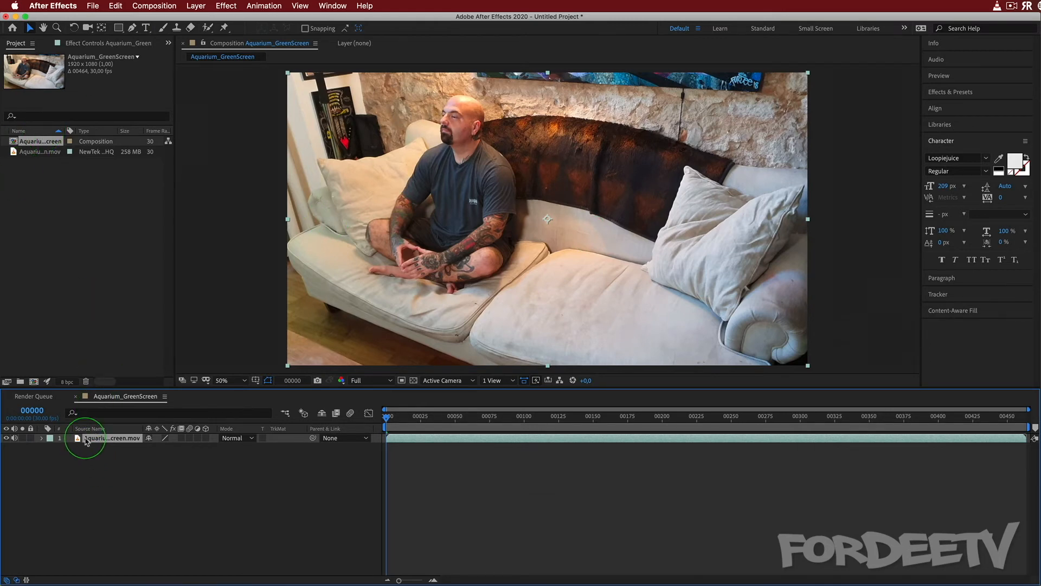
left_click_drag(388, 418, 243, 89)
left_click(116, 5)
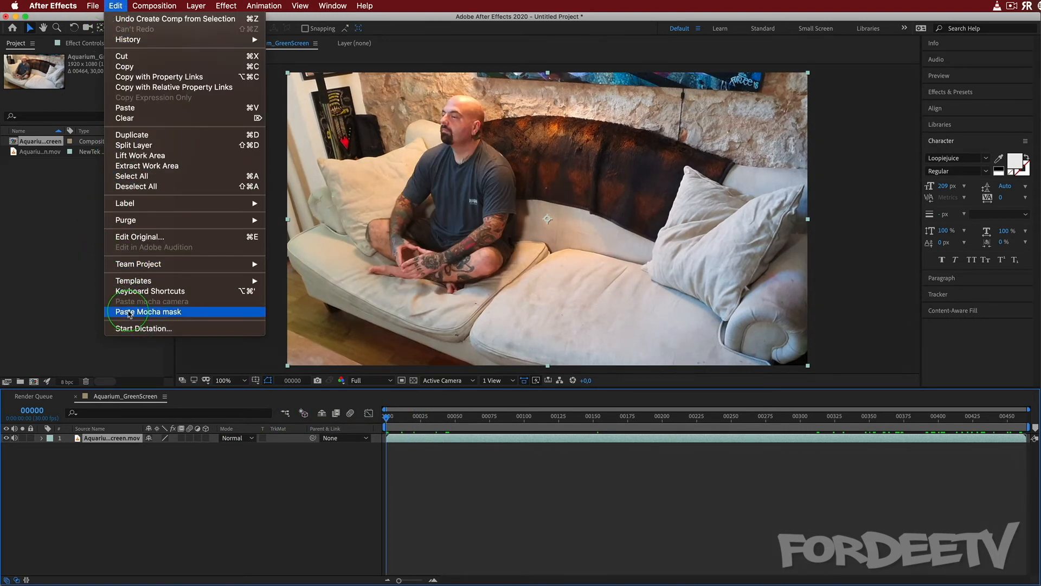
left_click(129, 312)
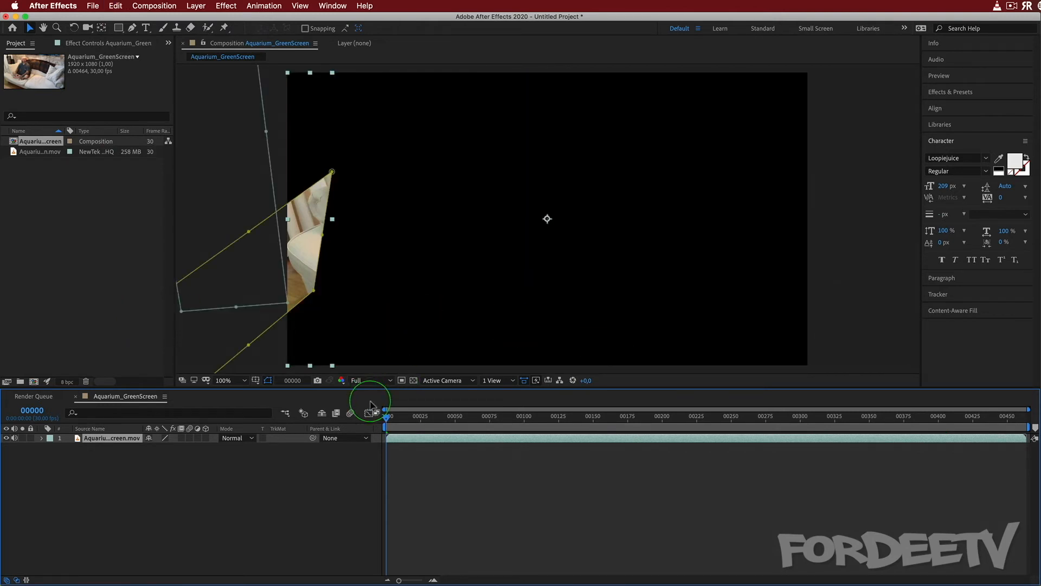
left_click(421, 416)
left_click_drag(444, 423, 1024, 429)
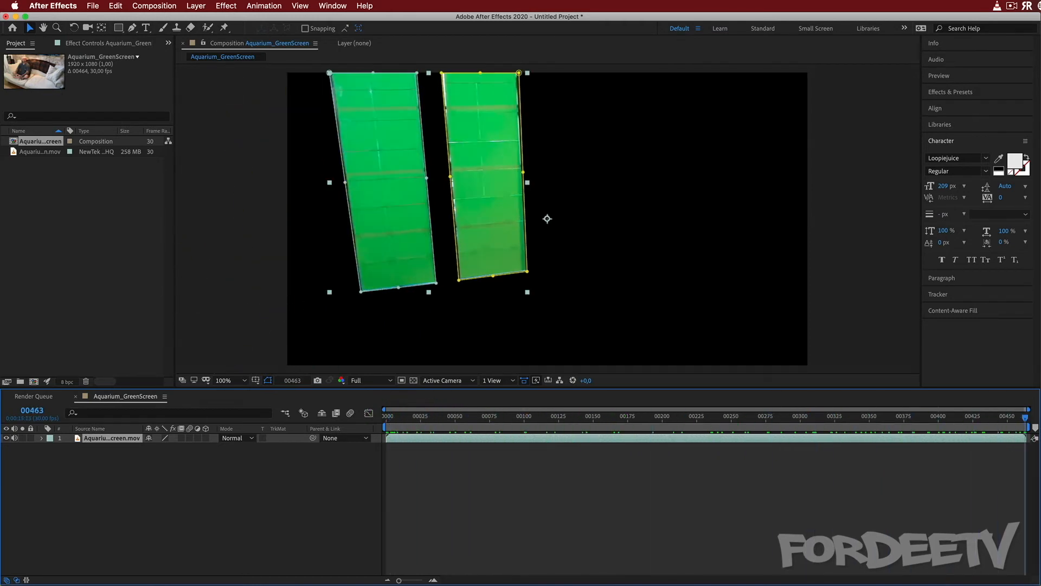
- Set both the Right Window and Left Window masks on the Aquarium_GreenScreen footage layer to Subtract
left_click(42, 438)
left_click(51, 448)
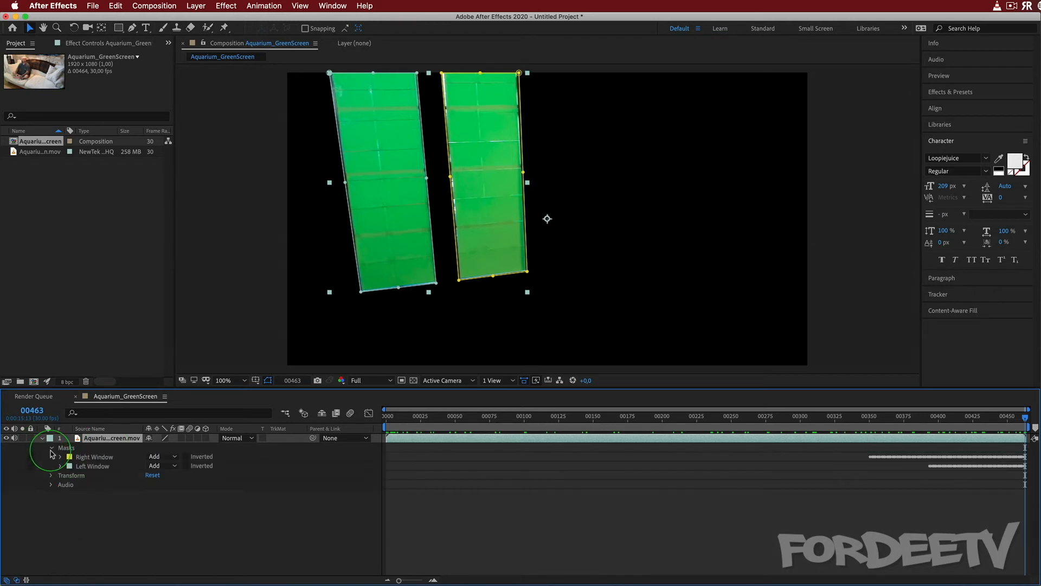
left_click(157, 456)
left_click(161, 488)
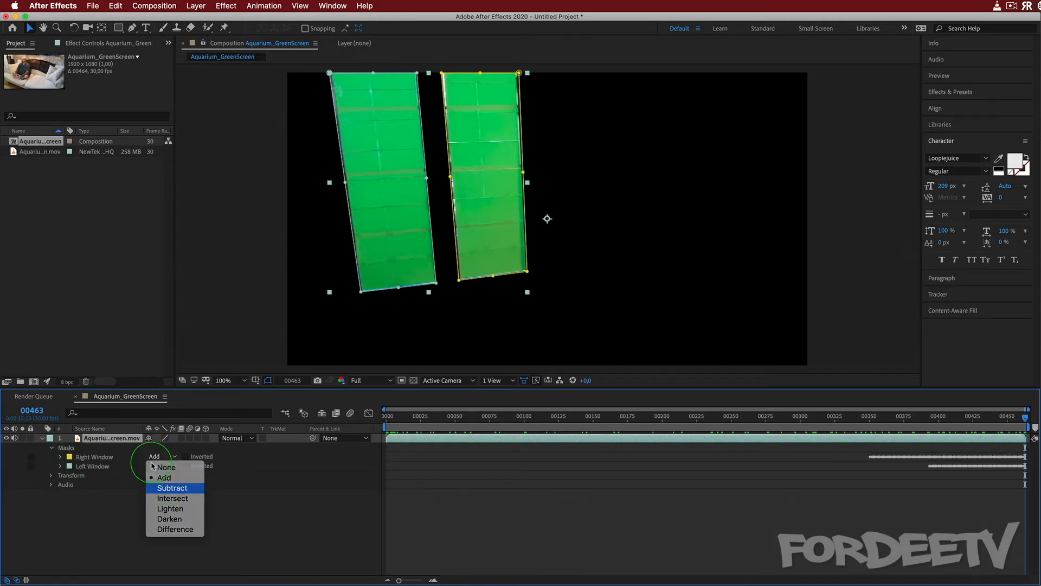
left_click(157, 465)
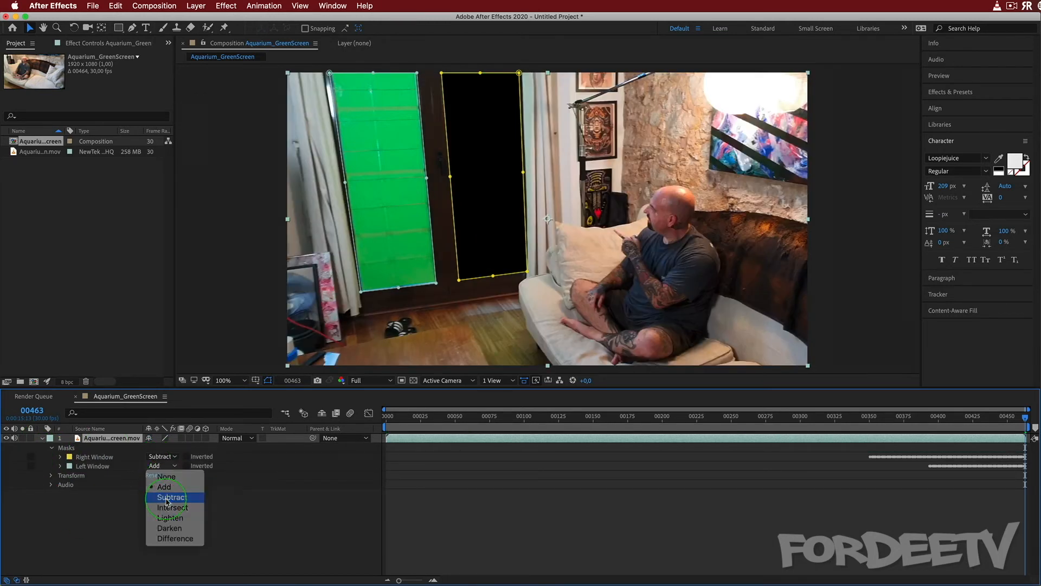
left_click(171, 498)
- Go to frame 351, compare the Left Window and Right Window layers' in points in Mocha Pro, and return to After Effects
left_click_drag(1026, 419, 870, 415)
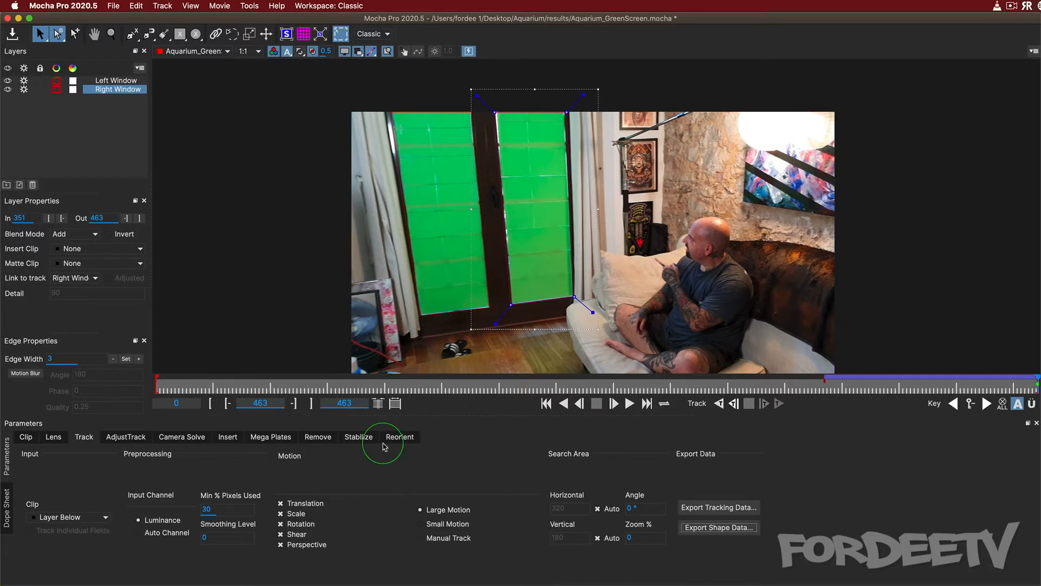
left_click(124, 81)
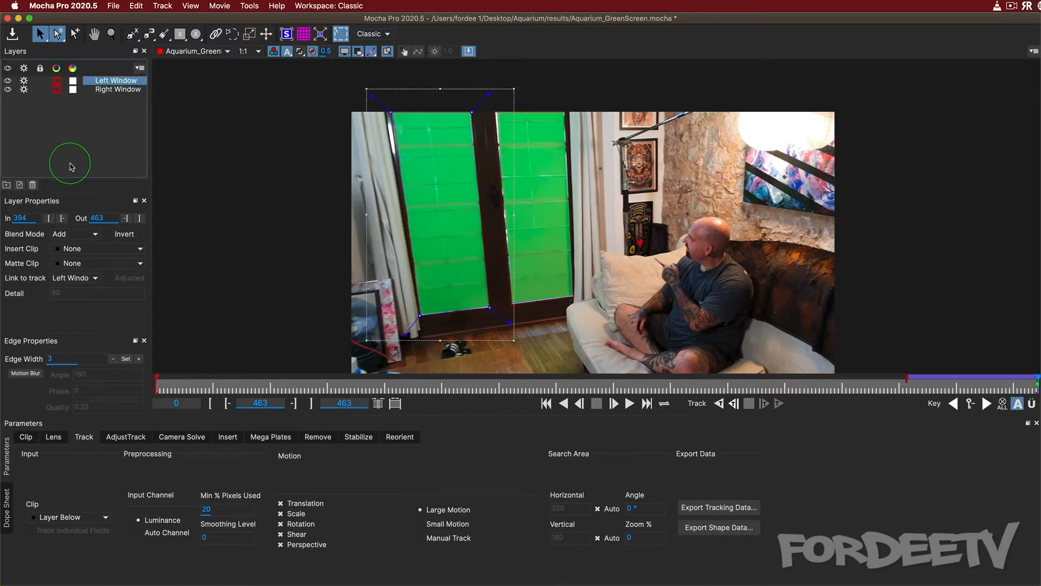
left_click(120, 89)
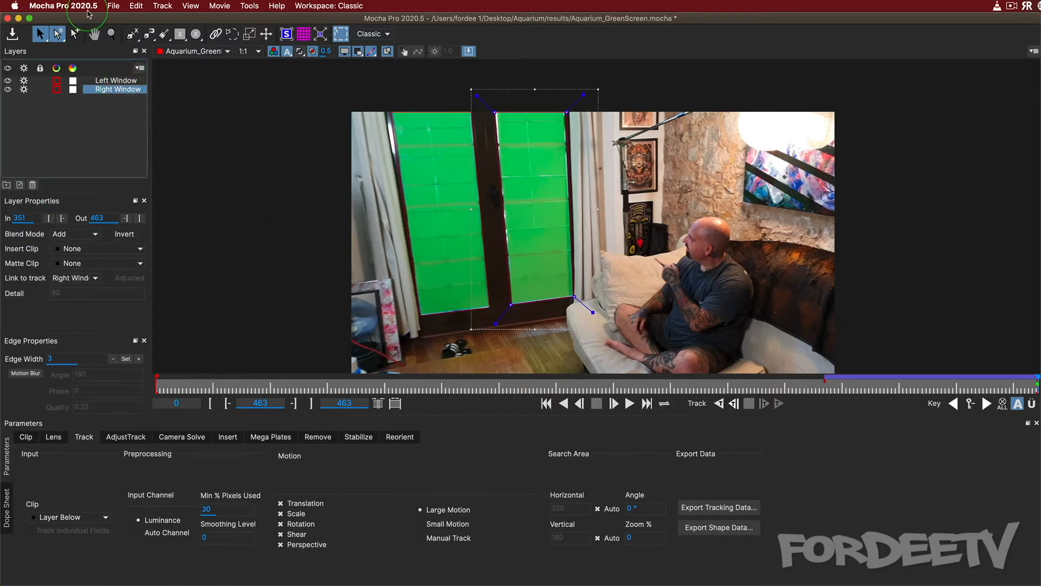
left_click(76, 7)
left_click(83, 106)
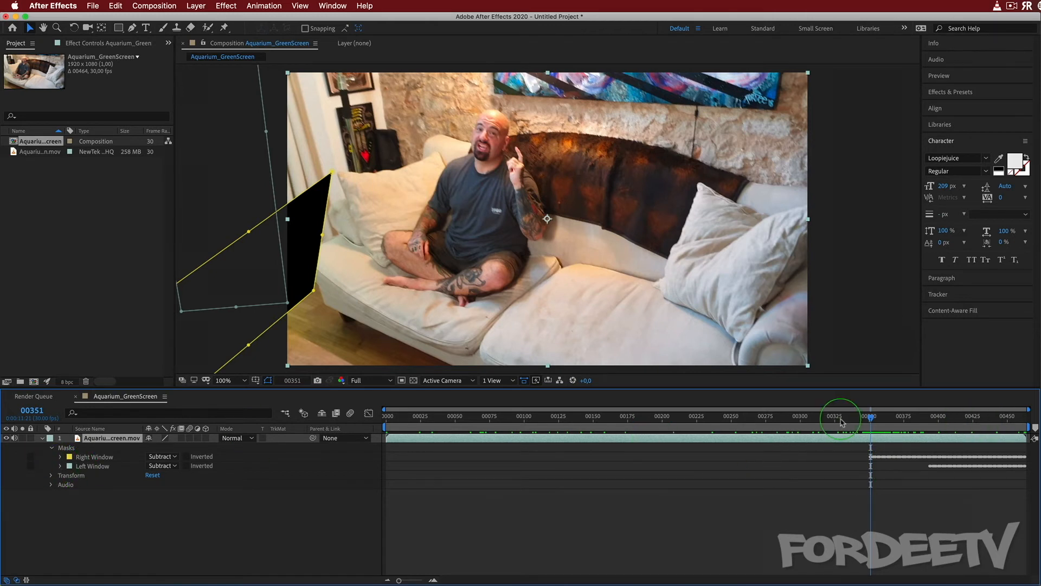
- Inspect the masks around frames 349 to 352 and delete the Right Window mask path keyframe at frame 351
left_click_drag(399, 580, 421, 580)
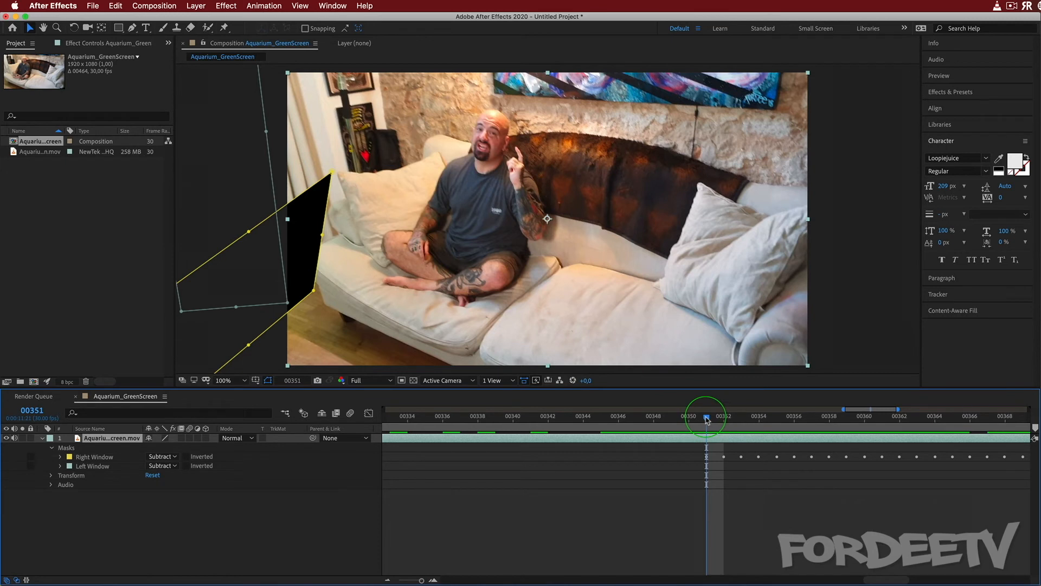
mouse_move(710, 418)
left_mouse_down()
mouse_move(724, 420)
mouse_move(707, 420)
left_mouse_up()
left_click(691, 462)
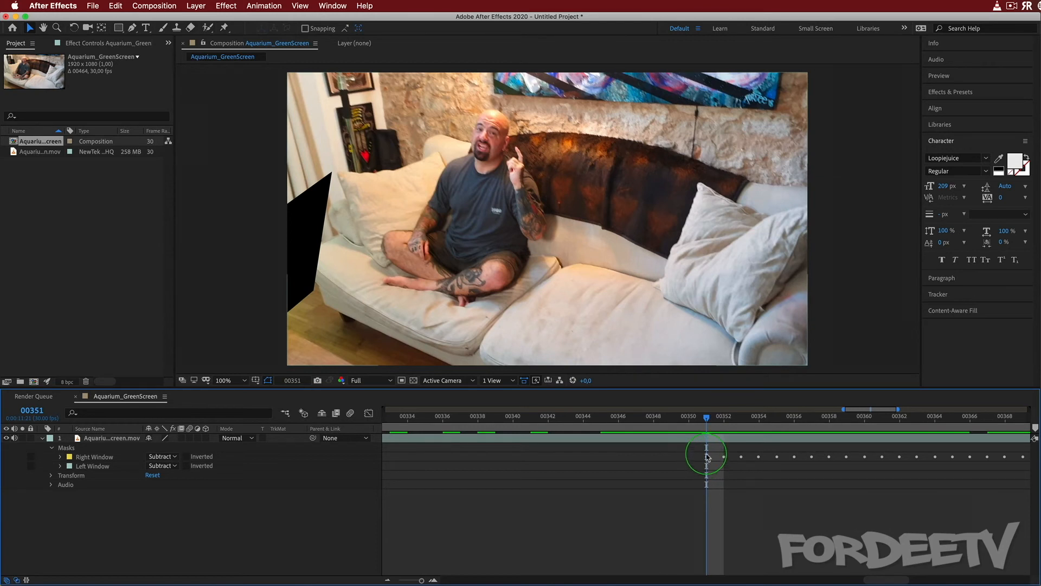
left_click_drag(708, 418, 673, 418)
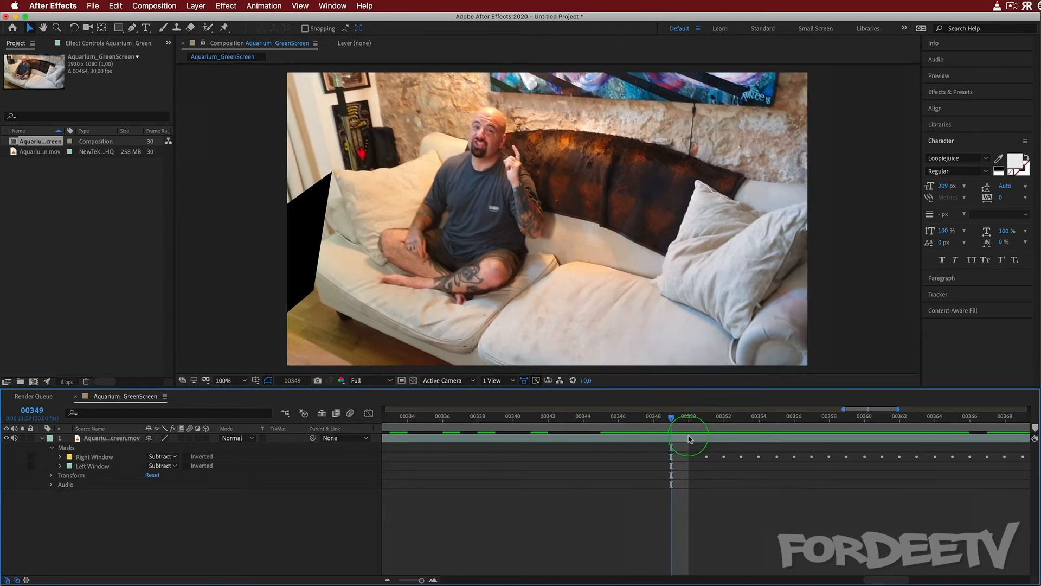
left_click(723, 417)
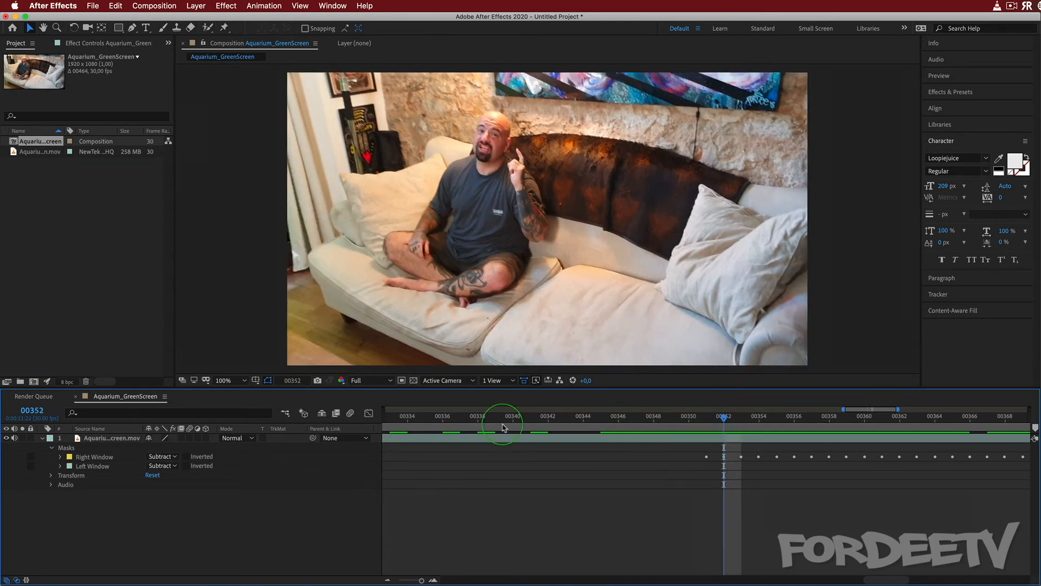
left_click(62, 457)
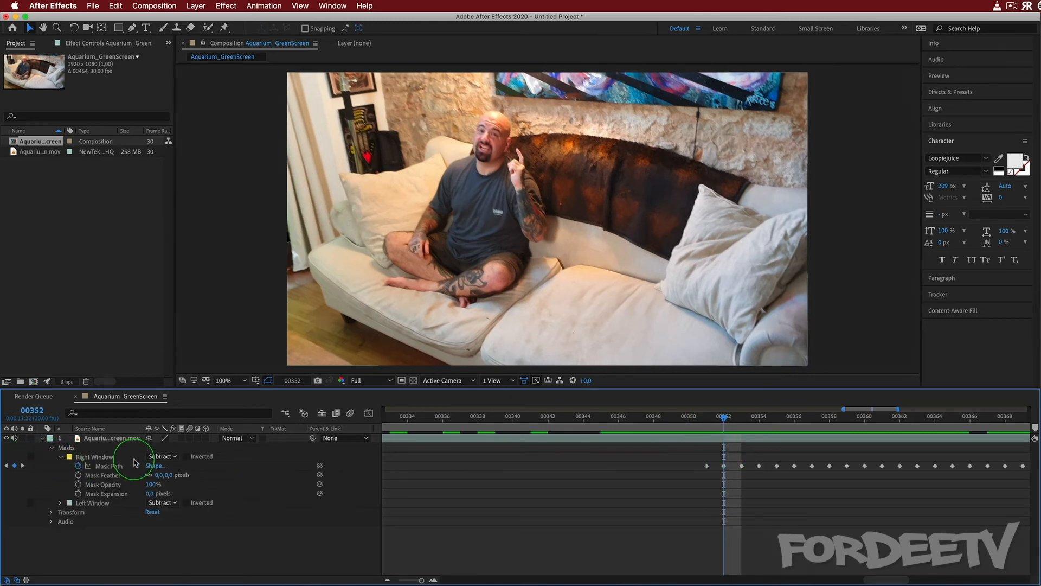
left_click(706, 466)
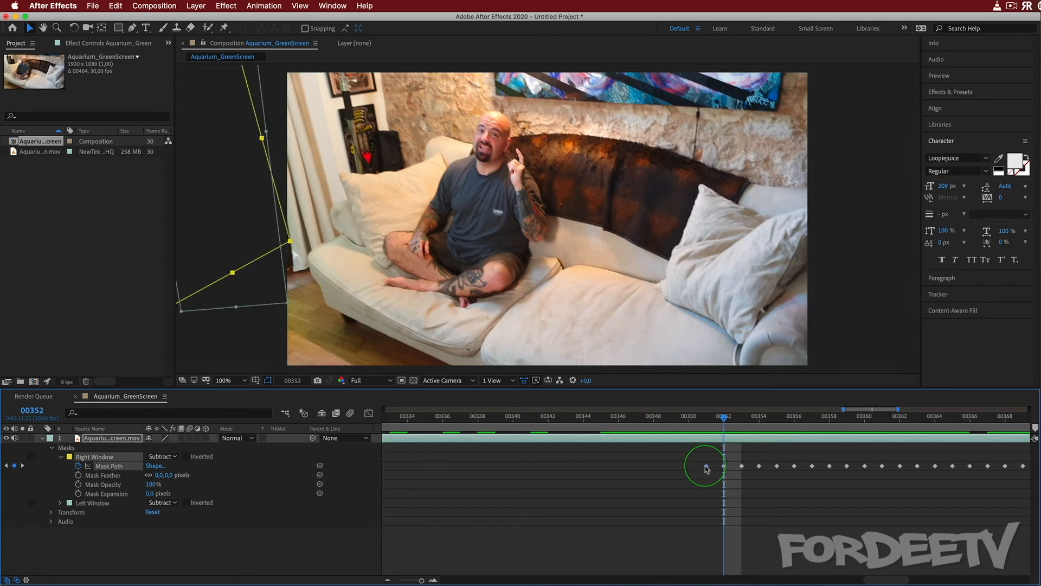
key("Delete")
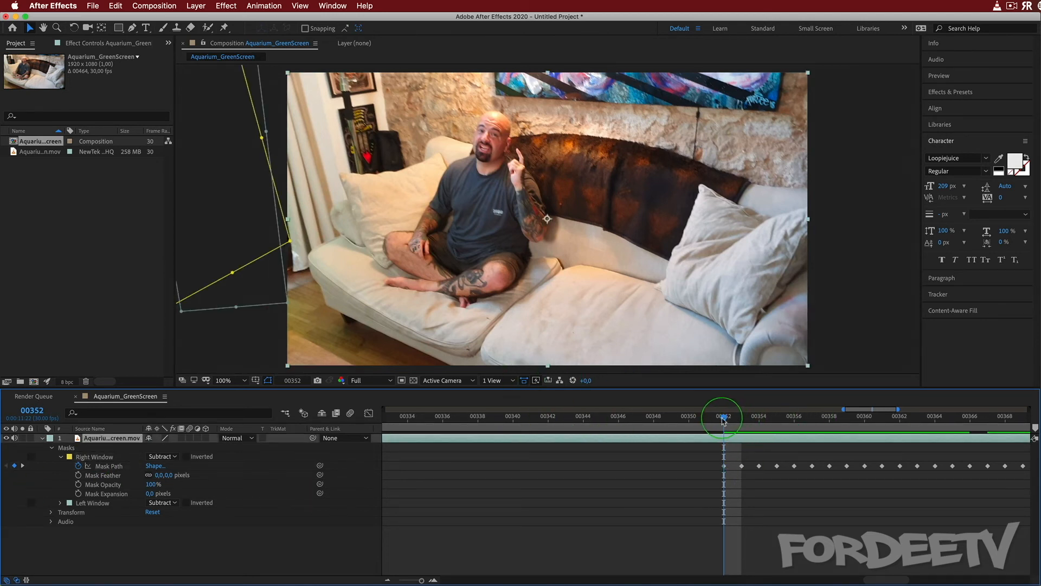
- At frame 351, move the Right Window mask's lower-right corner point just outside the picture, and check the masks through to frame 426
left_click_drag(729, 420, 518, 446)
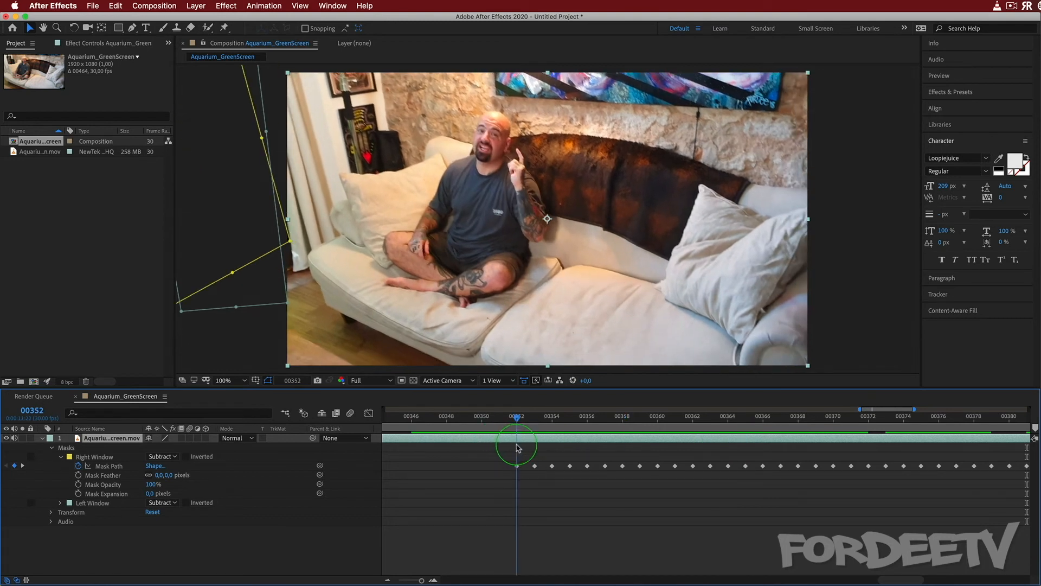
left_click(23, 453)
left_click(65, 472)
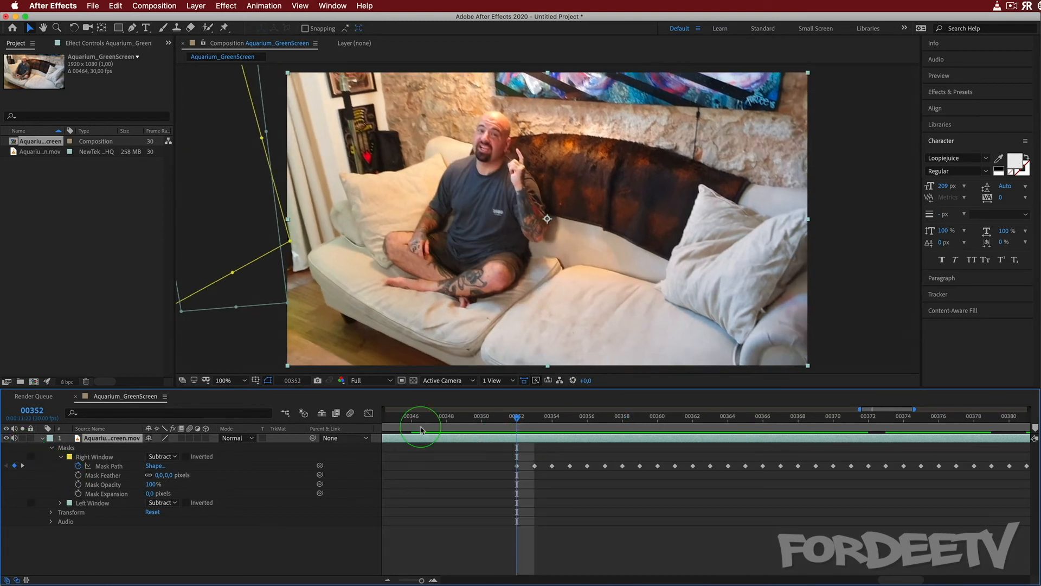
left_click(456, 329)
mouse_move(510, 420)
left_mouse_down()
mouse_move(497, 419)
mouse_move(540, 424)
mouse_move(498, 421)
left_mouse_up()
left_click(242, 217)
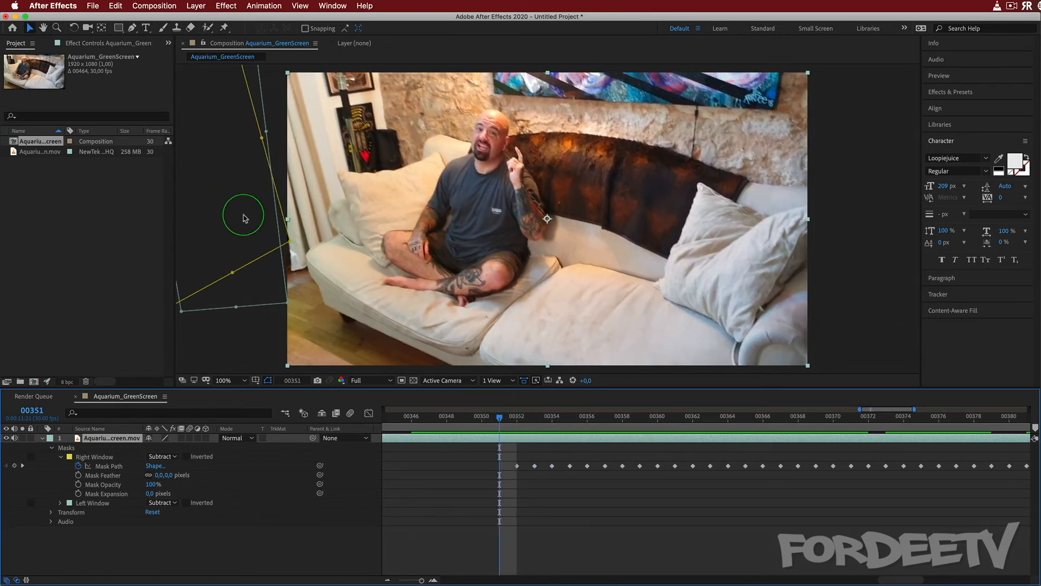
left_click_drag(288, 242, 282, 244)
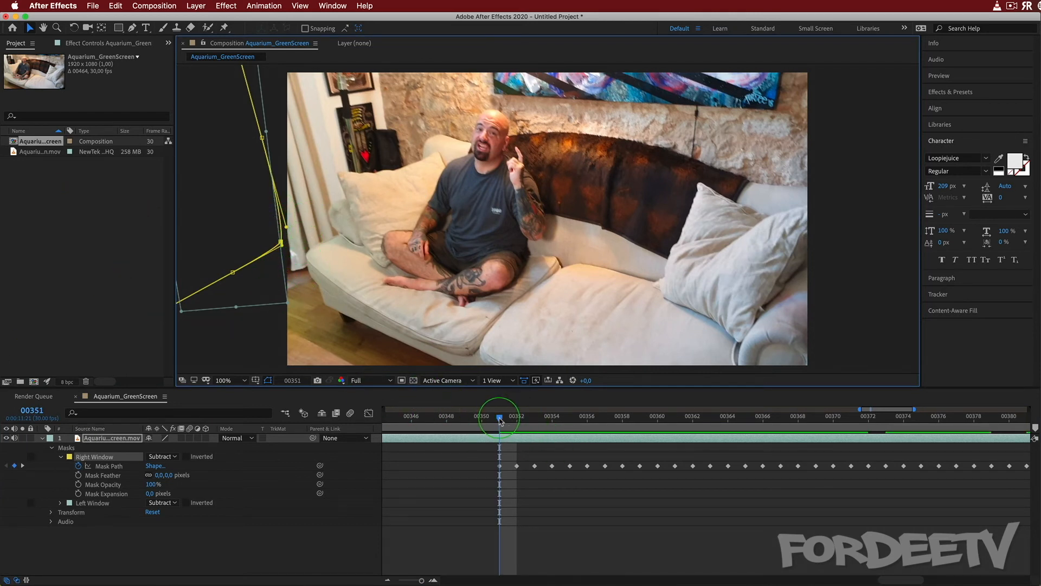
left_click_drag(499, 420, 609, 421)
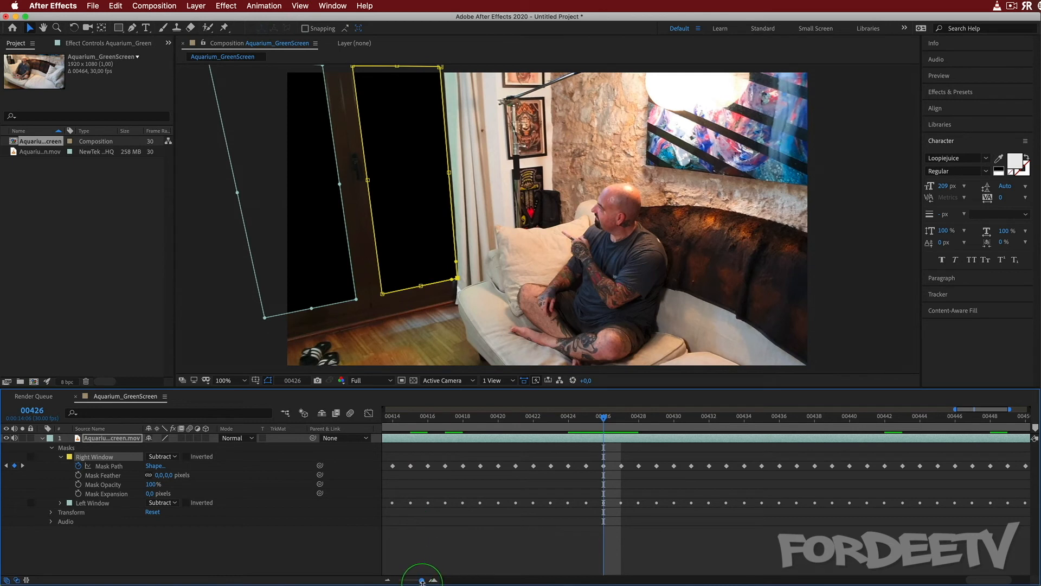
left_click_drag(421, 579, 399, 580)
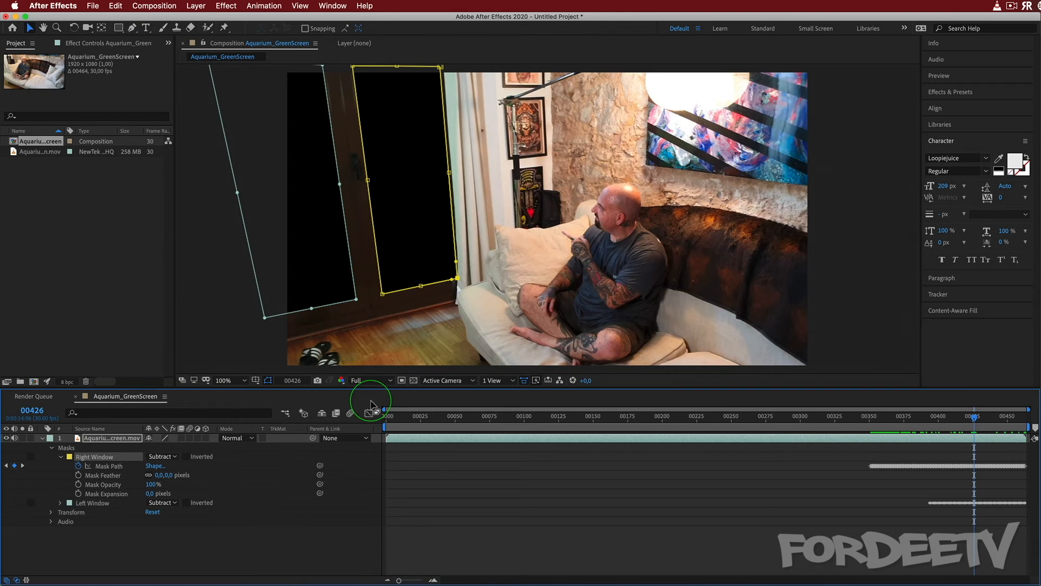
- Add the Aquarium_GreenScreen composition to the Render Queue
left_click(93, 6)
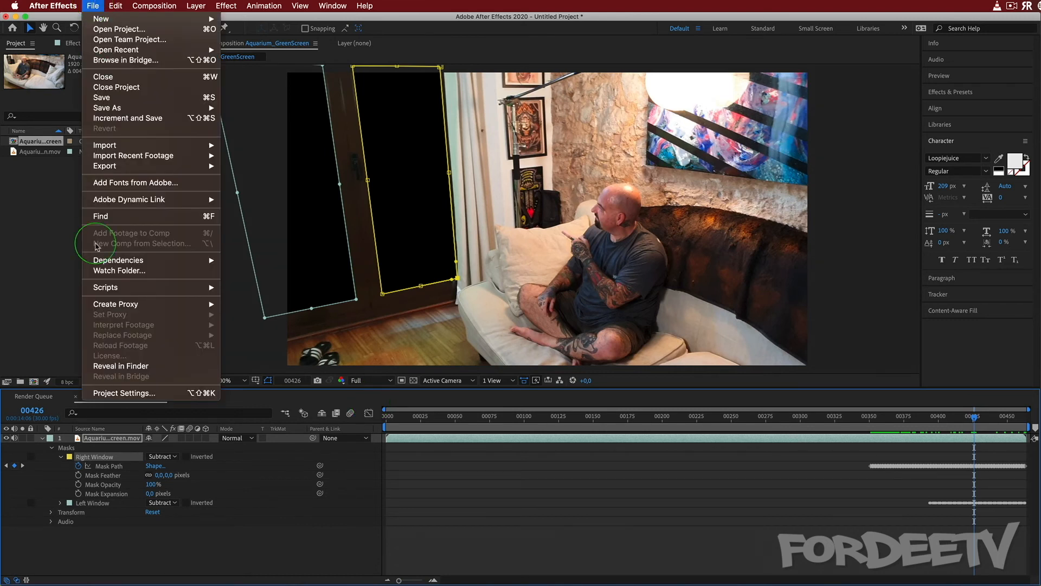
left_click(154, 5)
left_click(154, 6)
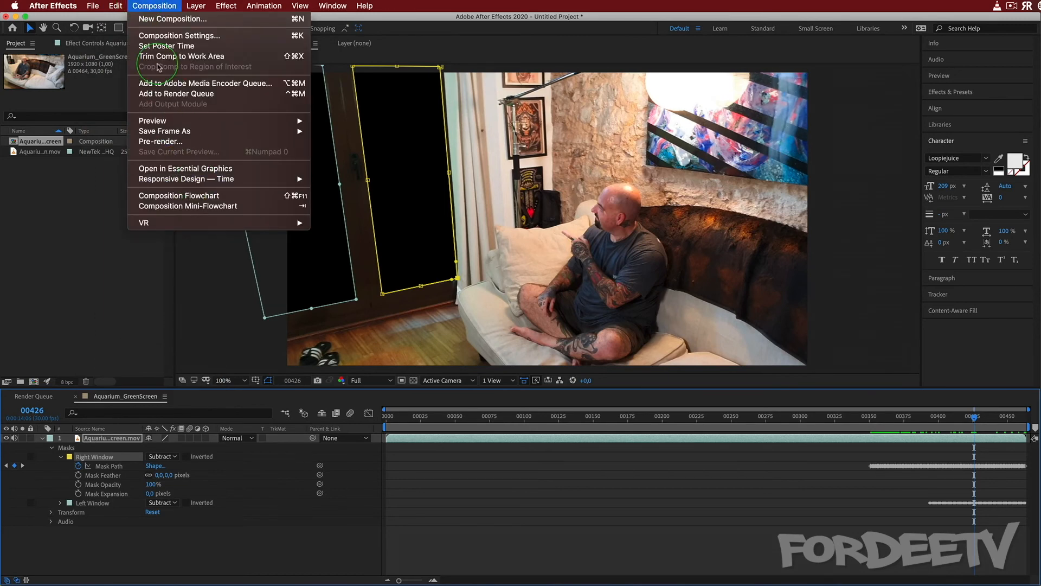
left_click(151, 94)
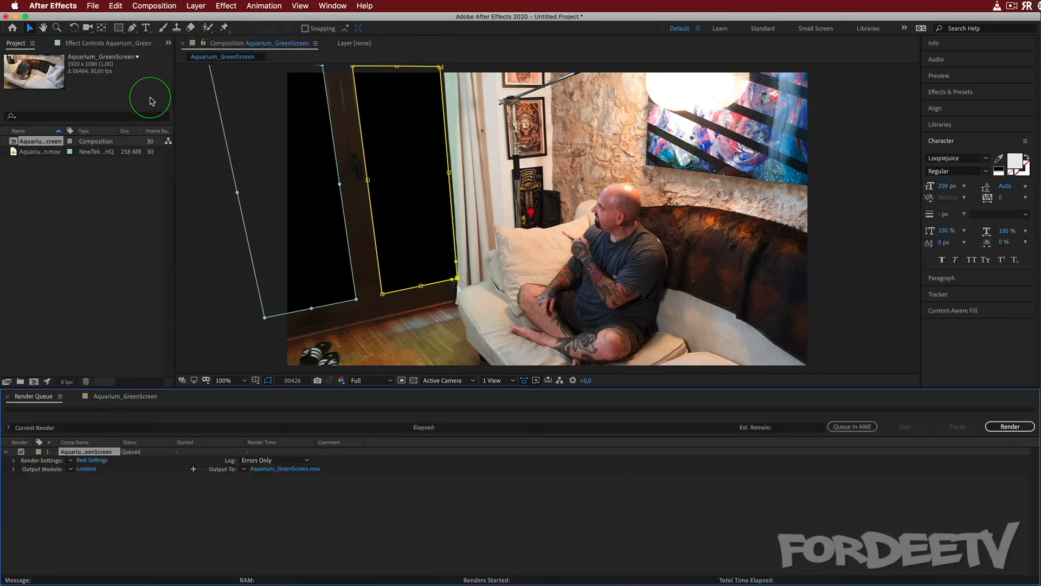
- Configure the render's output module for RGB + Alpha channels with the Apple ProRes 4444 video codec
left_click(89, 469)
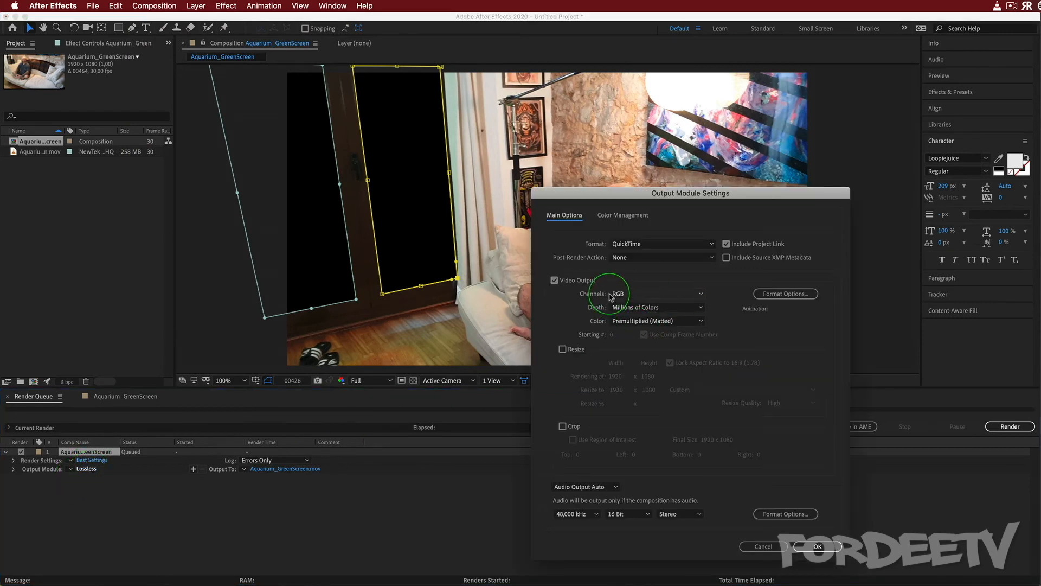
left_click(633, 295)
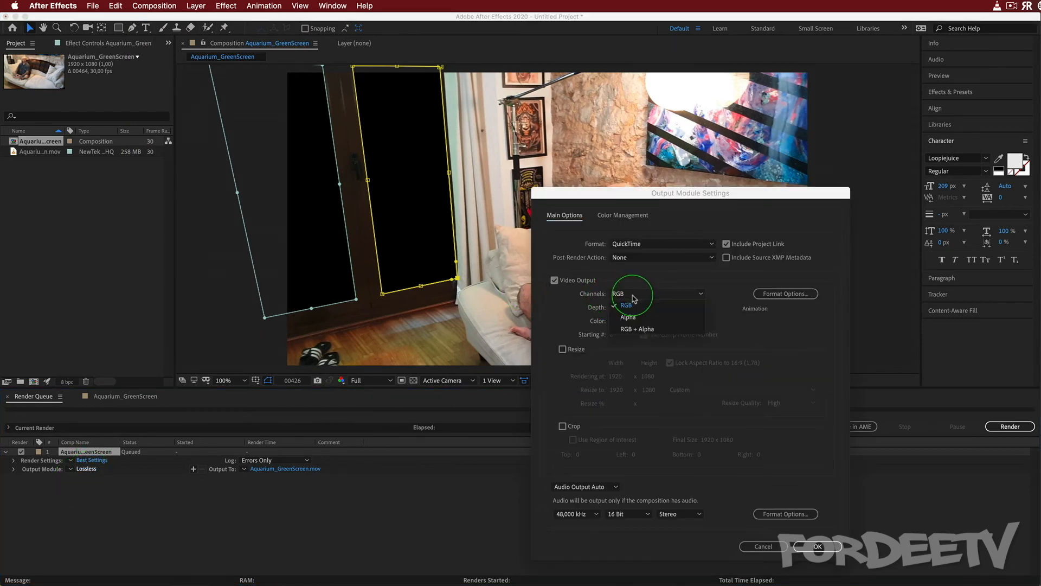
left_click(633, 327)
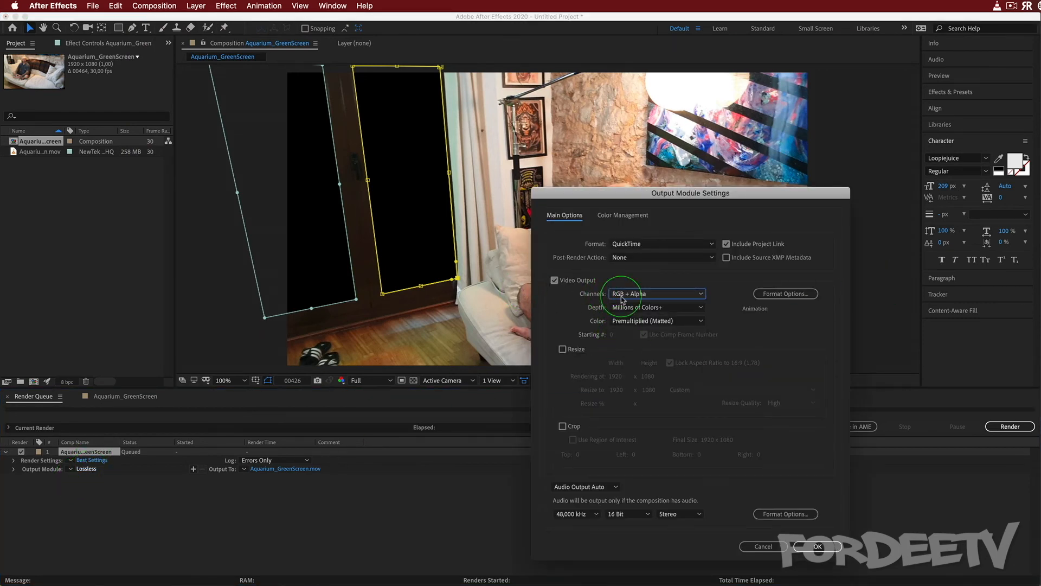
left_click(791, 296)
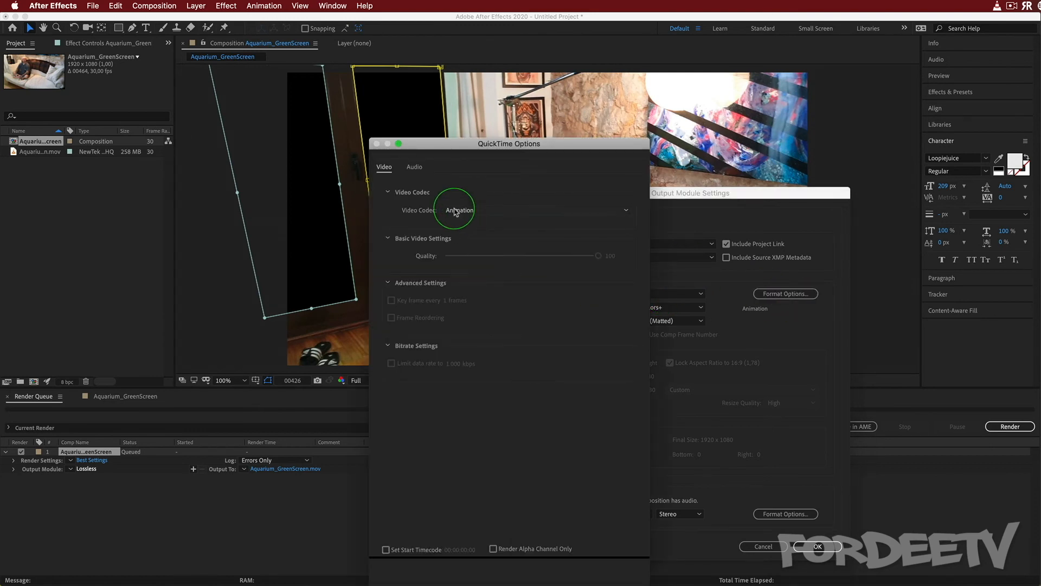
left_click(490, 210)
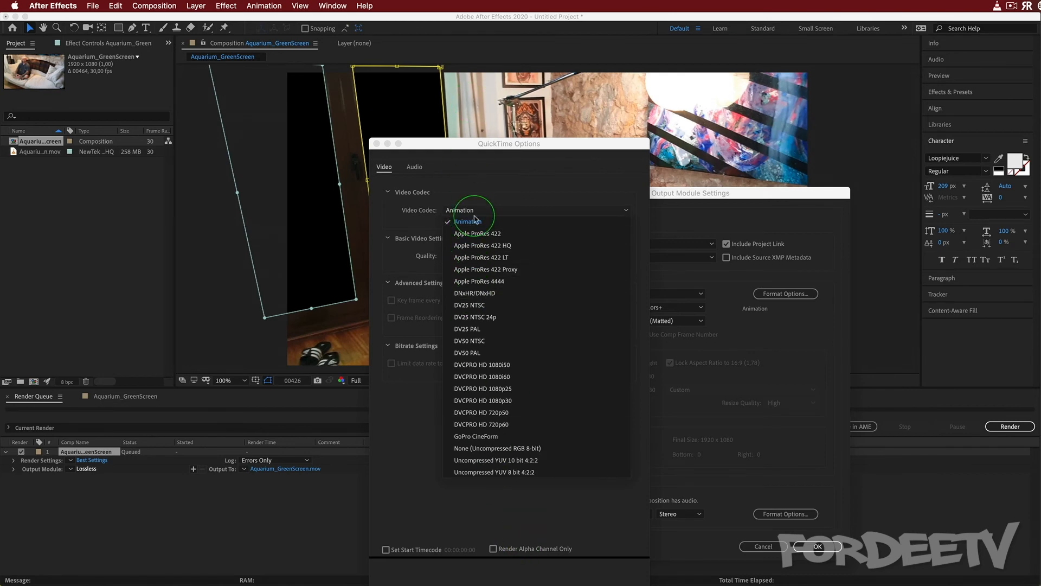
left_click(490, 281)
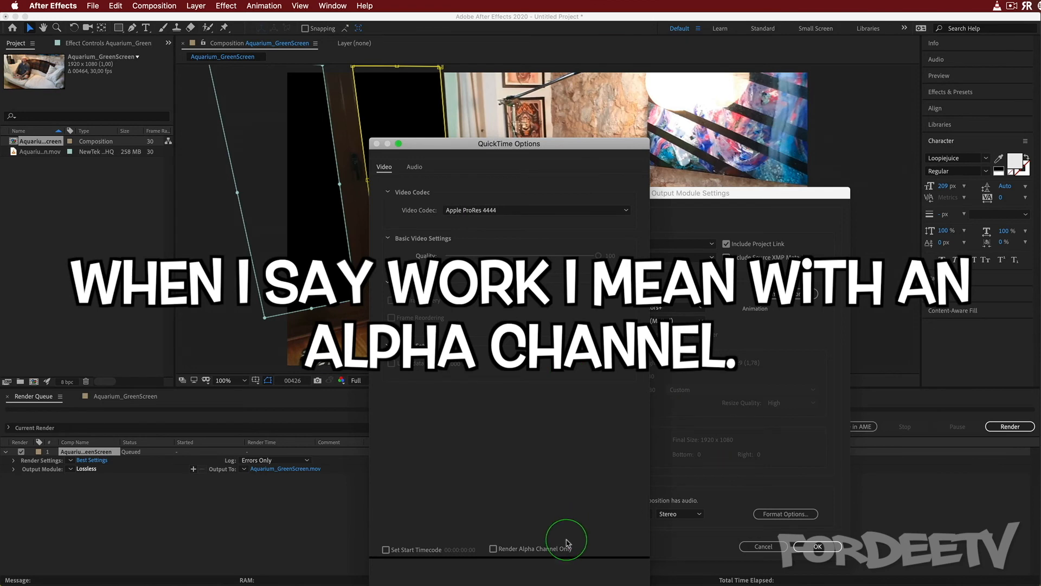
left_click(606, 583)
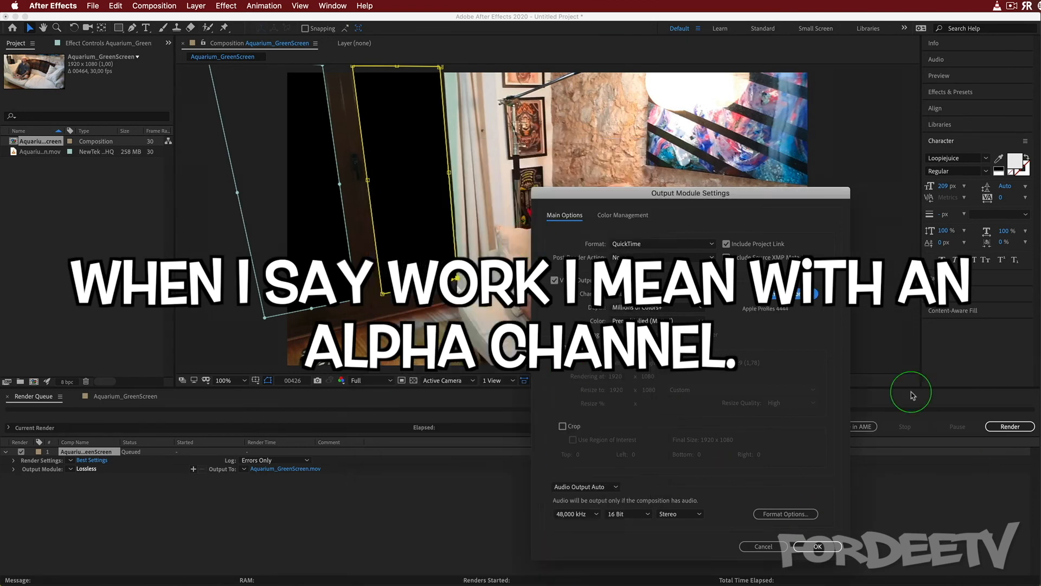
left_click(817, 546)
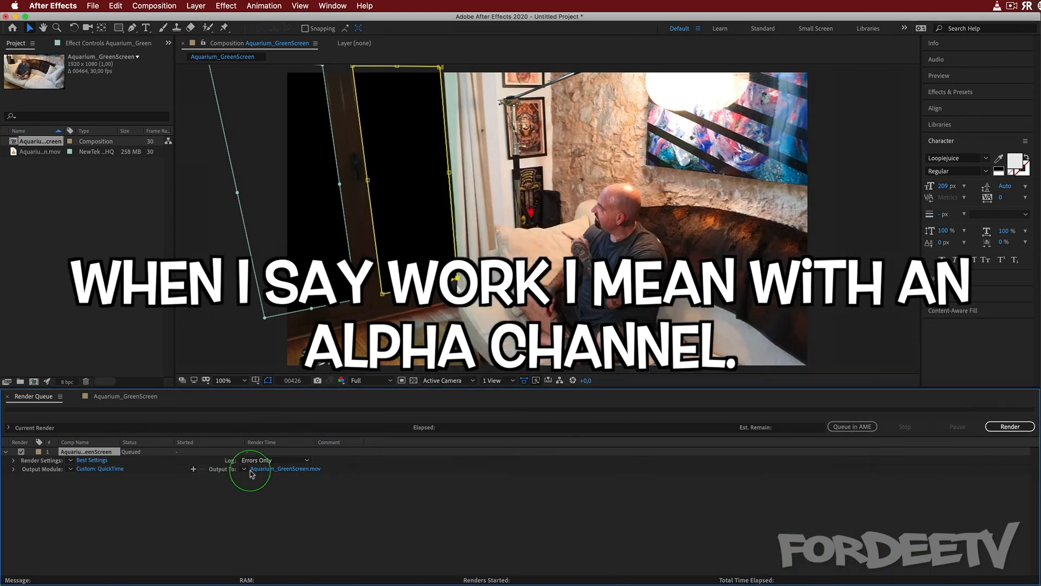
- Set the render output to Aquarium_GreenScreen_keyed.mov in the Aquarium folder and start the render
left_click(287, 469)
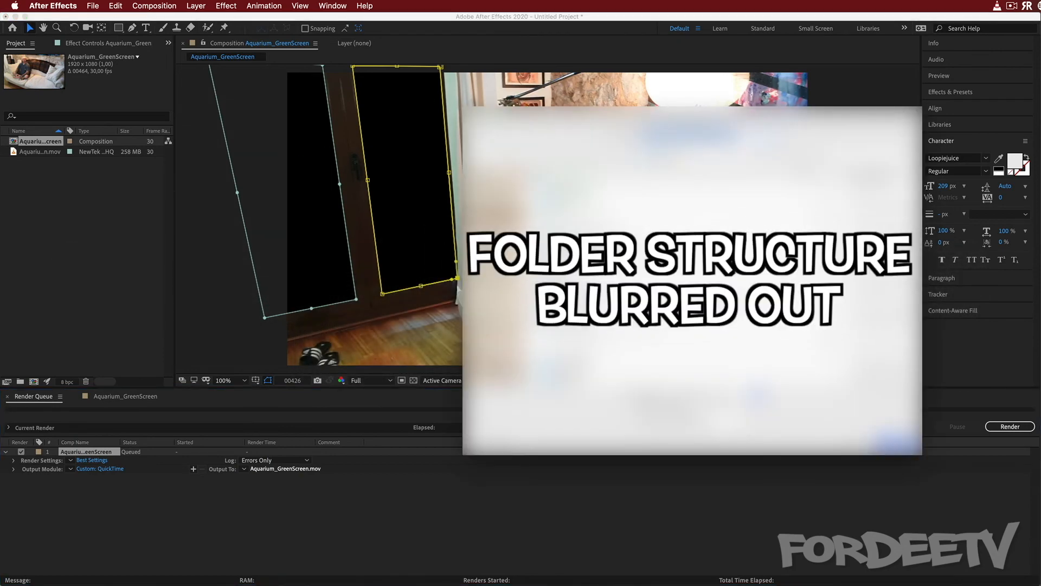
double_click(597, 187)
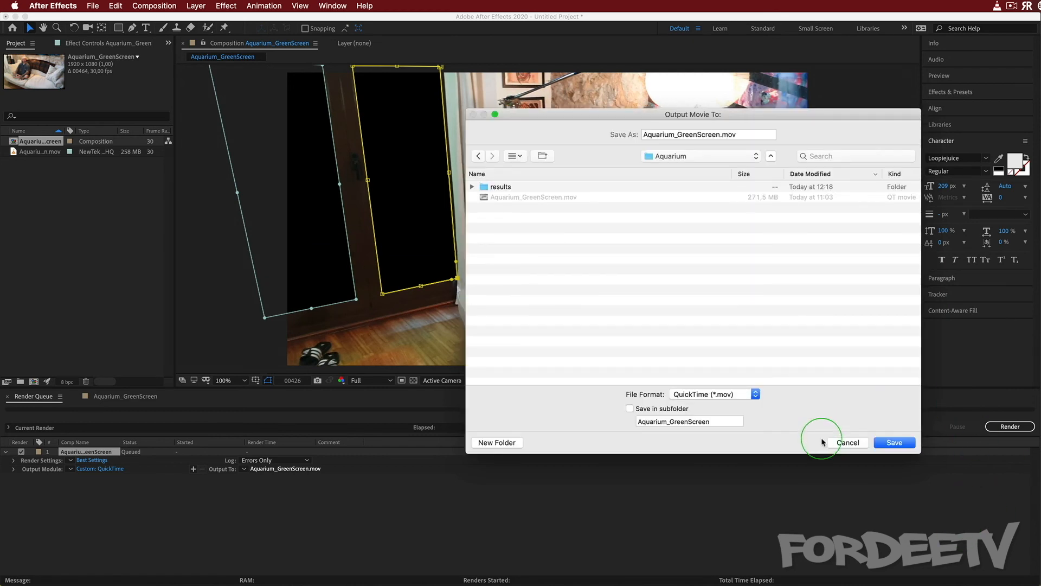
left_click(908, 443)
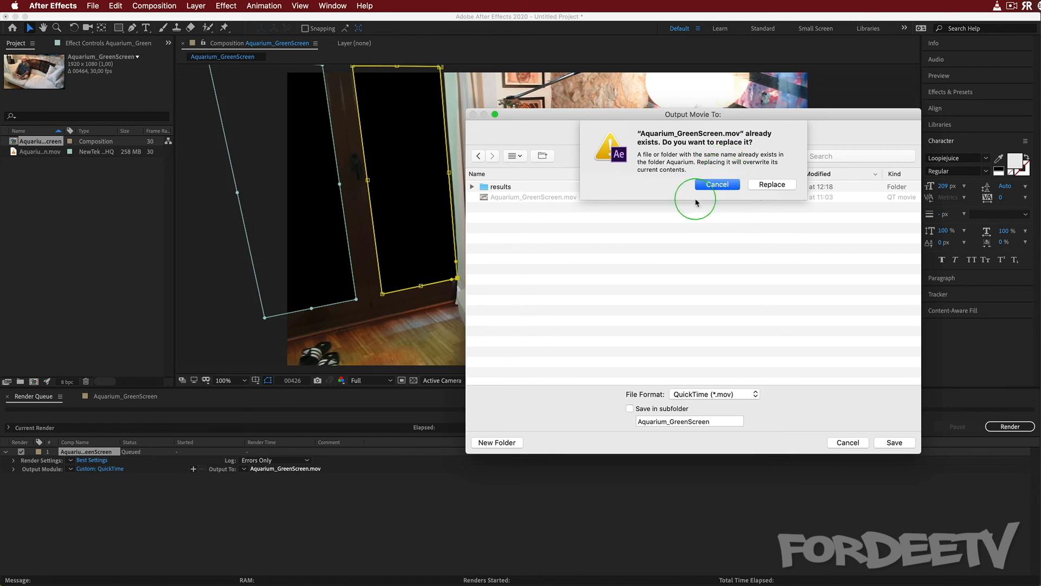
left_click(705, 186)
left_click(719, 134)
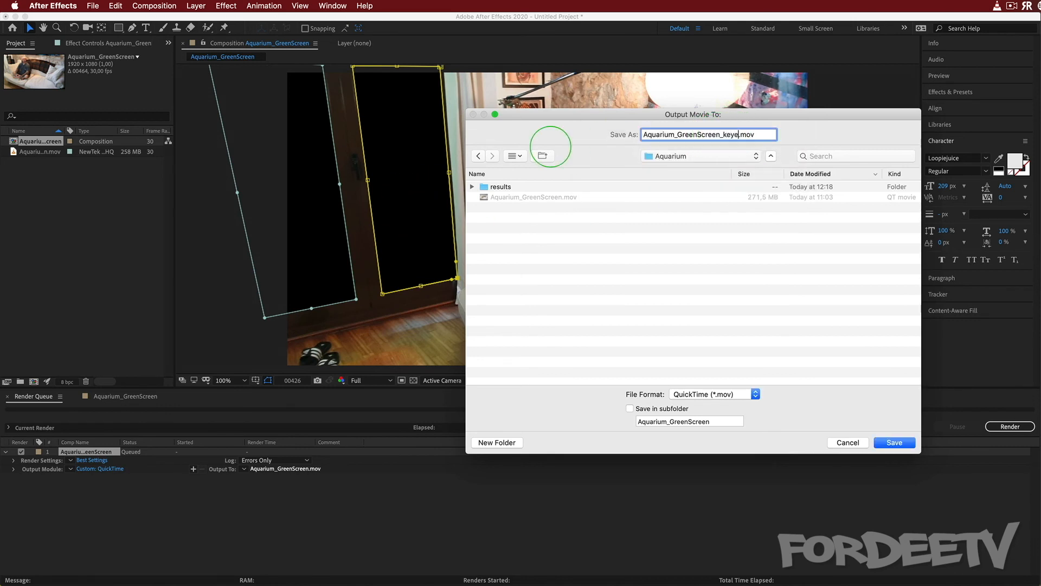
type("_keyed")
key("Return")
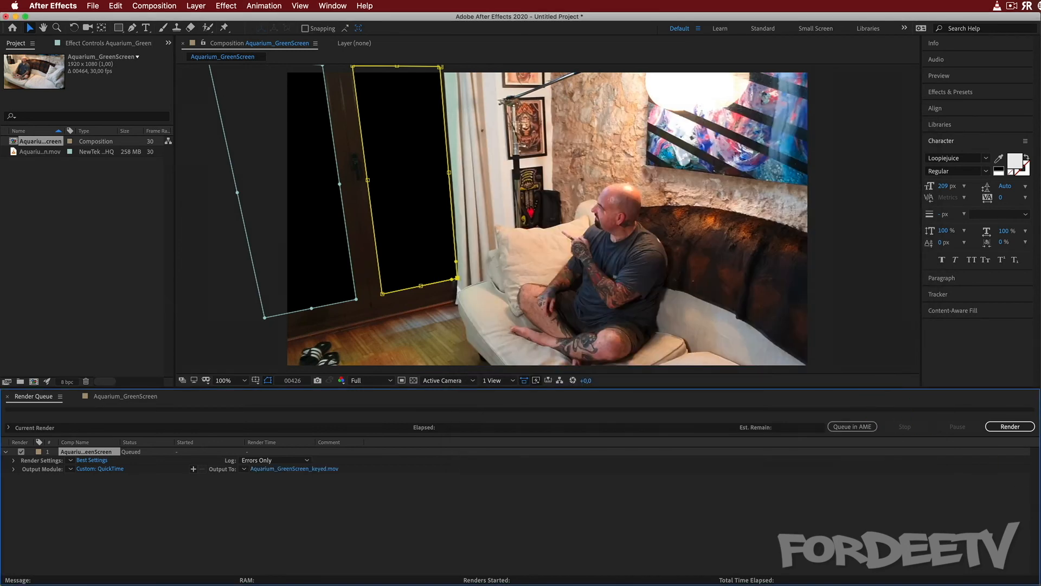
left_click(1010, 426)
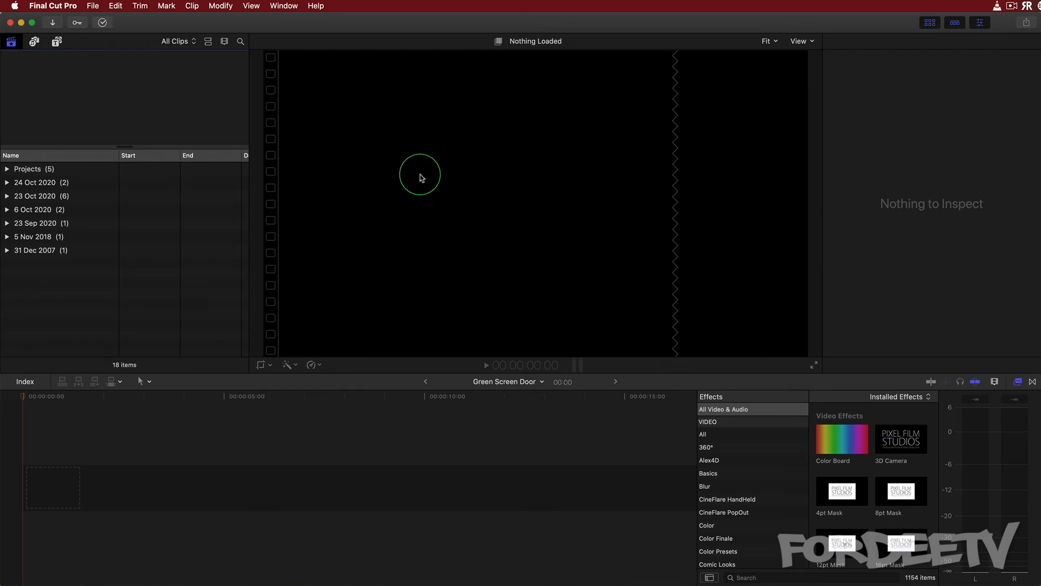
- Switch to Final Cut Pro, import the rendered Aquarium_GreenScreen_keyed clip and place it at the start of the Green Screen Door timeline
key("super+i")
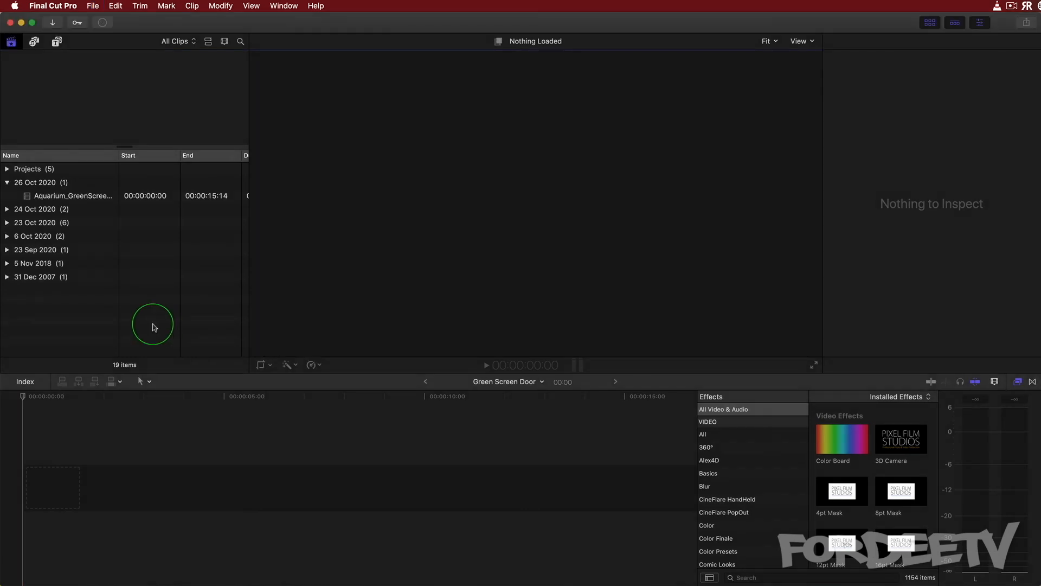
left_click(65, 195)
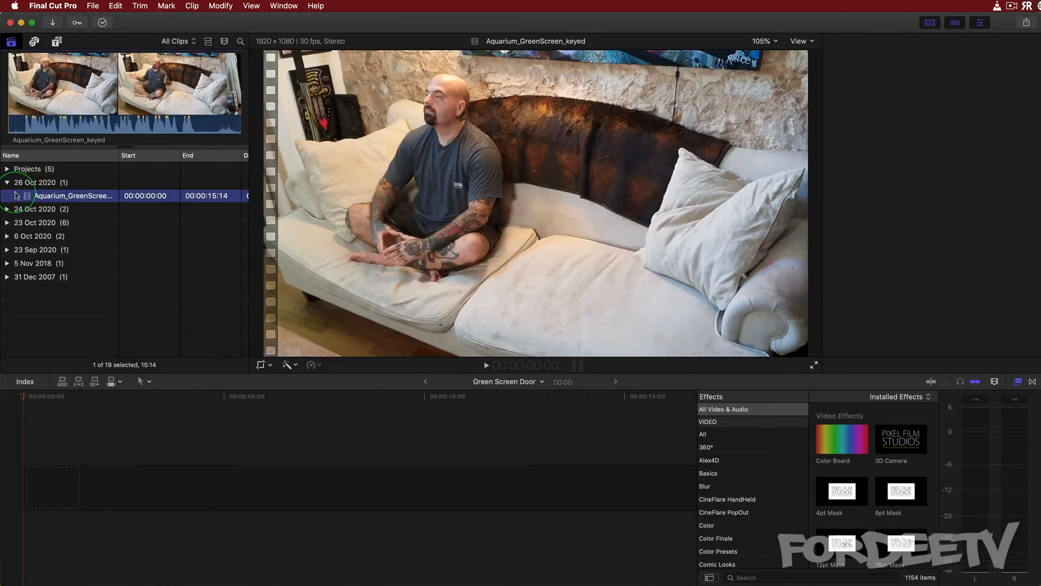
left_click_drag(26, 198, 140, 420)
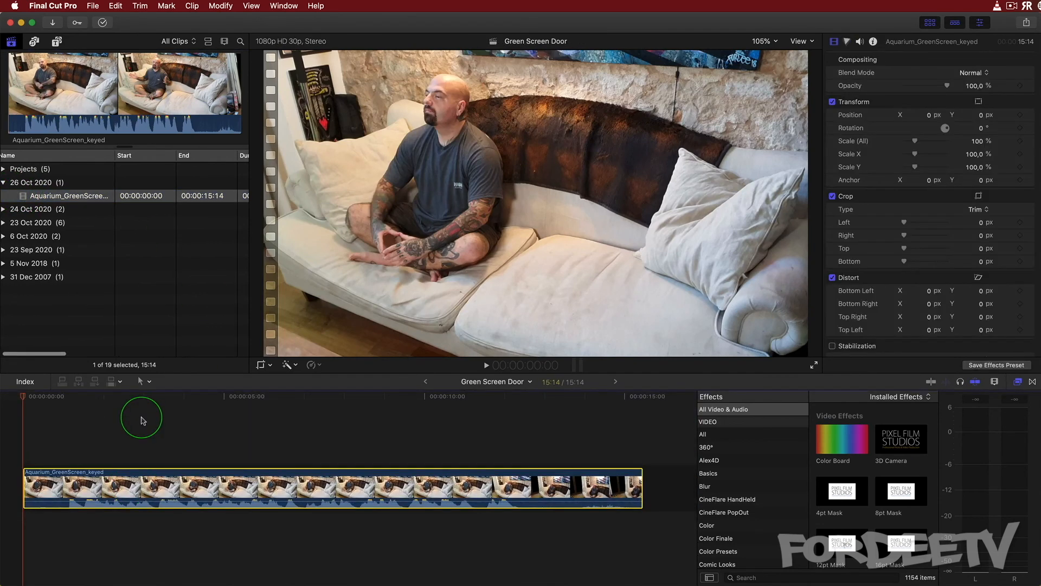
- At the end of the keyed clip, set its overall scale to 102% to push the frame edges outside the picture
left_click_drag(522, 396, 648, 389)
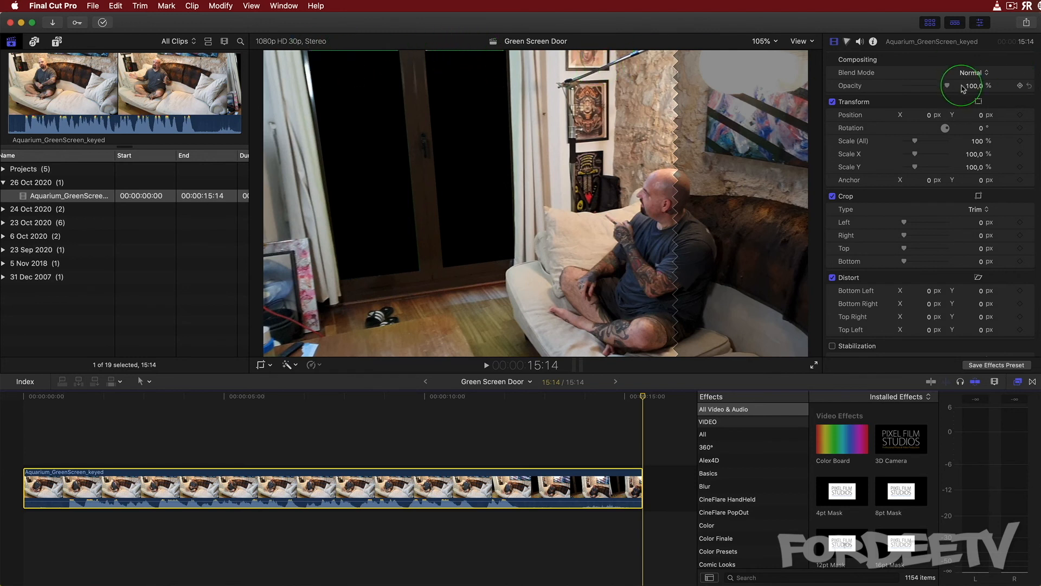
left_click(978, 142)
type("102")
key("Return")
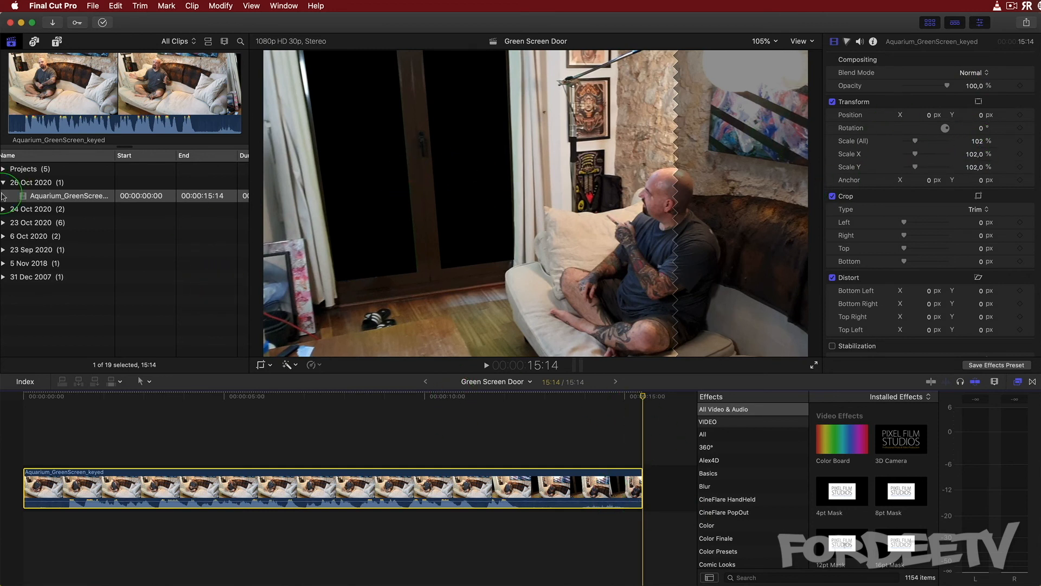
- Find the AMAZING GREAT WHITE SHARK FOOTAGE clip in the 23 Oct 2020 group and connect it beneath the keyed clip from about 5 seconds
left_click(3, 208)
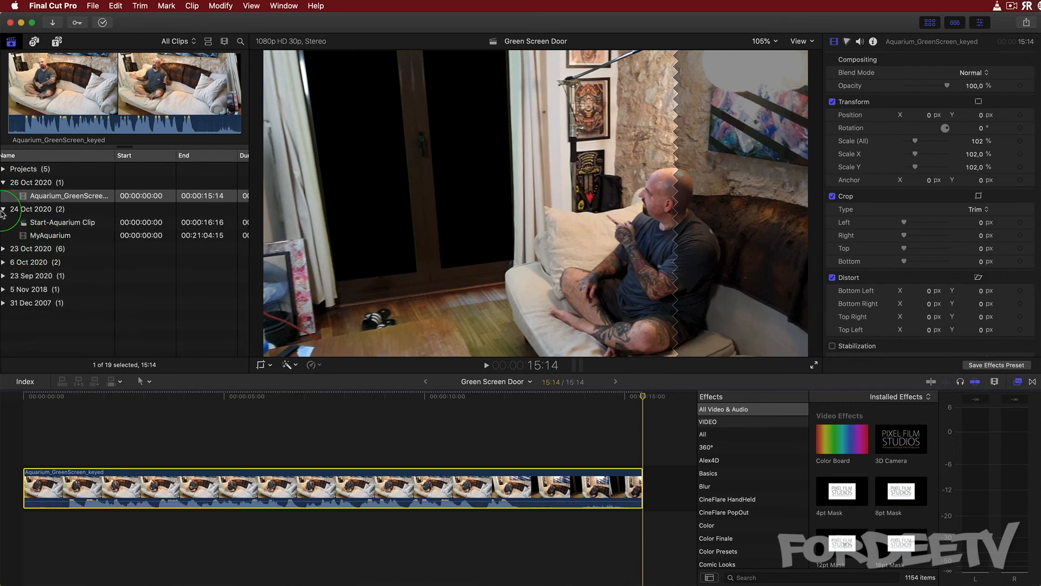
left_click(4, 209)
left_click(4, 222)
left_click_drag(60, 236, 234, 548)
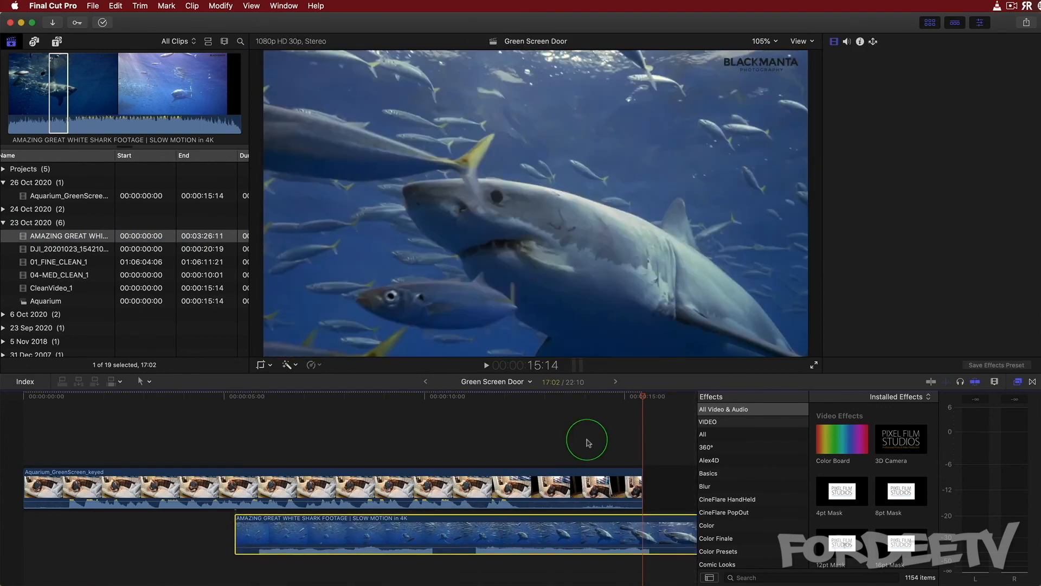
- Cut the shark footage where the keyed clip ends and delete the excess portion
left_click(534, 406)
left_click_drag(533, 402, 490, 402)
key("b")
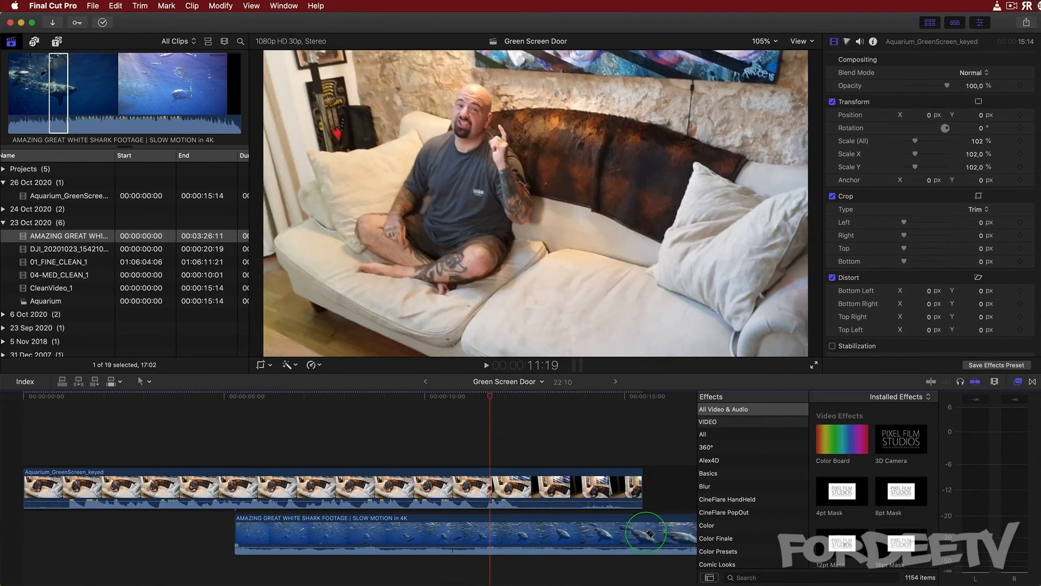
left_click(644, 534)
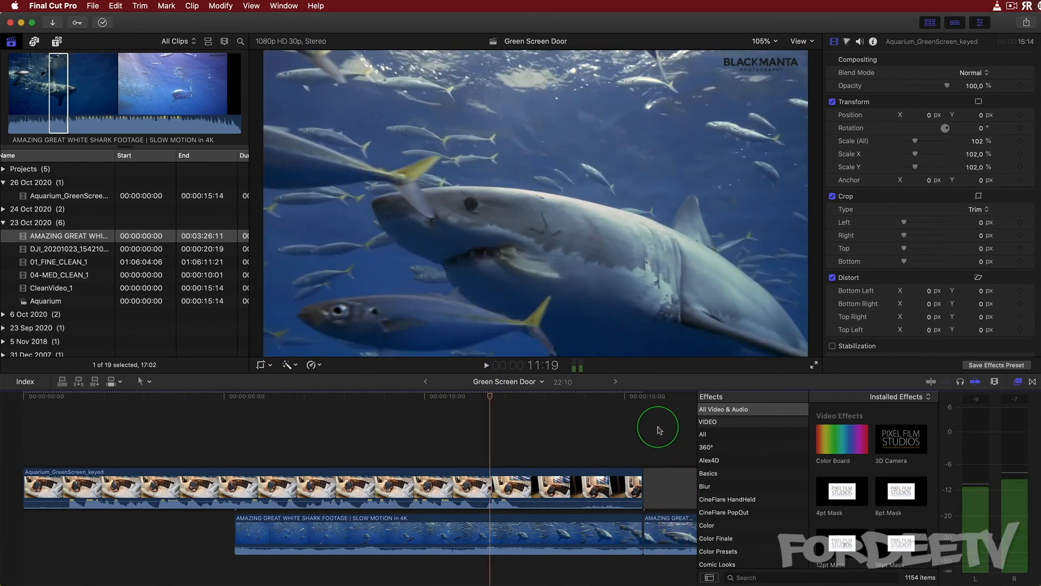
key("a")
left_click(669, 534)
key("Delete")
- Check the shark footage through the cut-out window panes at the end of the timeline and select the shark clip
left_click(465, 477)
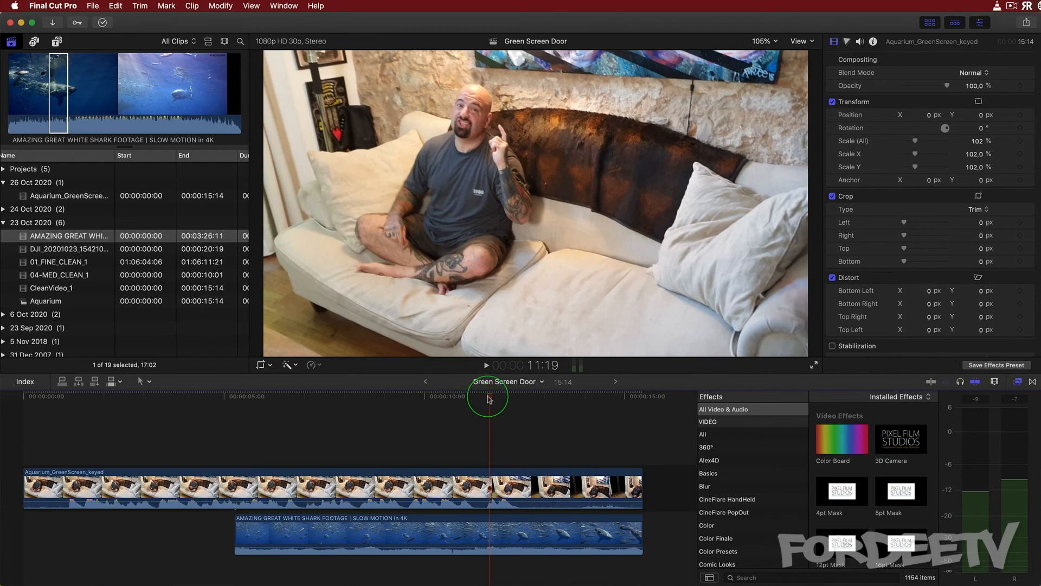
left_click_drag(490, 401, 643, 419)
left_click(550, 537)
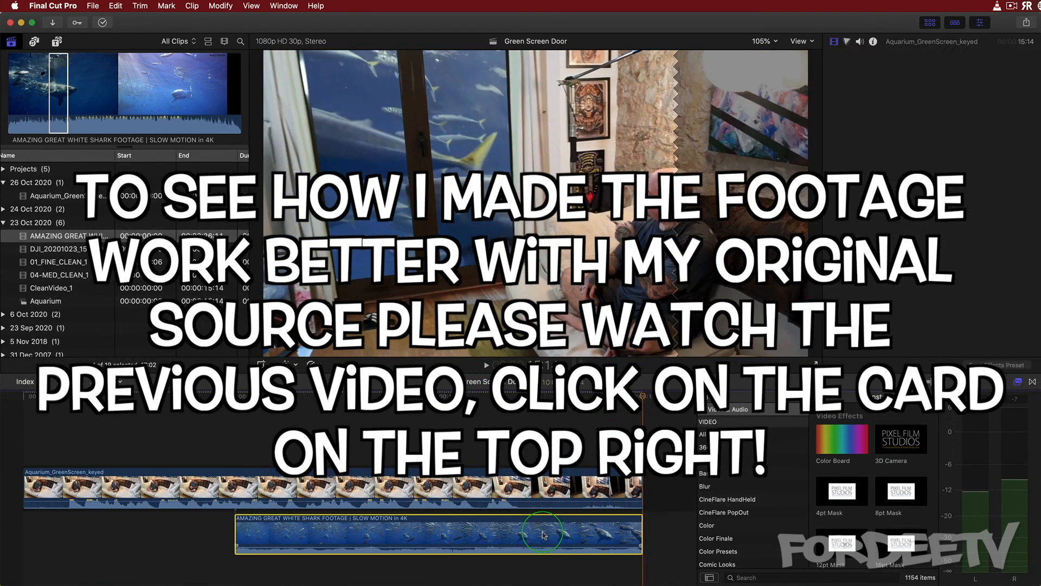